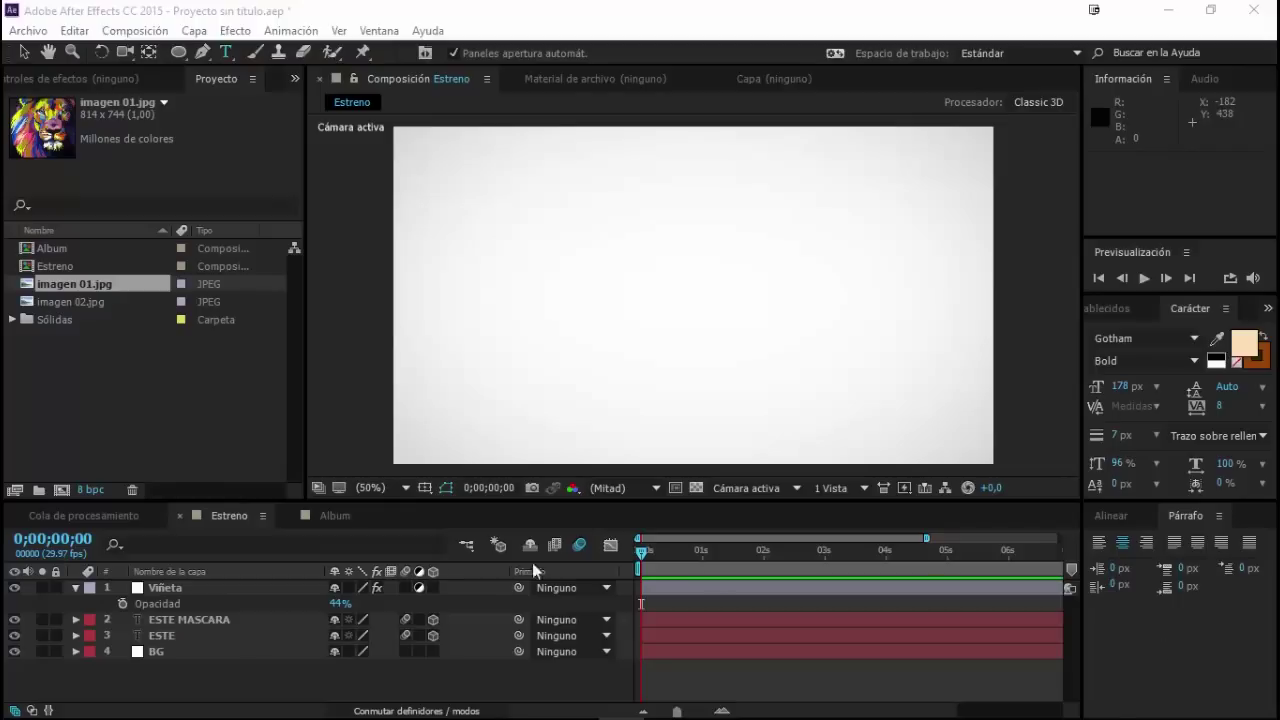
Step: Compare the ESTE and ESTE MASCARA layers and preview the title animation until ESTE settles
{"action": "left_click", "coordinate": [188, 636]}
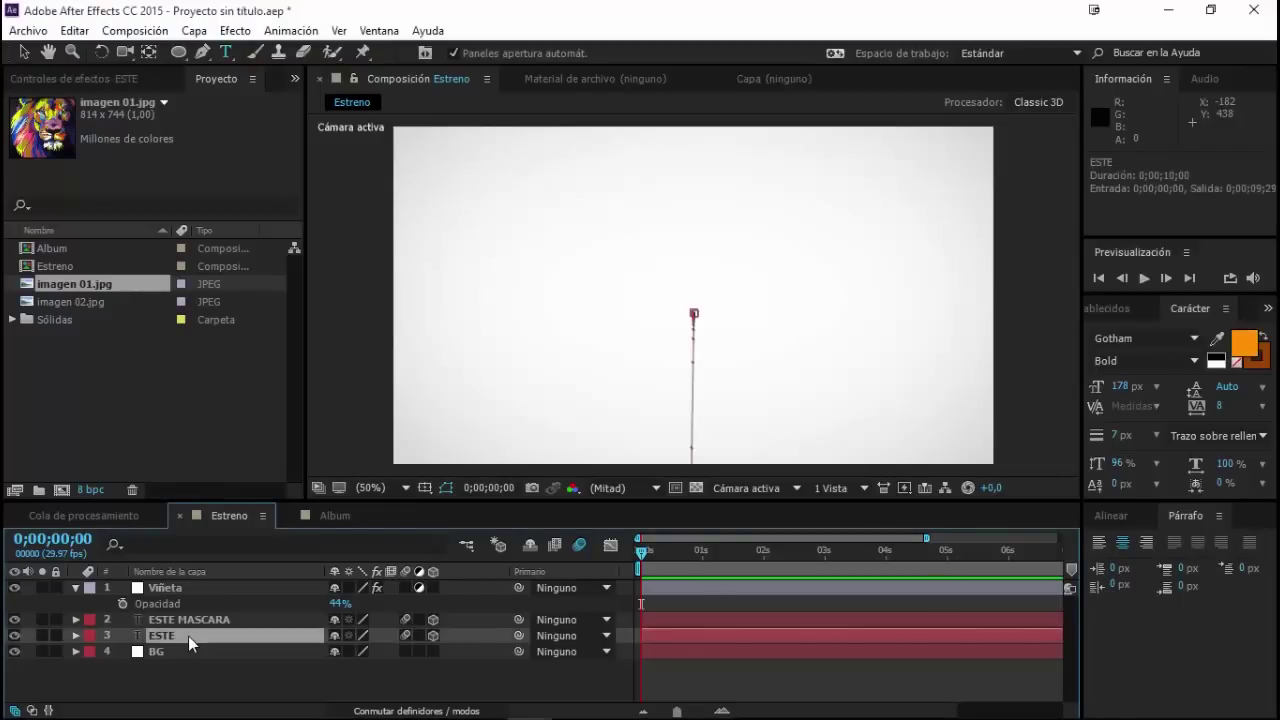
{"action": "left_click", "coordinate": [203, 621]}
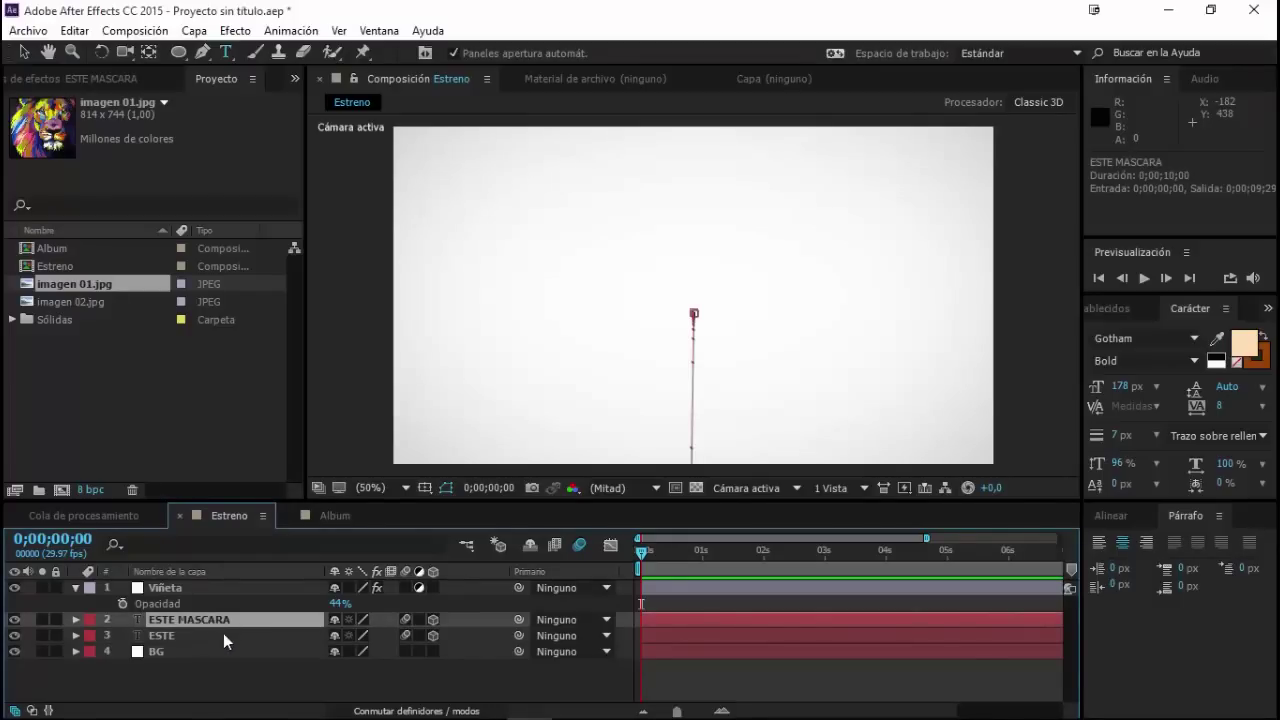
{"action": "left_click", "coordinate": [226, 636]}
{"action": "left_click", "coordinate": [262, 621]}
{"action": "left_click", "coordinate": [272, 639]}
{"action": "left_click", "coordinate": [272, 622]}
{"action": "left_click", "coordinate": [257, 639]}
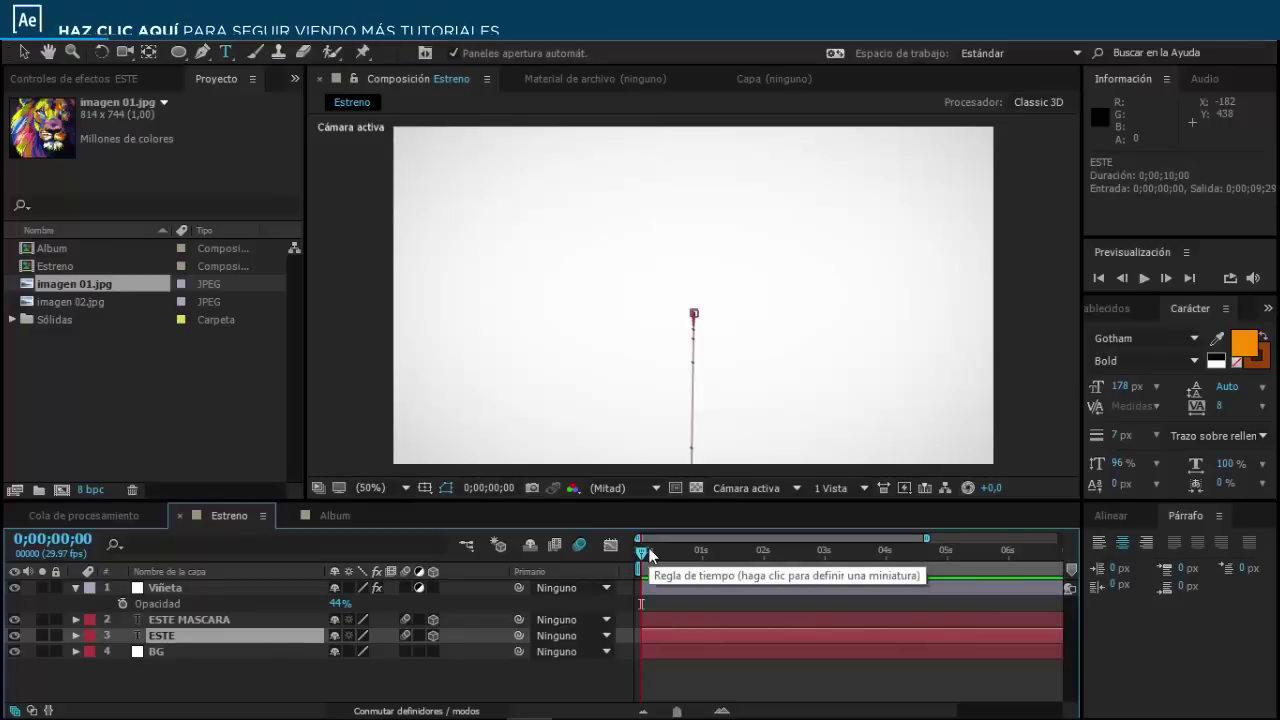
{"action": "key", "text": "space"}
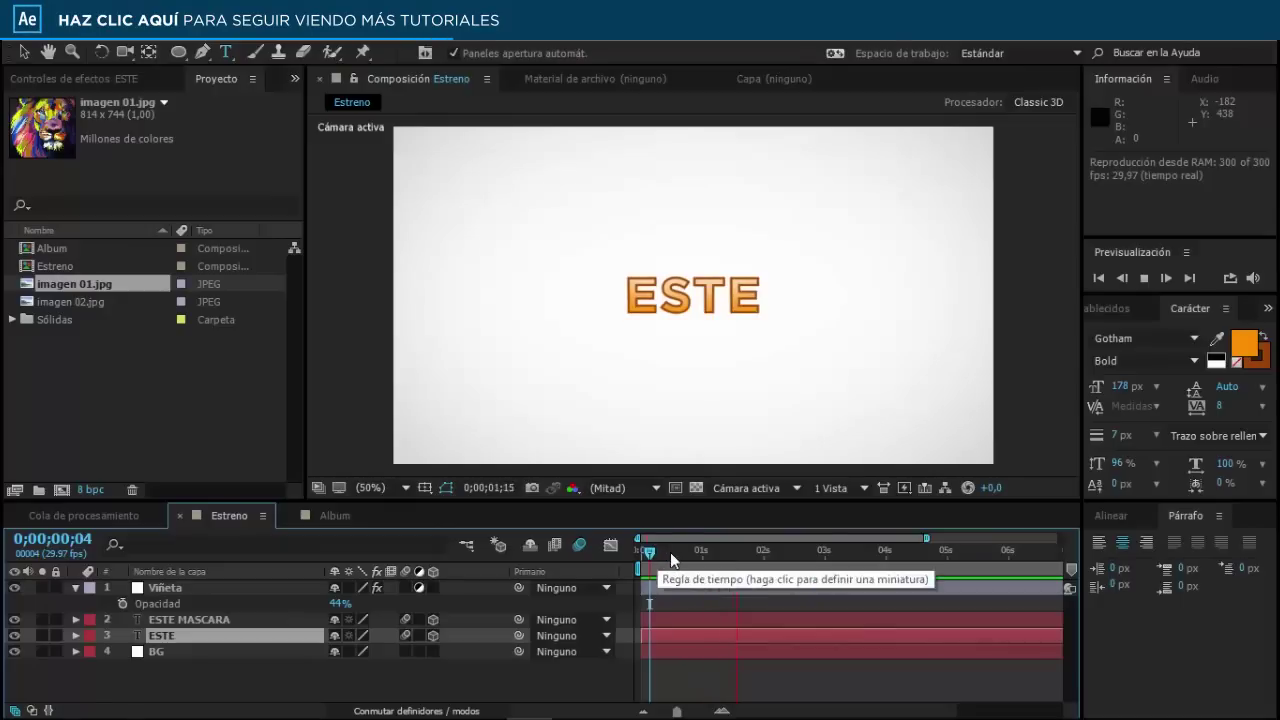
{"action": "left_click", "coordinate": [650, 556]}
{"action": "left_click_drag", "start_coordinate": [650, 556], "coordinate": [700, 552]}
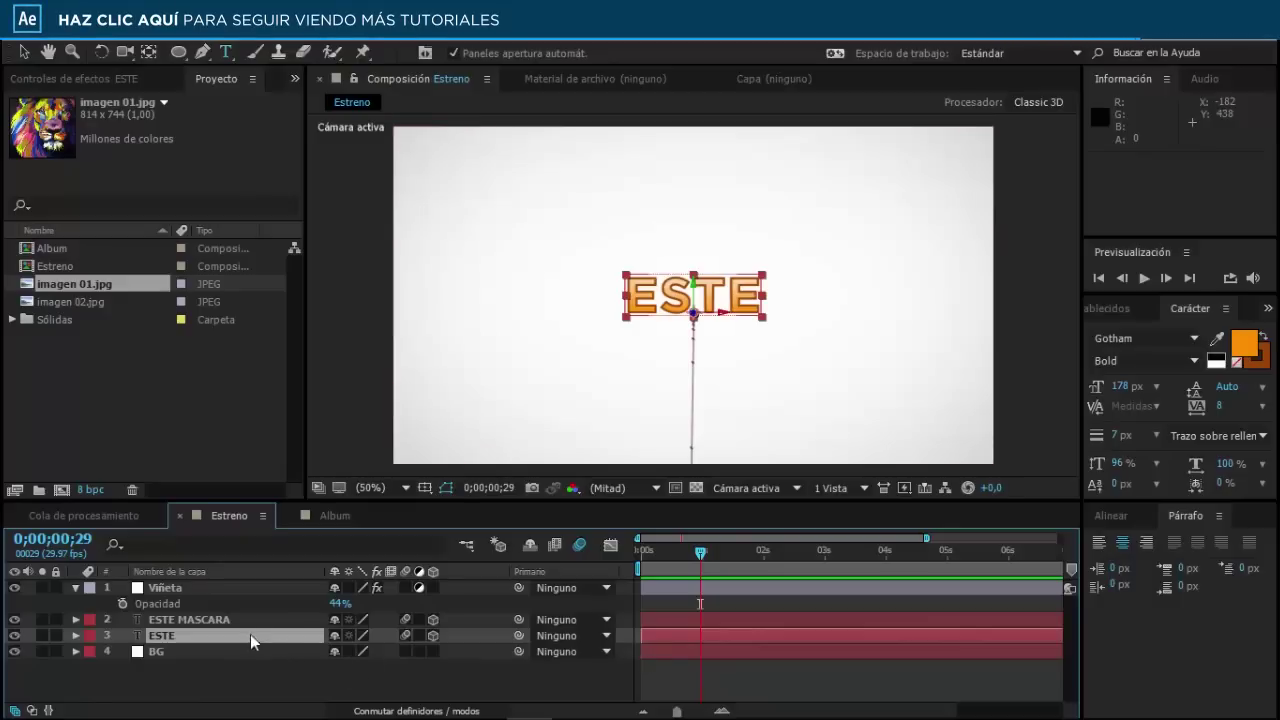
Step: Check the ESTE MASCARA mask ellipse, then return to about half a second in
{"action": "left_click", "coordinate": [195, 620]}
{"action": "left_click", "coordinate": [196, 634]}
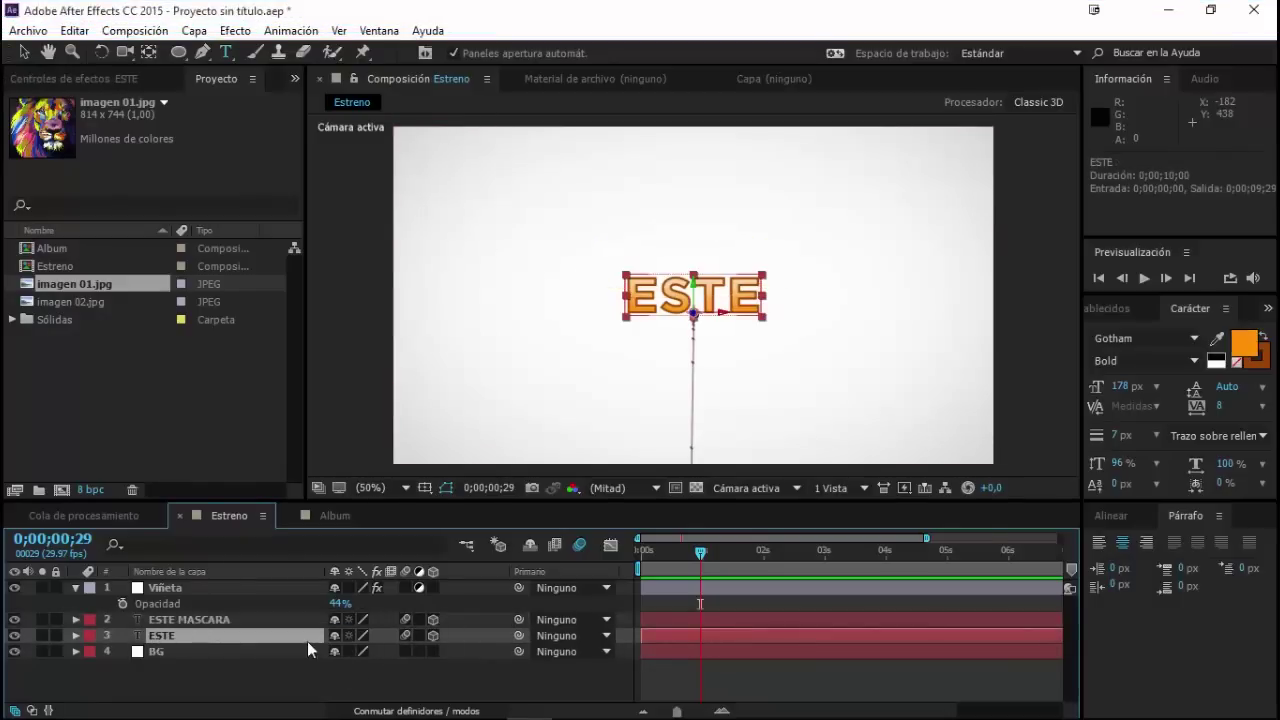
{"action": "left_click", "coordinate": [160, 621]}
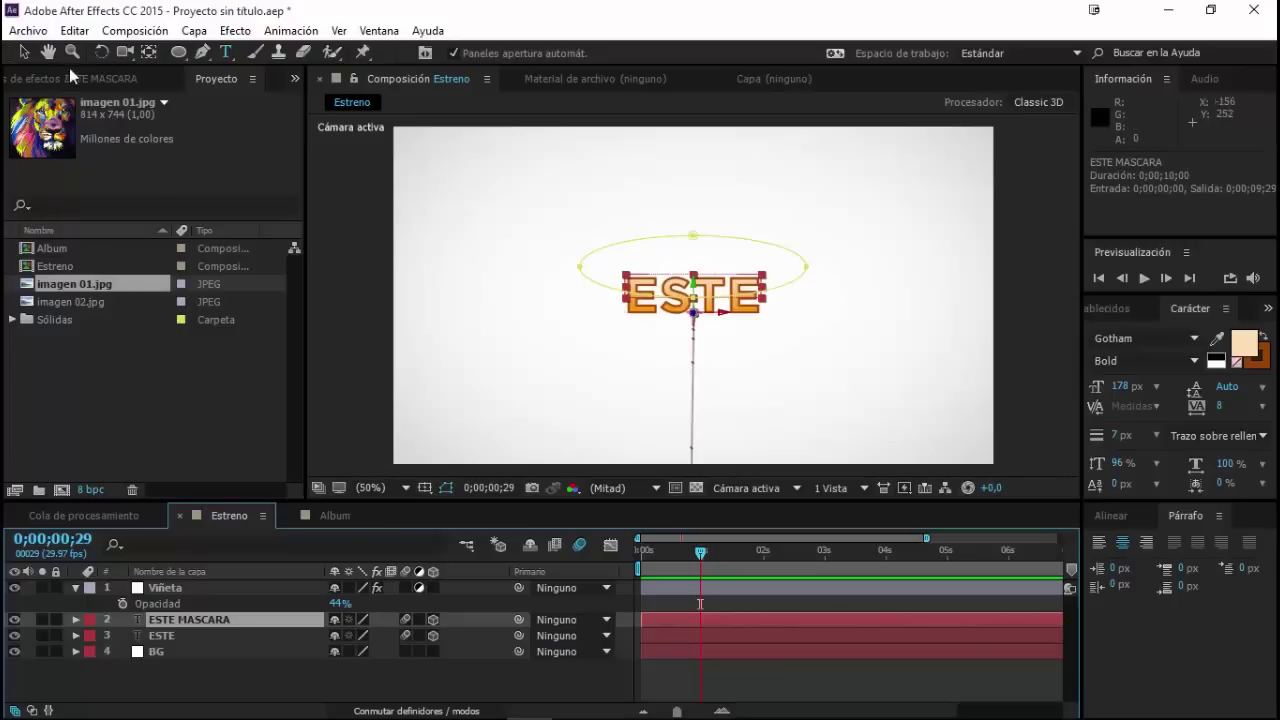
{"action": "left_click", "coordinate": [28, 58]}
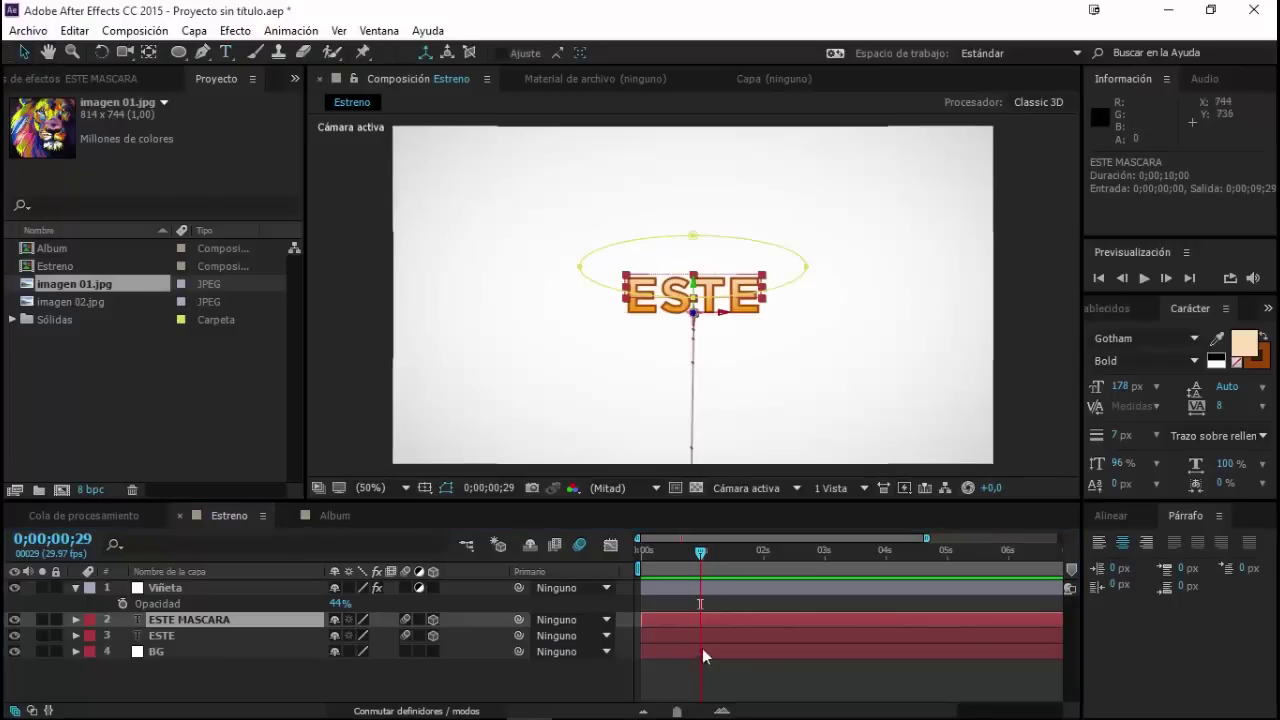
{"action": "left_click", "coordinate": [714, 588]}
{"action": "mouse_move", "coordinate": [702, 555]}
{"action": "left_mouse_down"}
{"action": "mouse_move", "coordinate": [729, 554]}
{"action": "mouse_move", "coordinate": [672, 554]}
{"action": "left_mouse_up"}
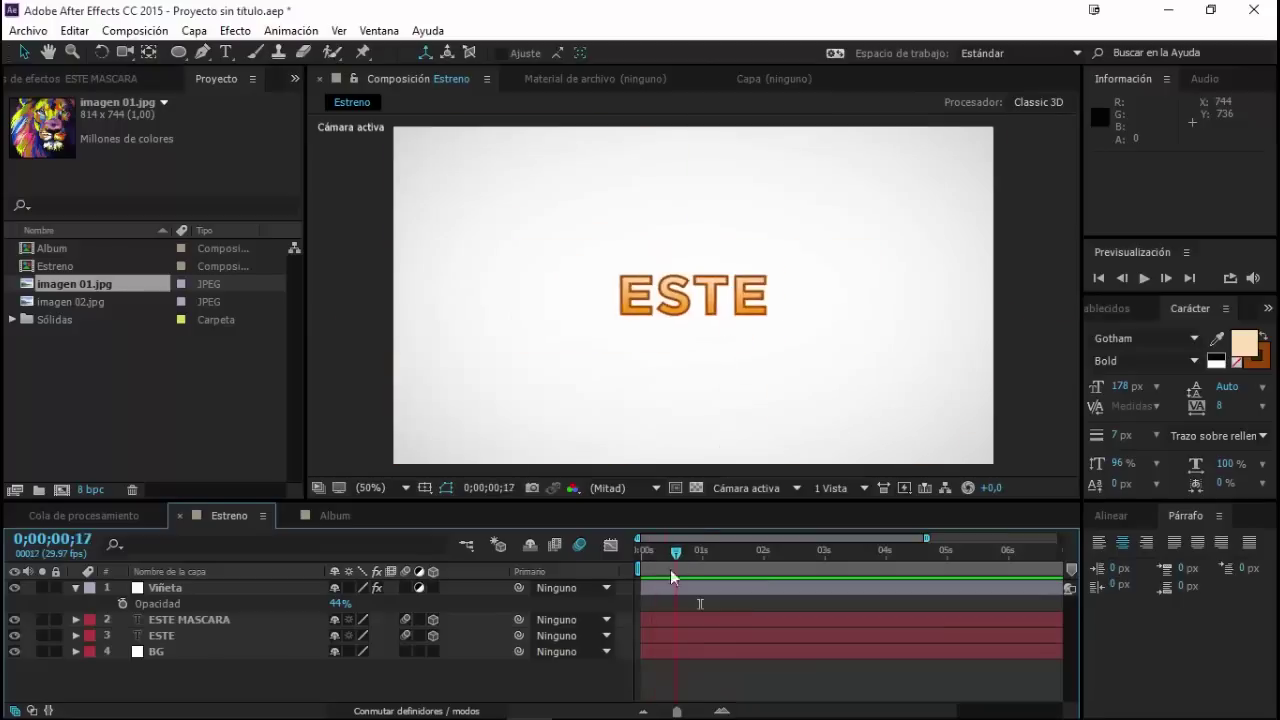
Step: Reveal and inspect the mask layer's Texto de origen expression
{"action": "left_click", "coordinate": [201, 619]}
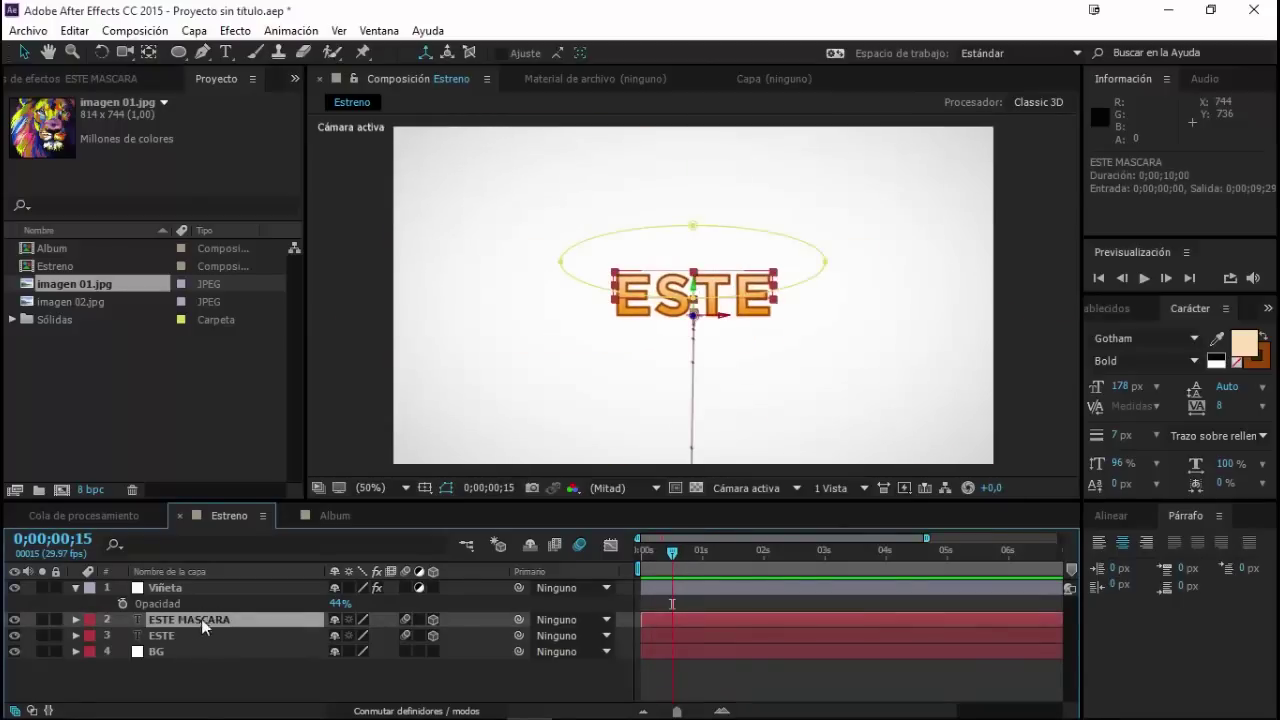
{"action": "left_click", "coordinate": [160, 636]}
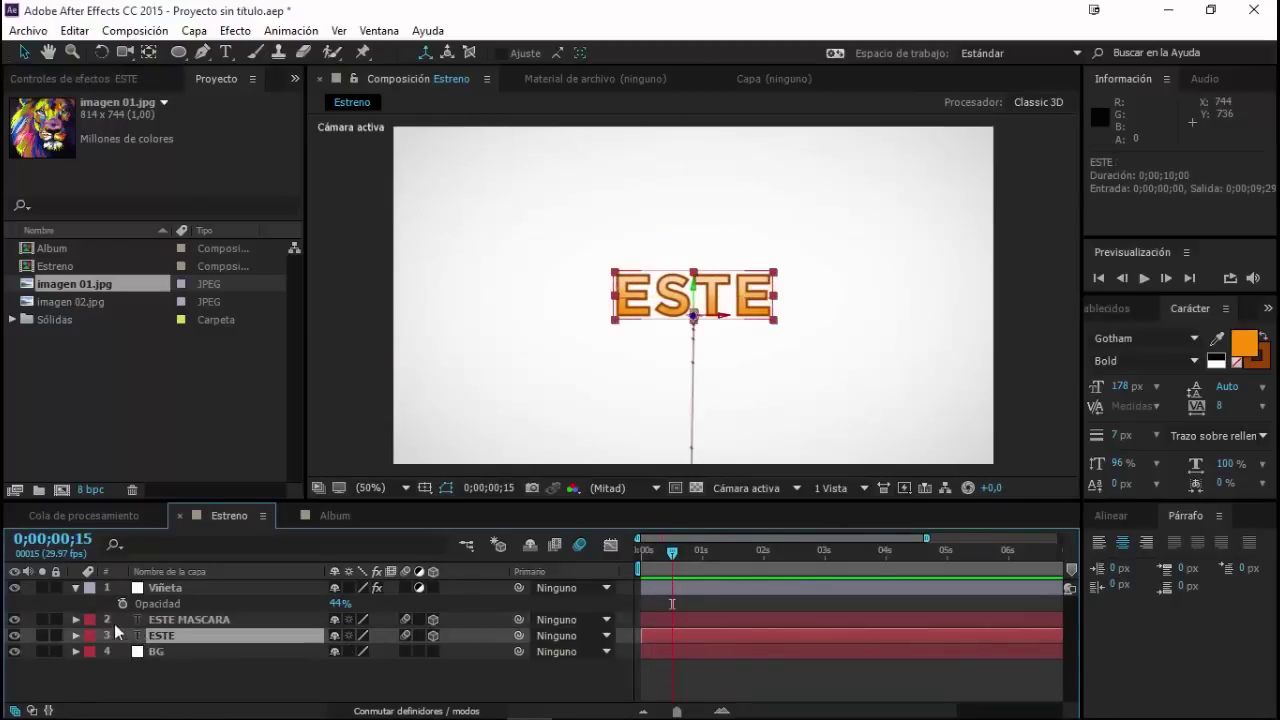
{"action": "left_click", "coordinate": [77, 620]}
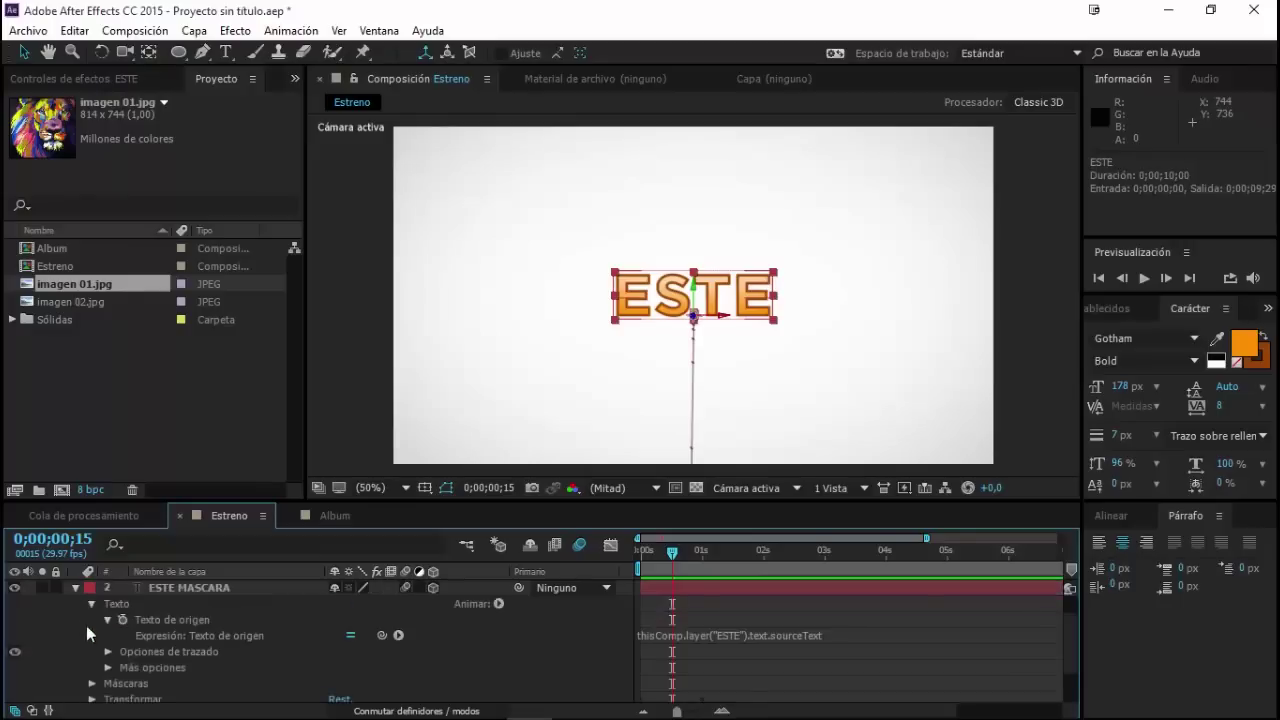
{"action": "left_click", "coordinate": [175, 620]}
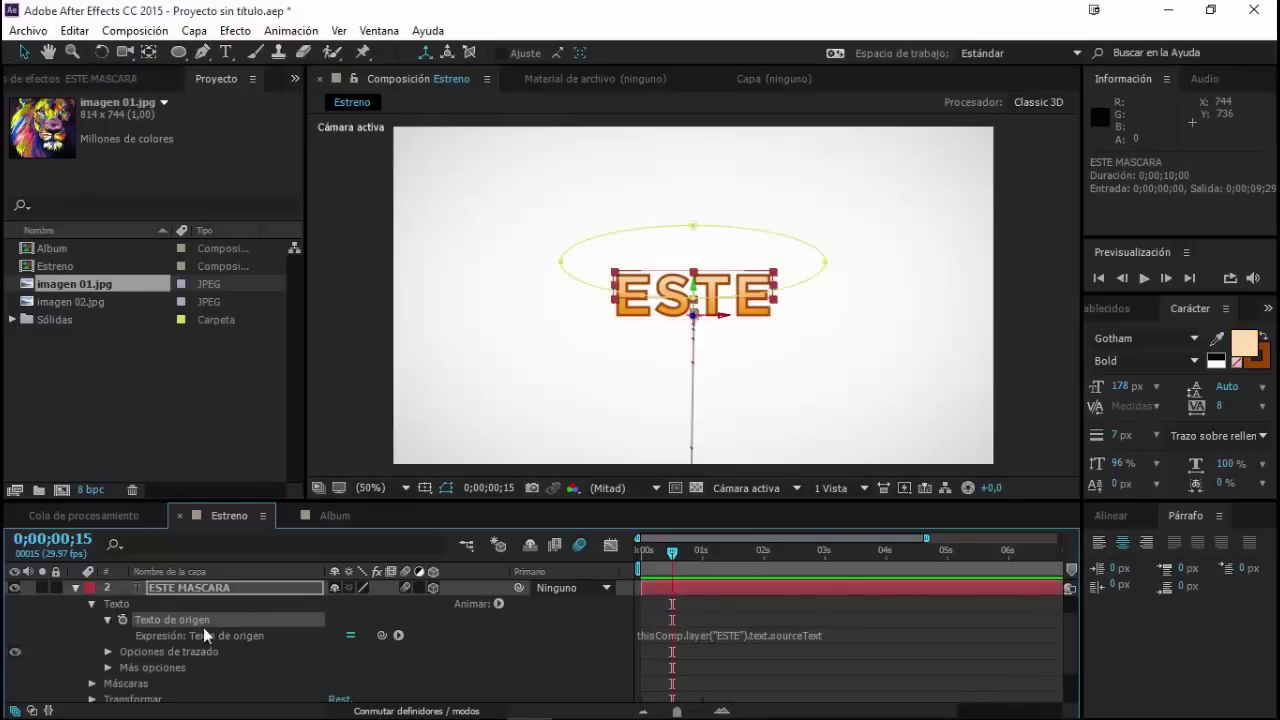
{"action": "left_click", "coordinate": [187, 638]}
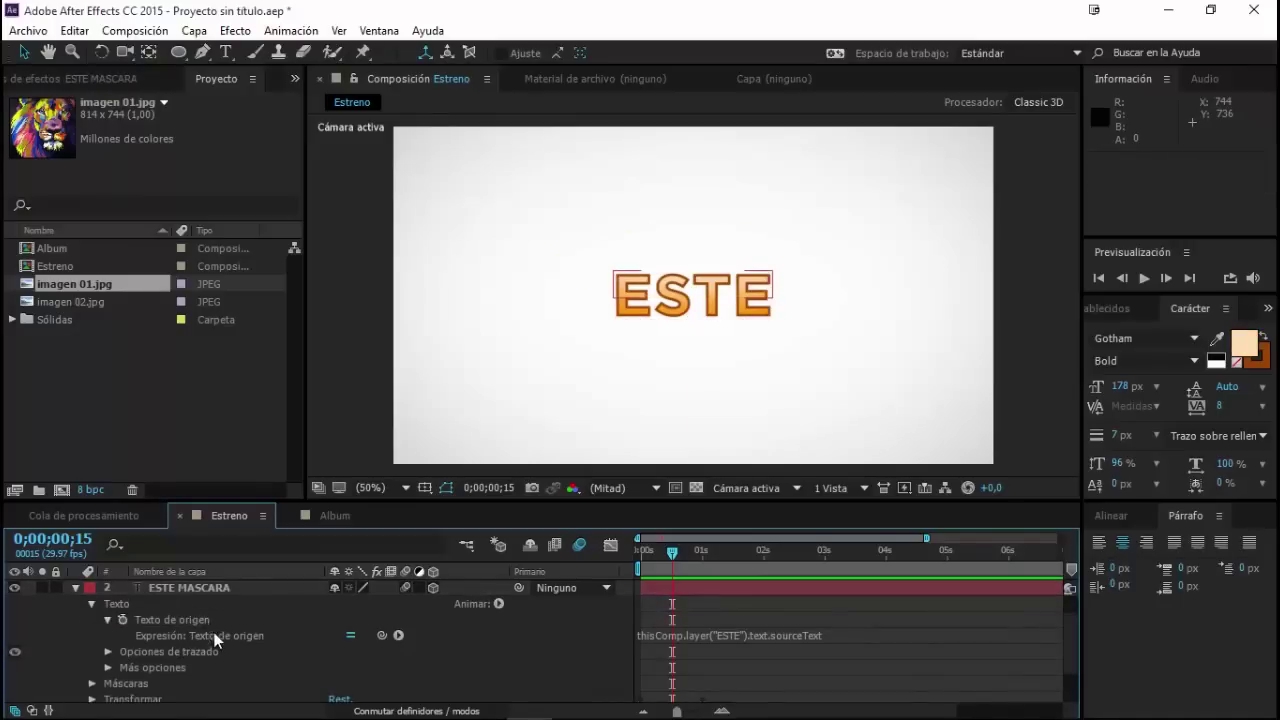
{"action": "scroll", "coordinate": [332, 636], "scroll_direction": "down", "scroll_amount": 2}
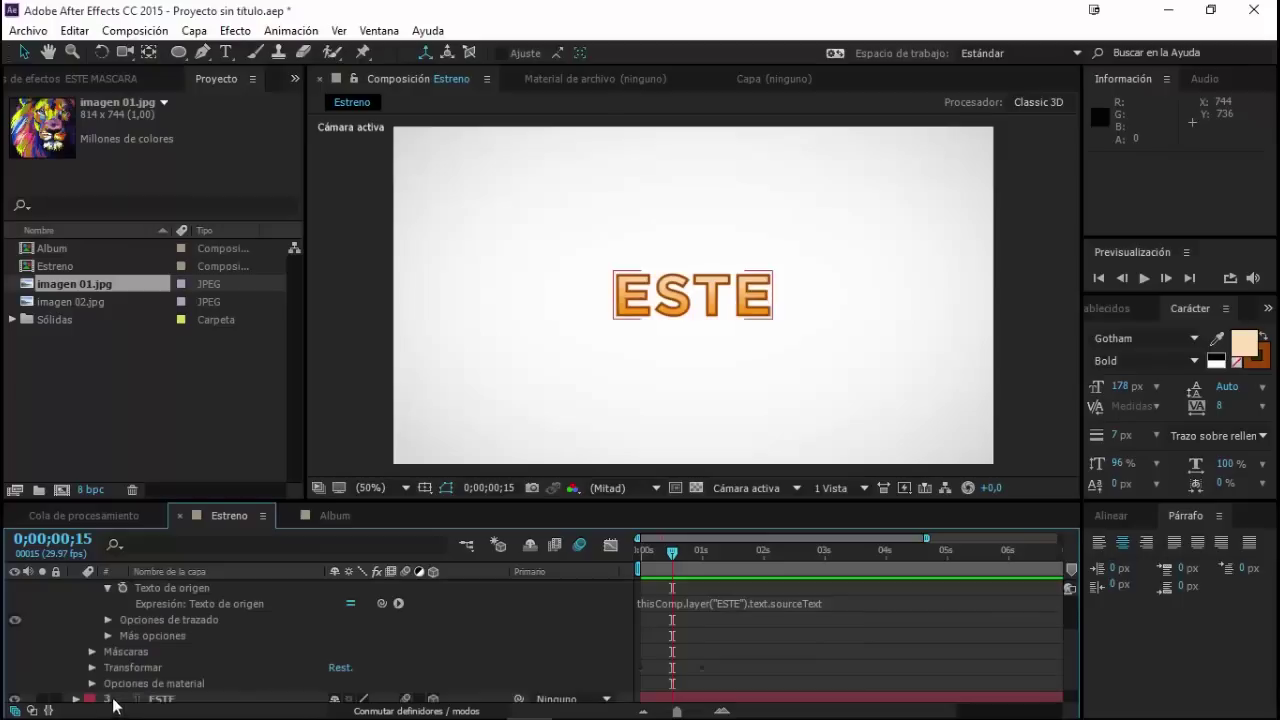
Step: Inspect the ESTE layer's Texto de origen property, then collapse both layers
{"action": "left_click", "coordinate": [76, 699]}
{"action": "scroll", "coordinate": [80, 698], "scroll_direction": "down", "scroll_amount": 3}
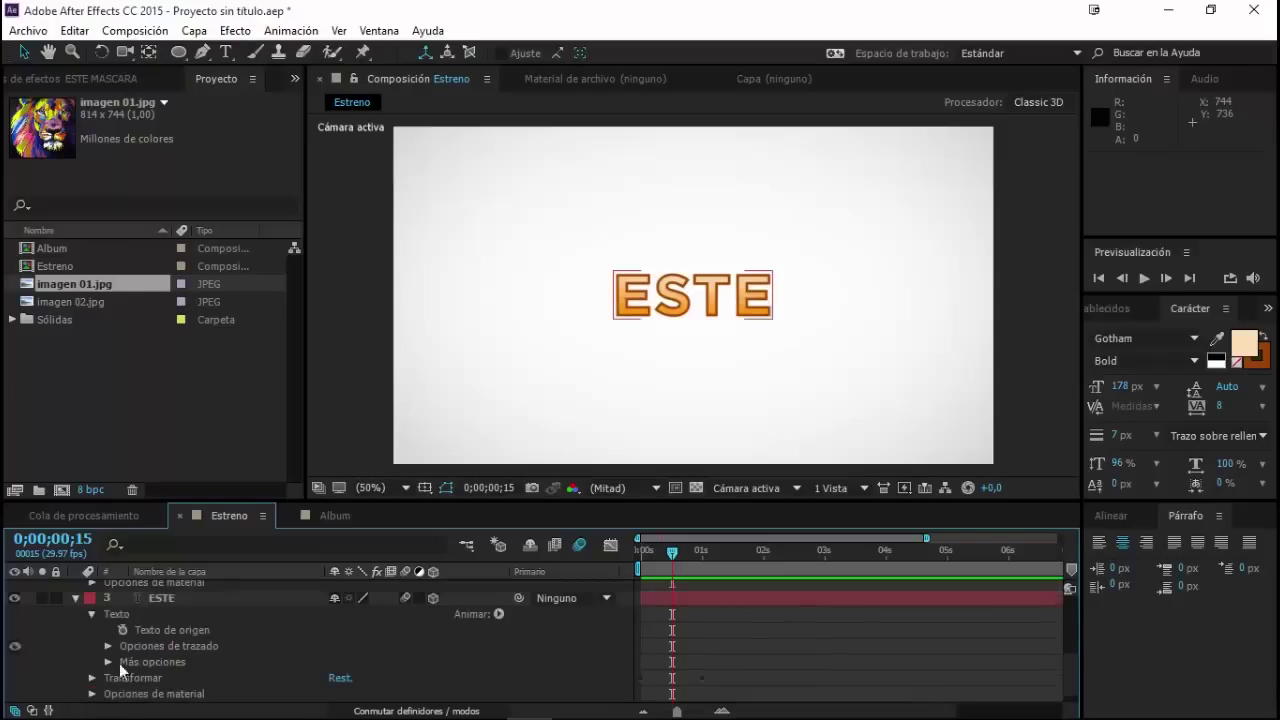
{"action": "left_click", "coordinate": [160, 599]}
{"action": "left_click", "coordinate": [158, 628]}
{"action": "scroll", "coordinate": [165, 632], "scroll_direction": "up", "scroll_amount": 3}
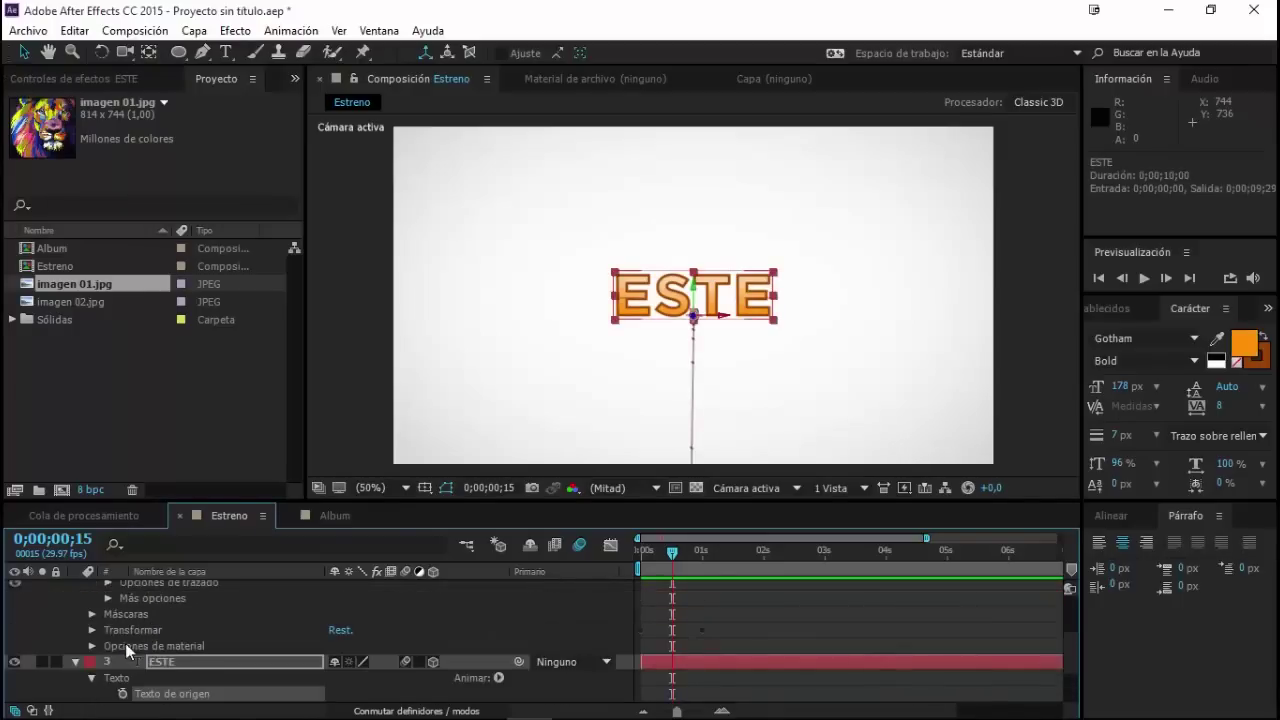
{"action": "scroll", "coordinate": [77, 641], "scroll_direction": "up", "scroll_amount": 4}
{"action": "left_click", "coordinate": [75, 614]}
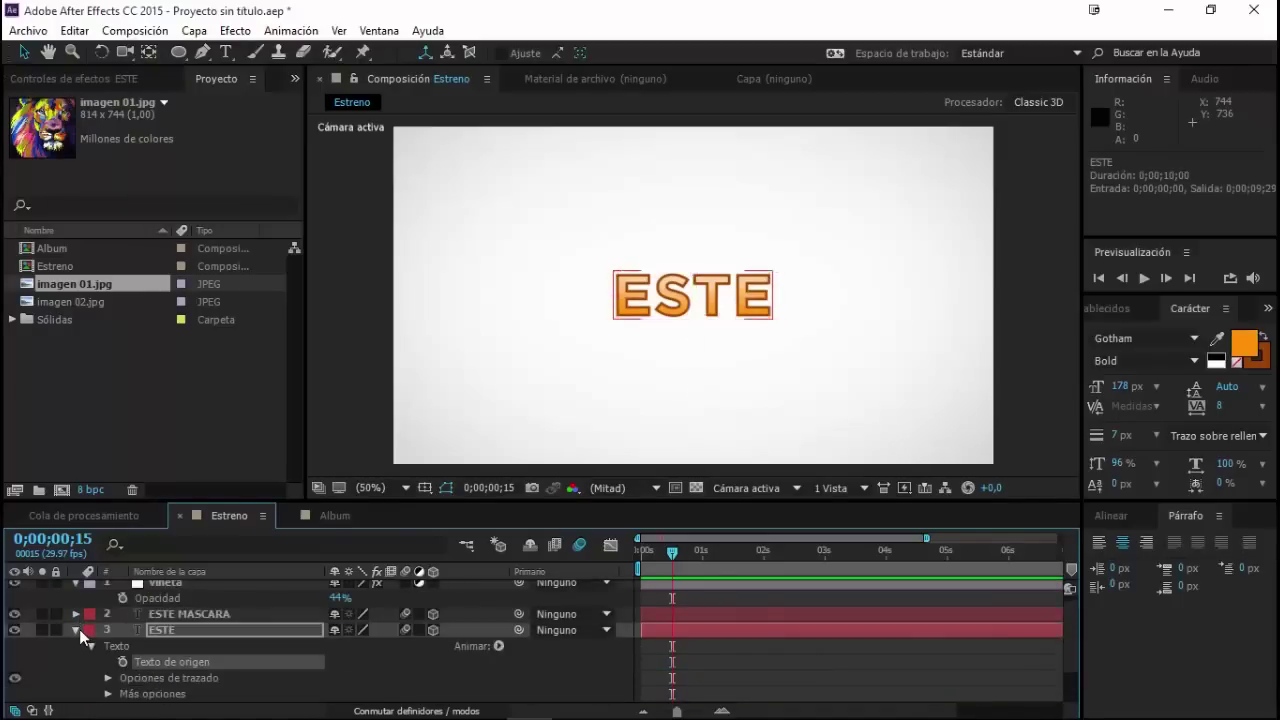
{"action": "left_click", "coordinate": [76, 632]}
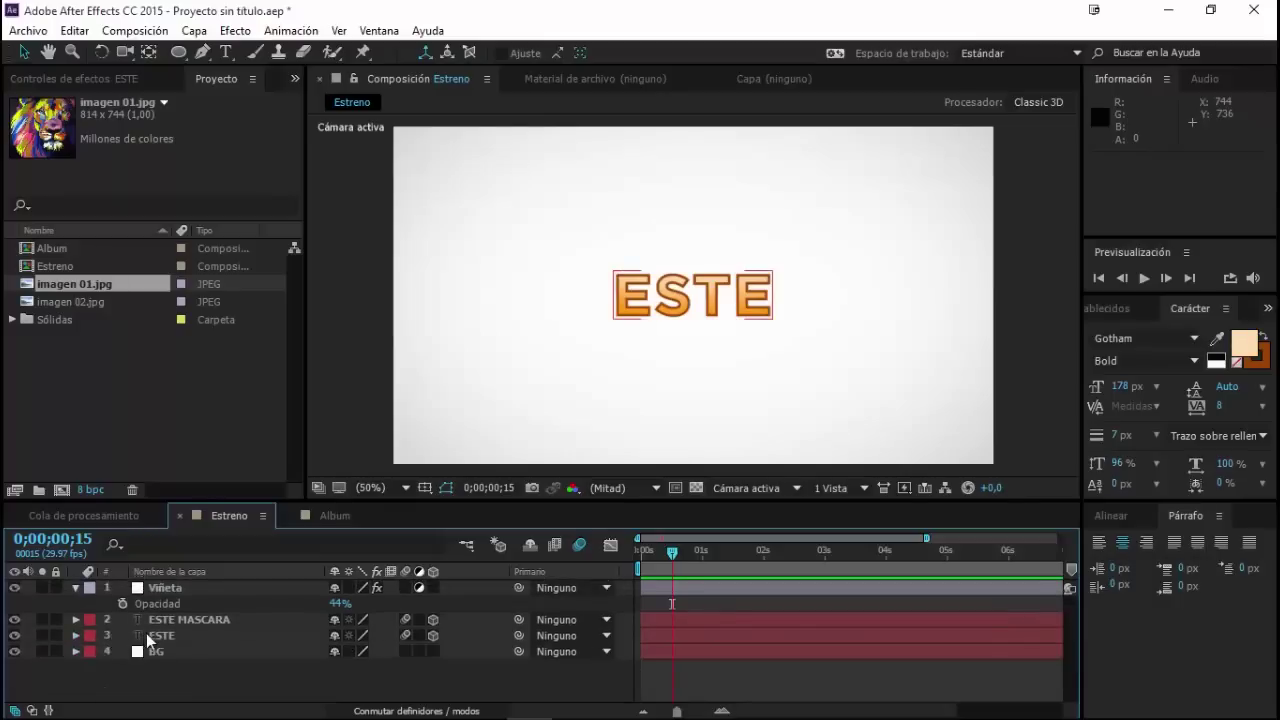
Step: Test changing the title to HOLA, confirm ESTE MASCARA follows, then undo back to ESTE
{"action": "double_click", "coordinate": [152, 638]}
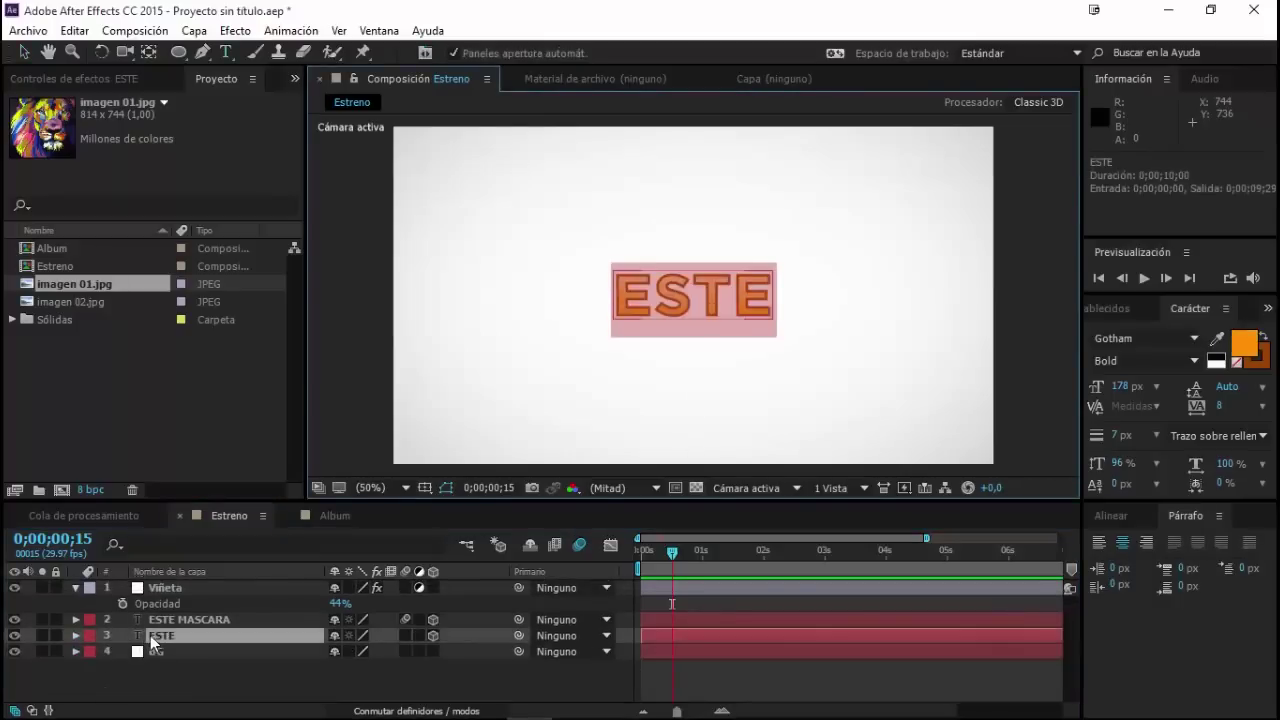
{"action": "type", "text": "HO"}
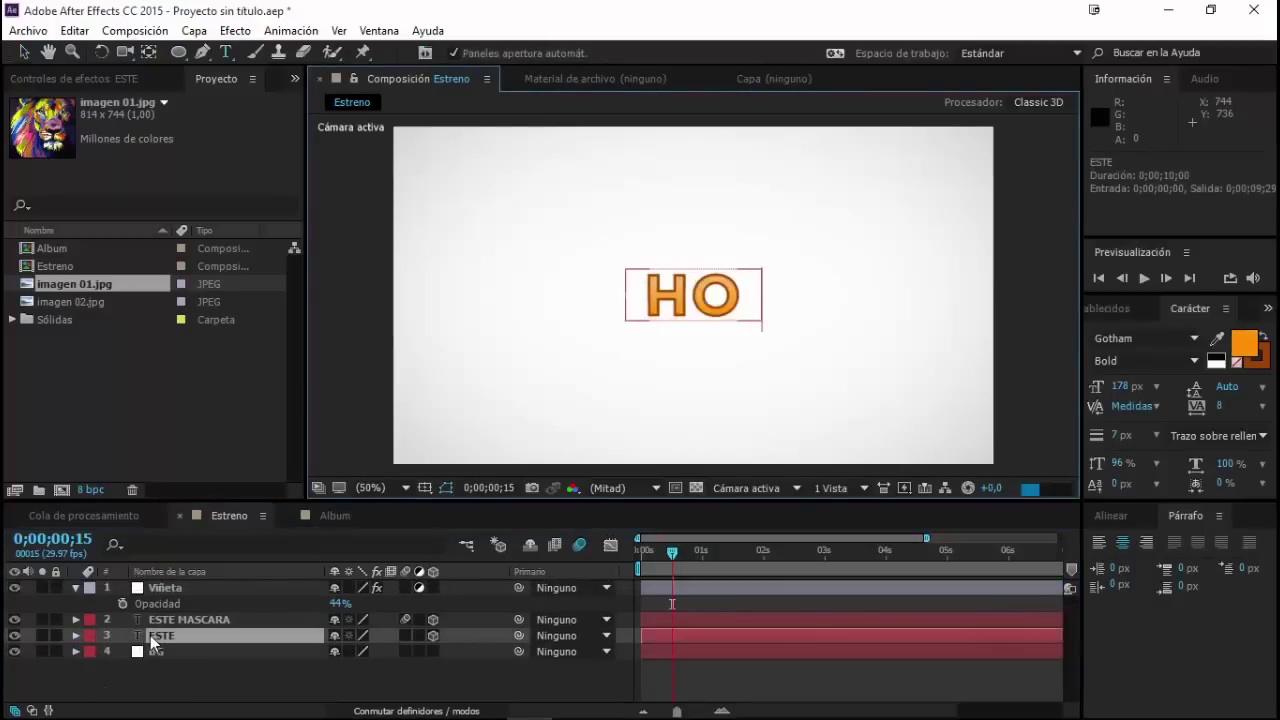
{"action": "type", "text": "LA"}
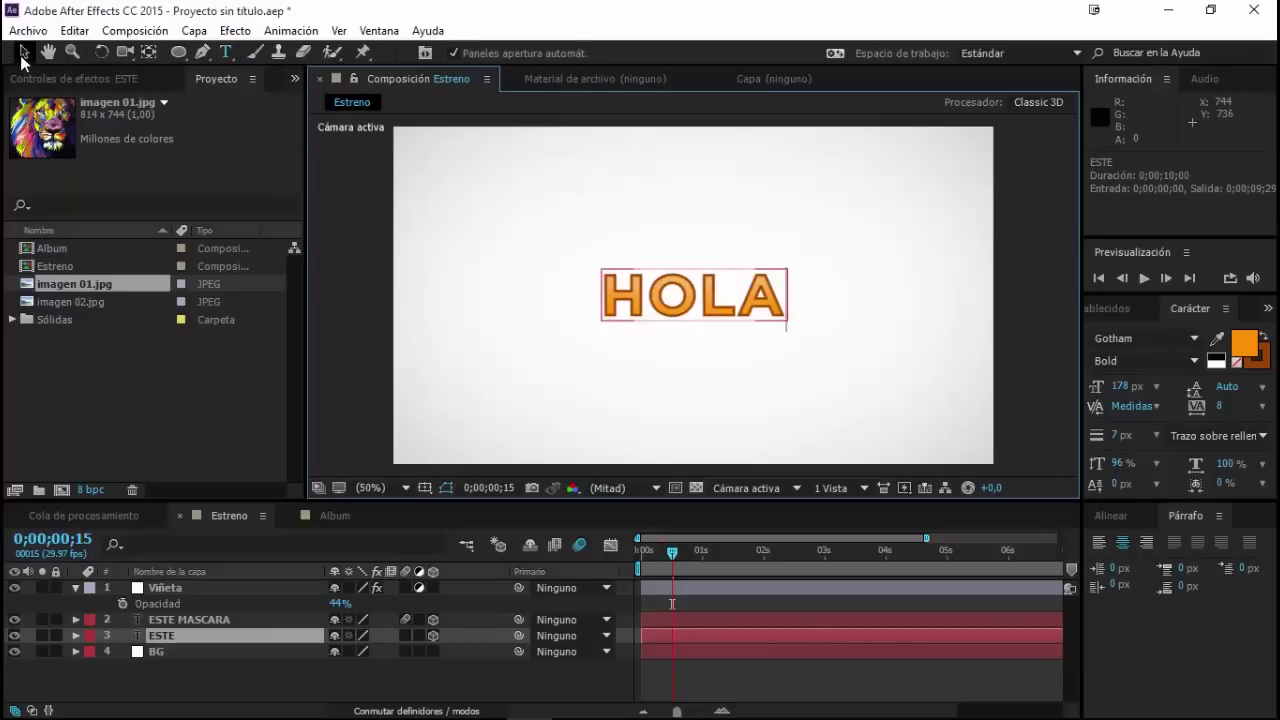
{"action": "left_click", "coordinate": [24, 52]}
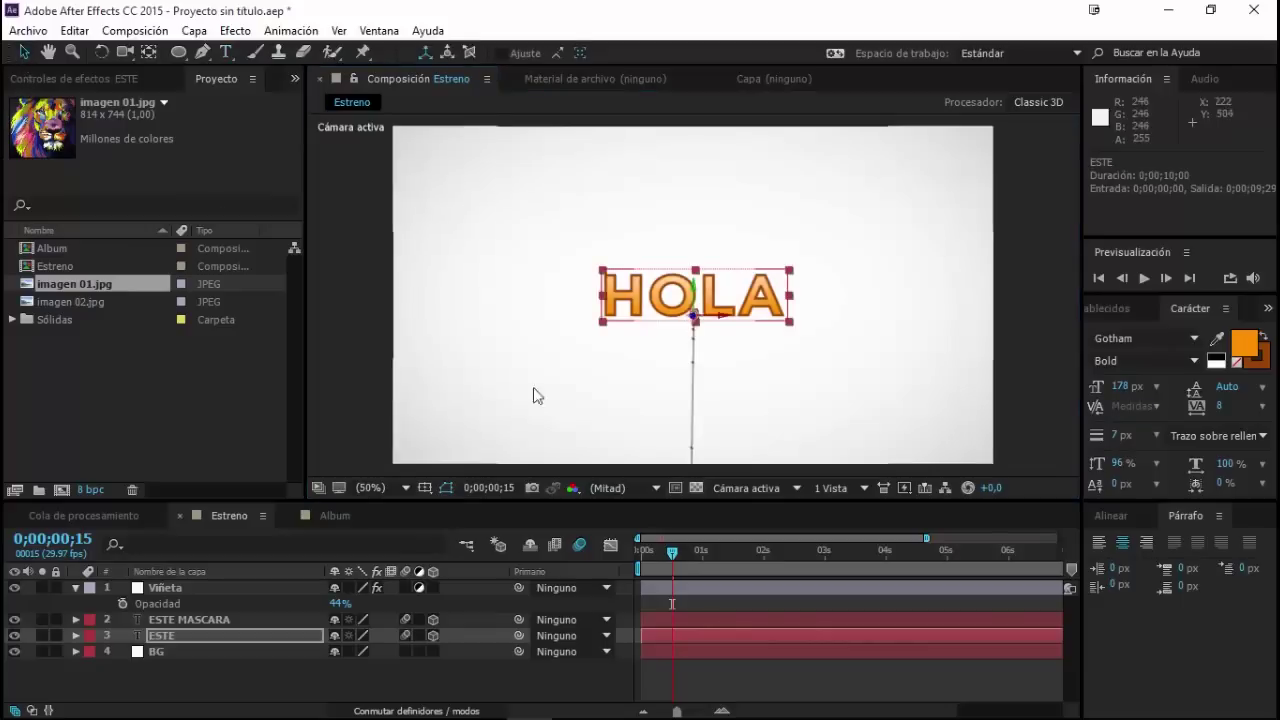
{"action": "left_click", "coordinate": [194, 620]}
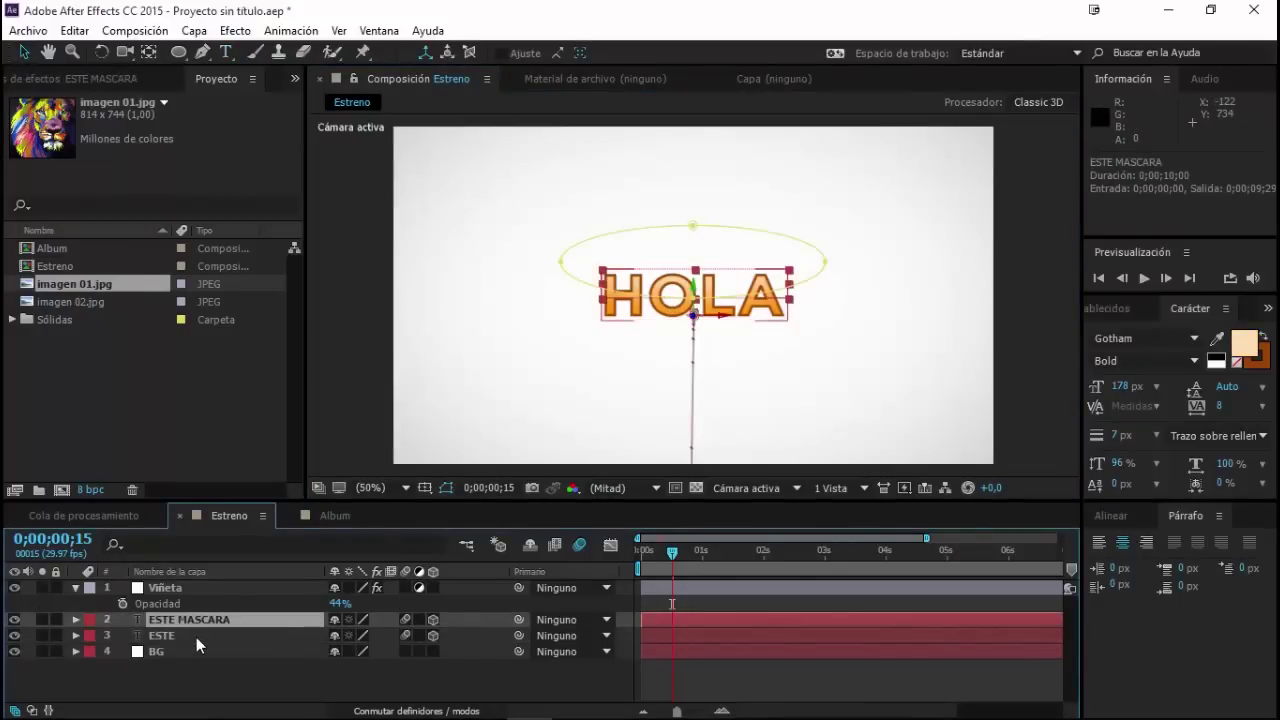
{"action": "left_click", "coordinate": [196, 637]}
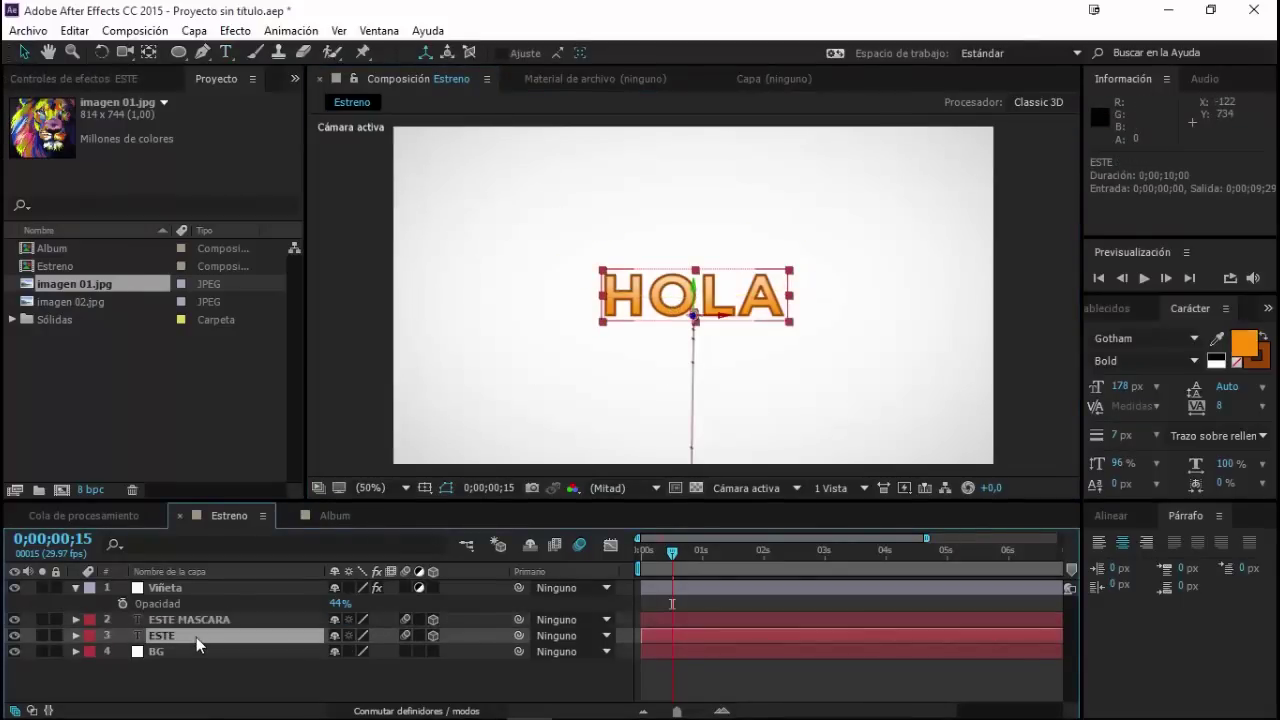
{"action": "key", "text": "ctrl+z"}
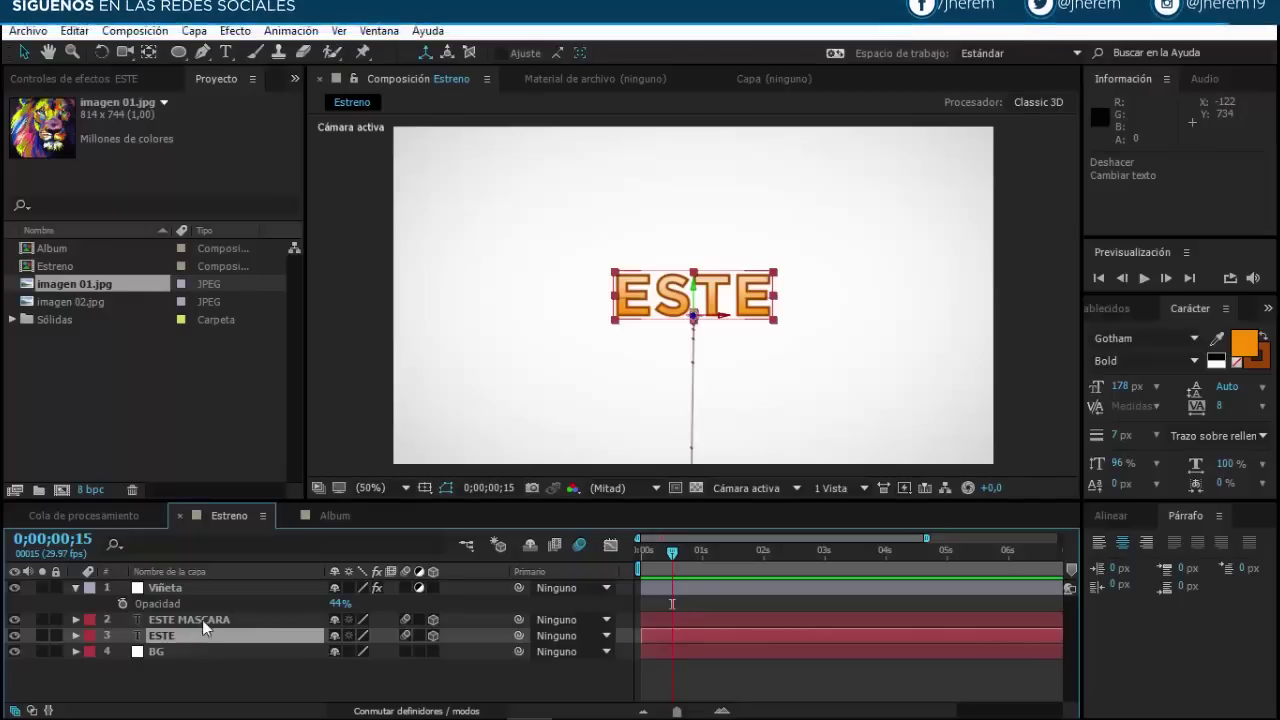
Step: Precompose ESTE and ESTE MASCARA as TITULO DE TEXTO 01, moving all attributes
{"action": "left_click", "coordinate": [202, 620], "text": "ctrl"}
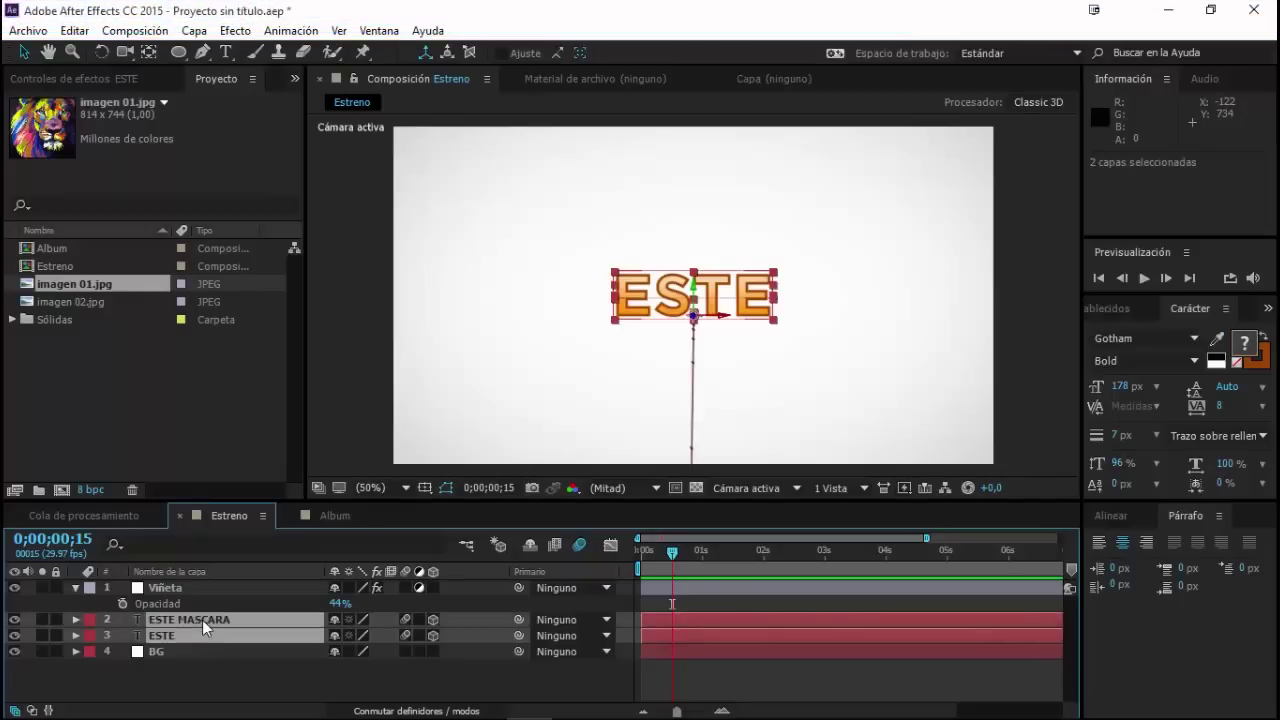
{"action": "left_click", "coordinate": [194, 30]}
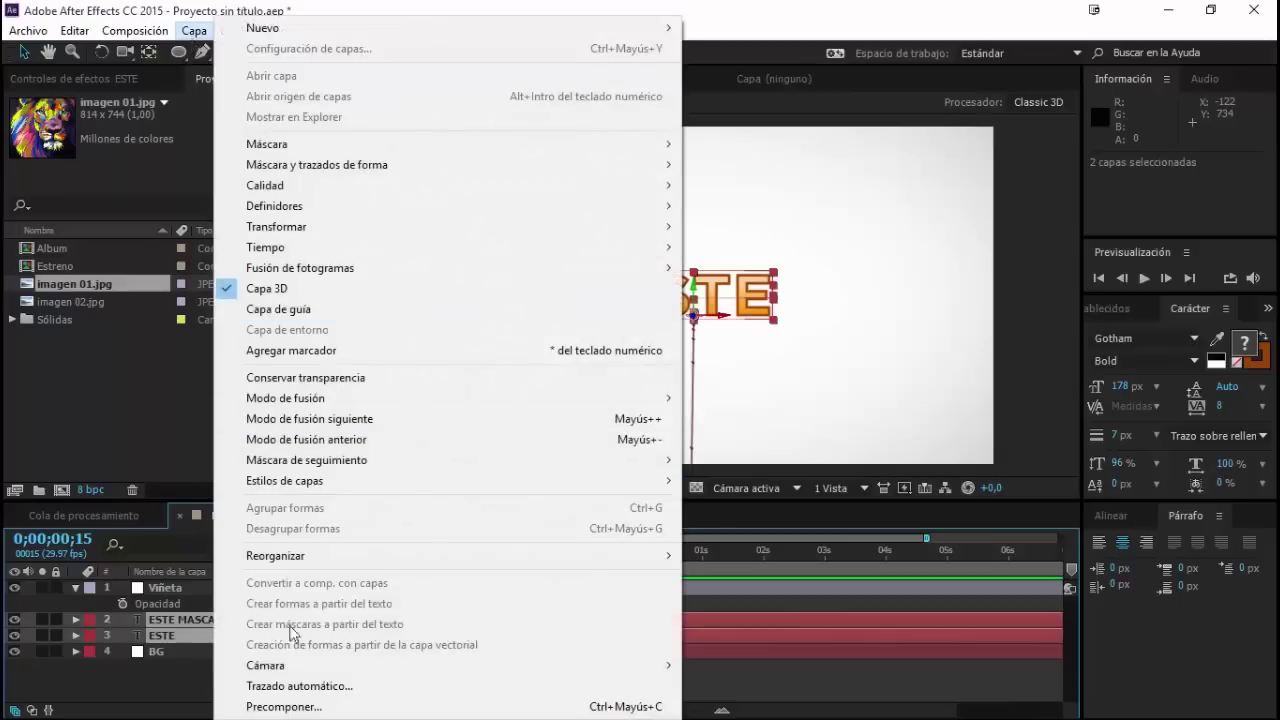
{"action": "left_click", "coordinate": [291, 707]}
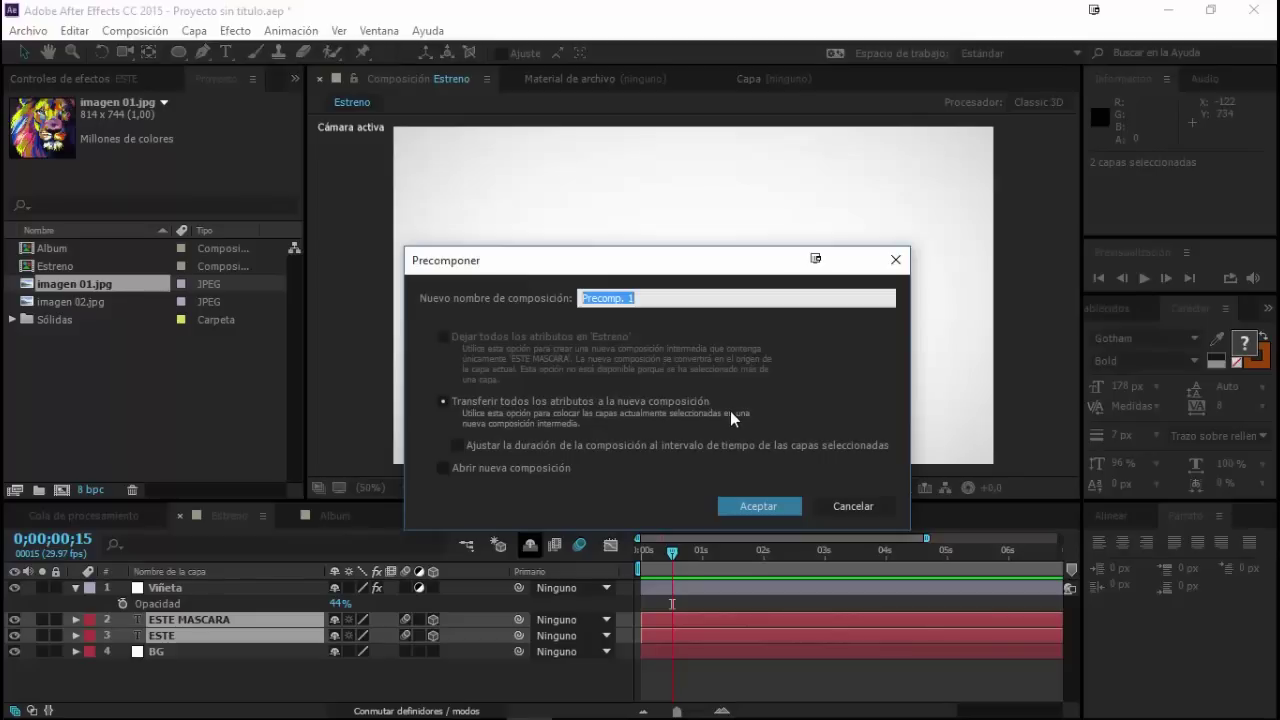
{"action": "type", "text": "TITULO DE TEXTO 01"}
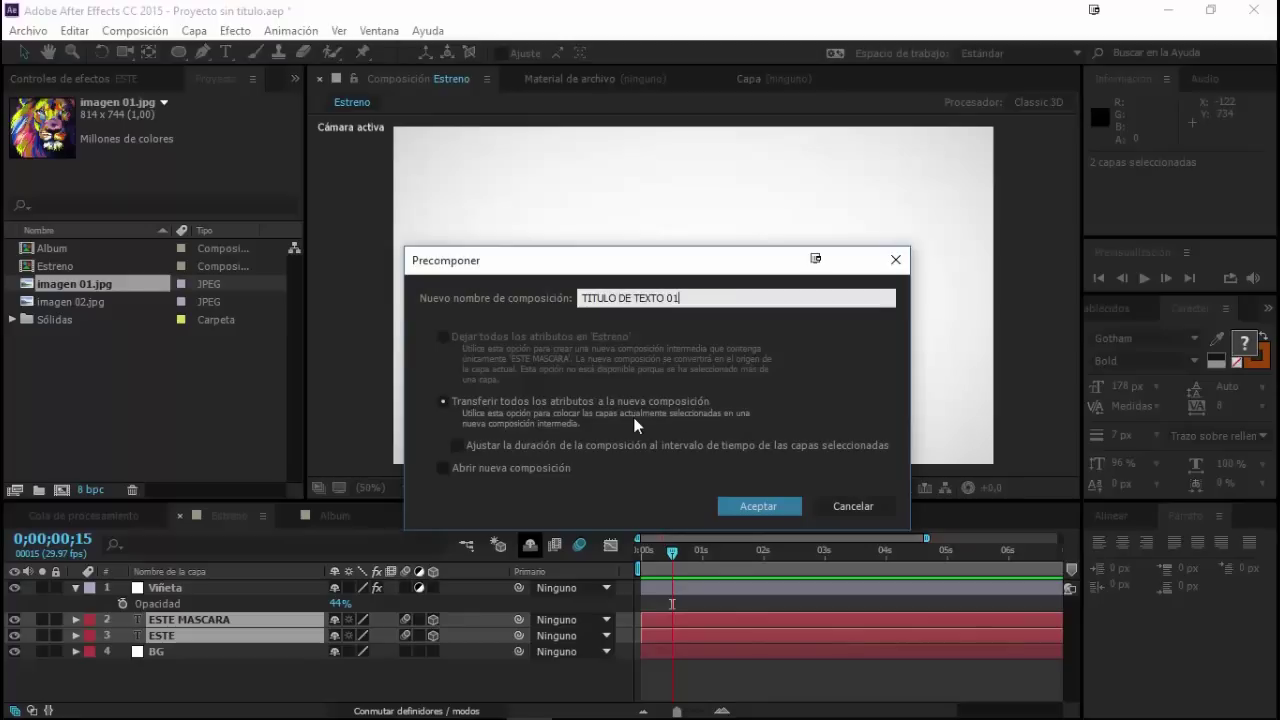
{"action": "left_click", "coordinate": [543, 412]}
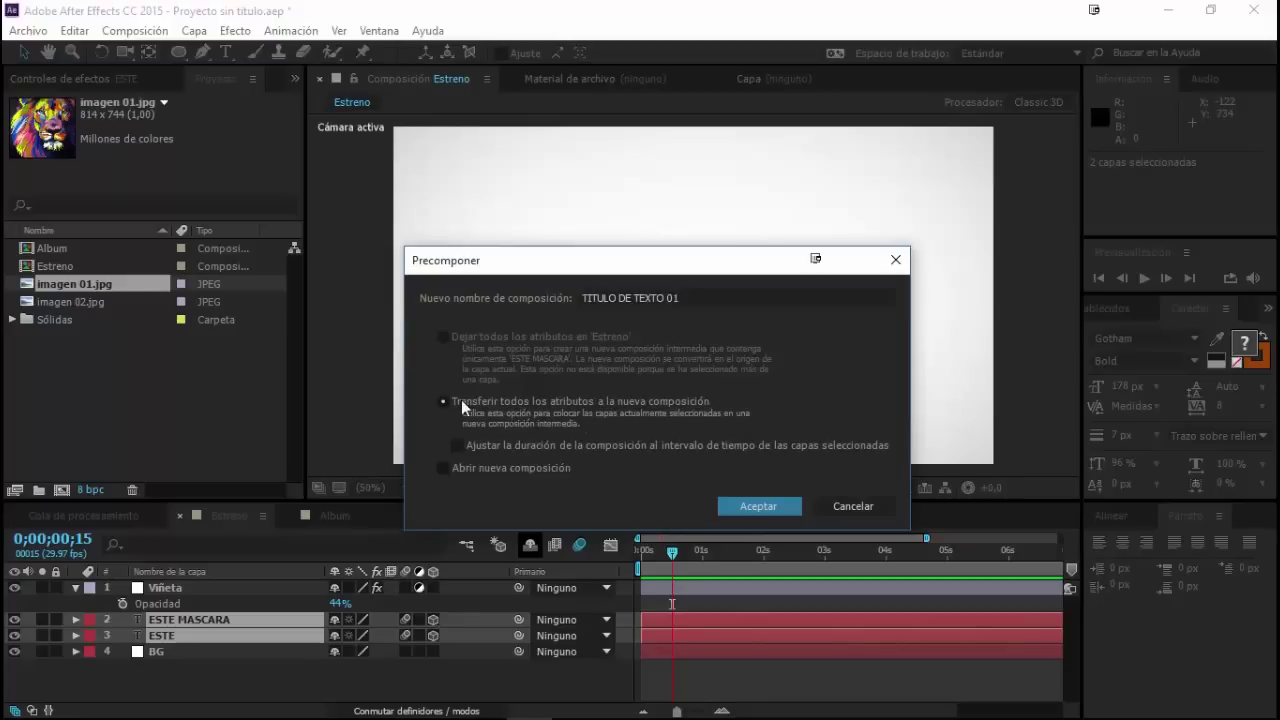
{"action": "left_click", "coordinate": [742, 505]}
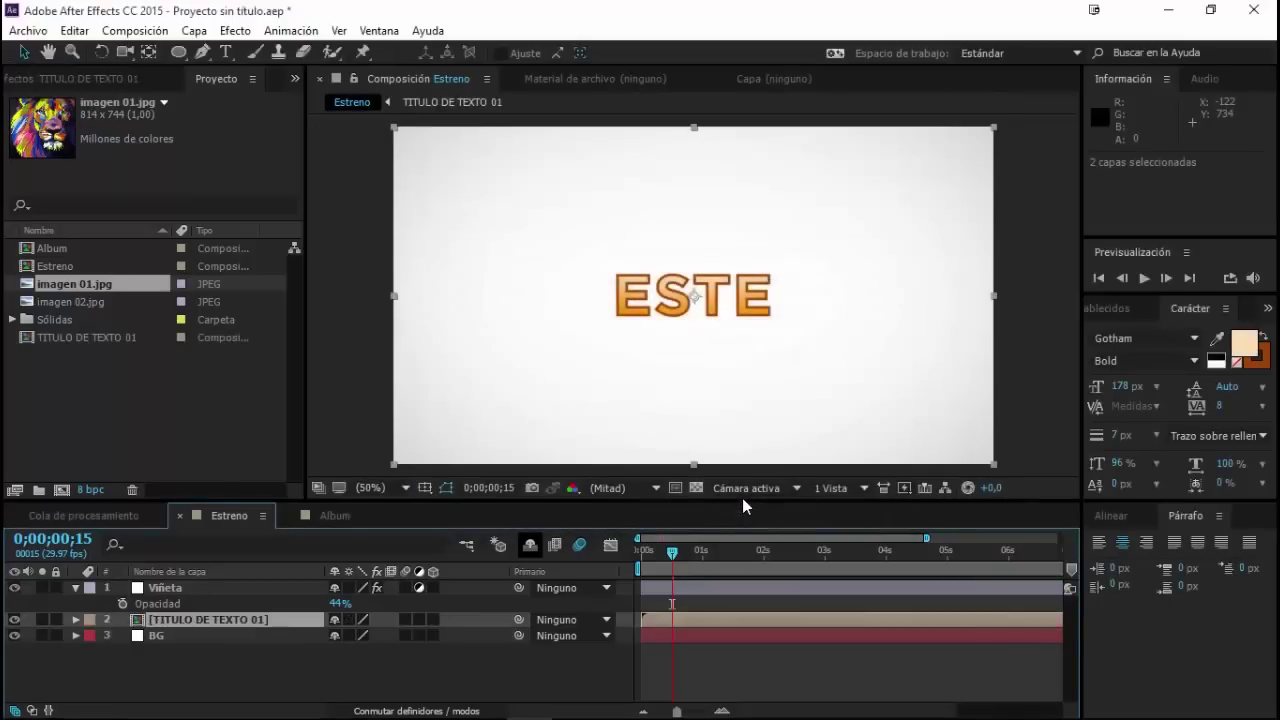
{"action": "mouse_move", "coordinate": [674, 553]}
{"action": "left_mouse_down"}
{"action": "mouse_move", "coordinate": [643, 576]}
{"action": "mouse_move", "coordinate": [684, 585]}
{"action": "left_mouse_up"}
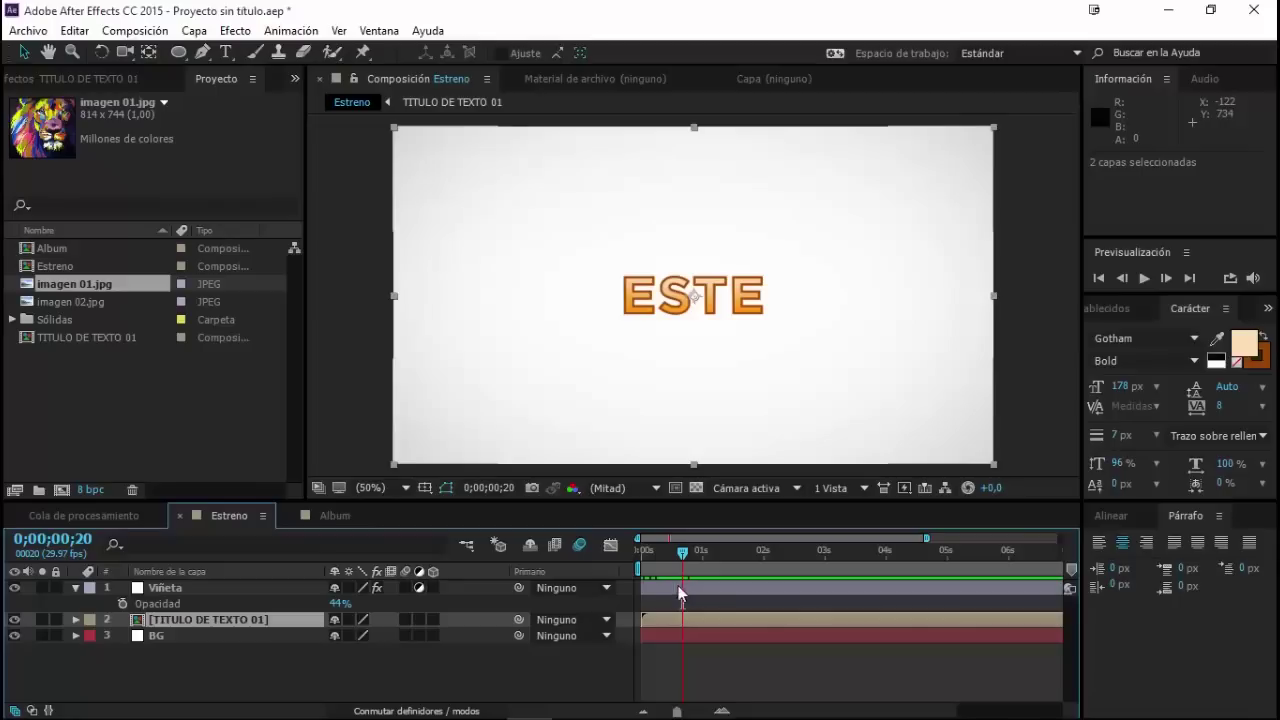
{"action": "left_click", "coordinate": [138, 627]}
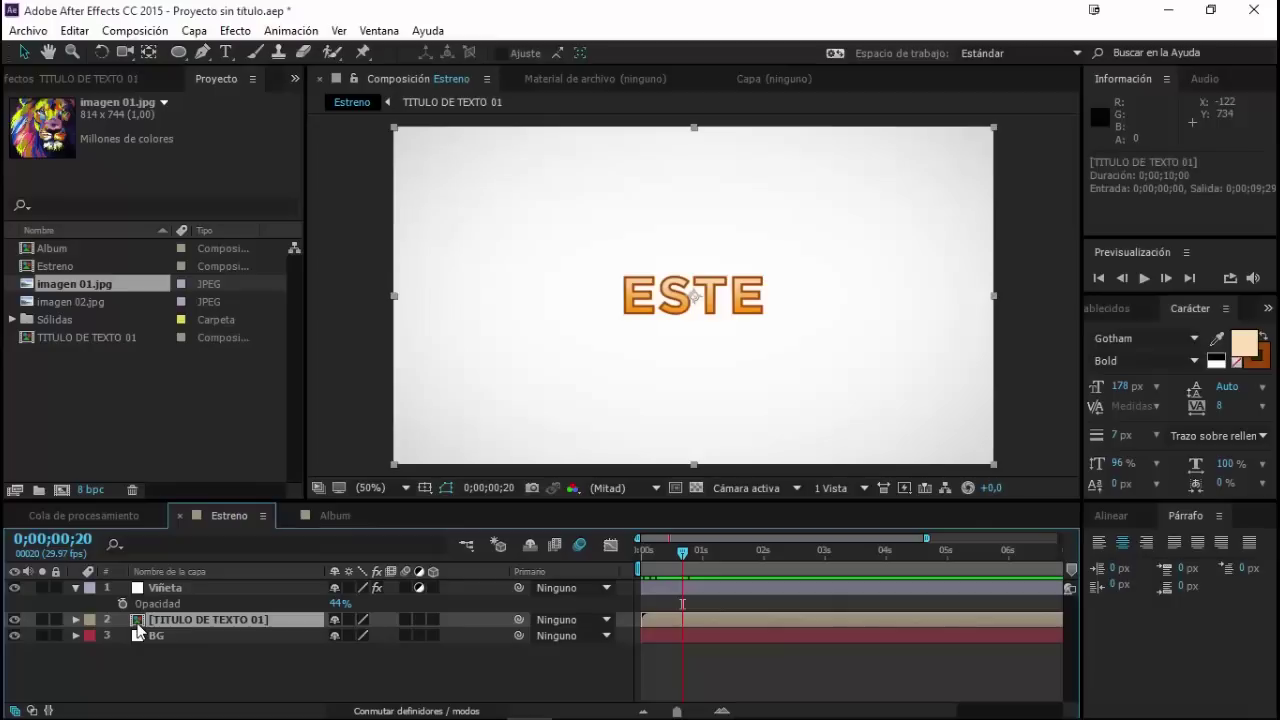
Step: Duplicate the title precomp layer and slide the copy to start near 0;00;01;02
{"action": "key", "text": "ctrl+d"}
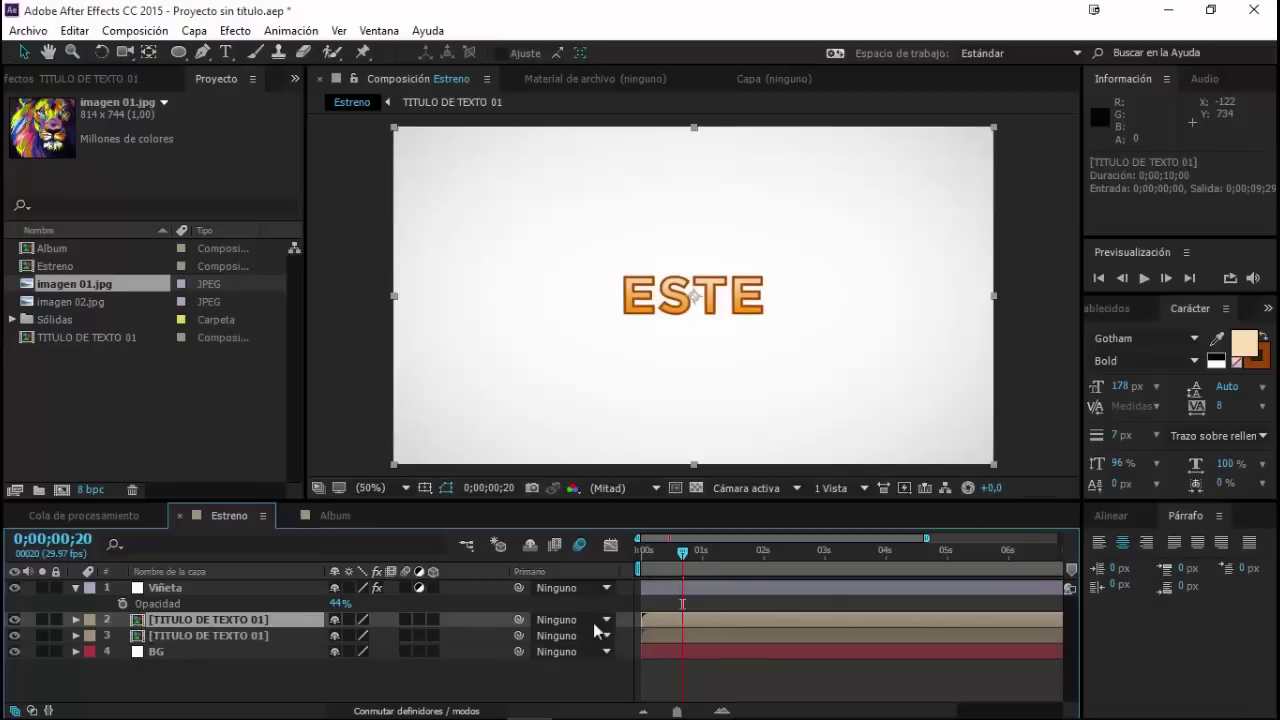
{"action": "mouse_move", "coordinate": [660, 621]}
{"action": "left_mouse_down"}
{"action": "mouse_move", "coordinate": [694, 627]}
{"action": "mouse_move", "coordinate": [683, 599]}
{"action": "left_mouse_up"}
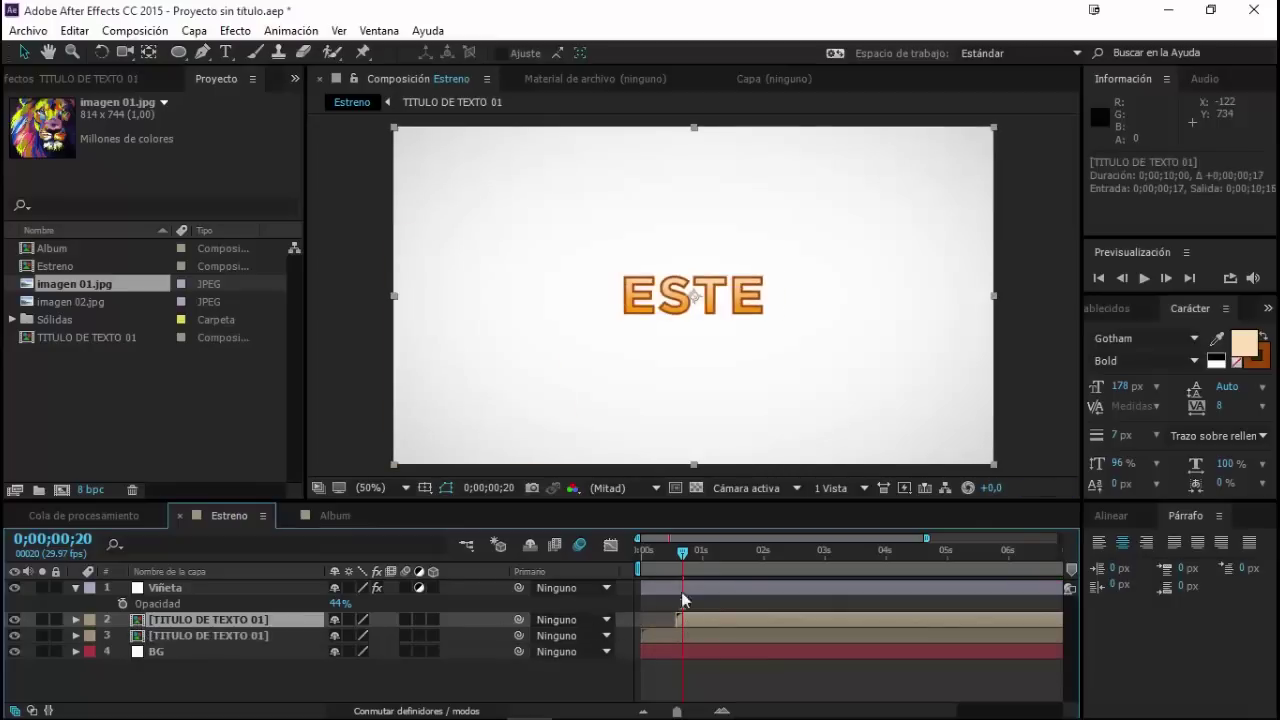
{"action": "mouse_move", "coordinate": [657, 556]}
{"action": "left_mouse_down"}
{"action": "mouse_move", "coordinate": [702, 570]}
{"action": "mouse_move", "coordinate": [665, 562]}
{"action": "left_mouse_up"}
{"action": "left_click_drag", "start_coordinate": [702, 619], "coordinate": [733, 614]}
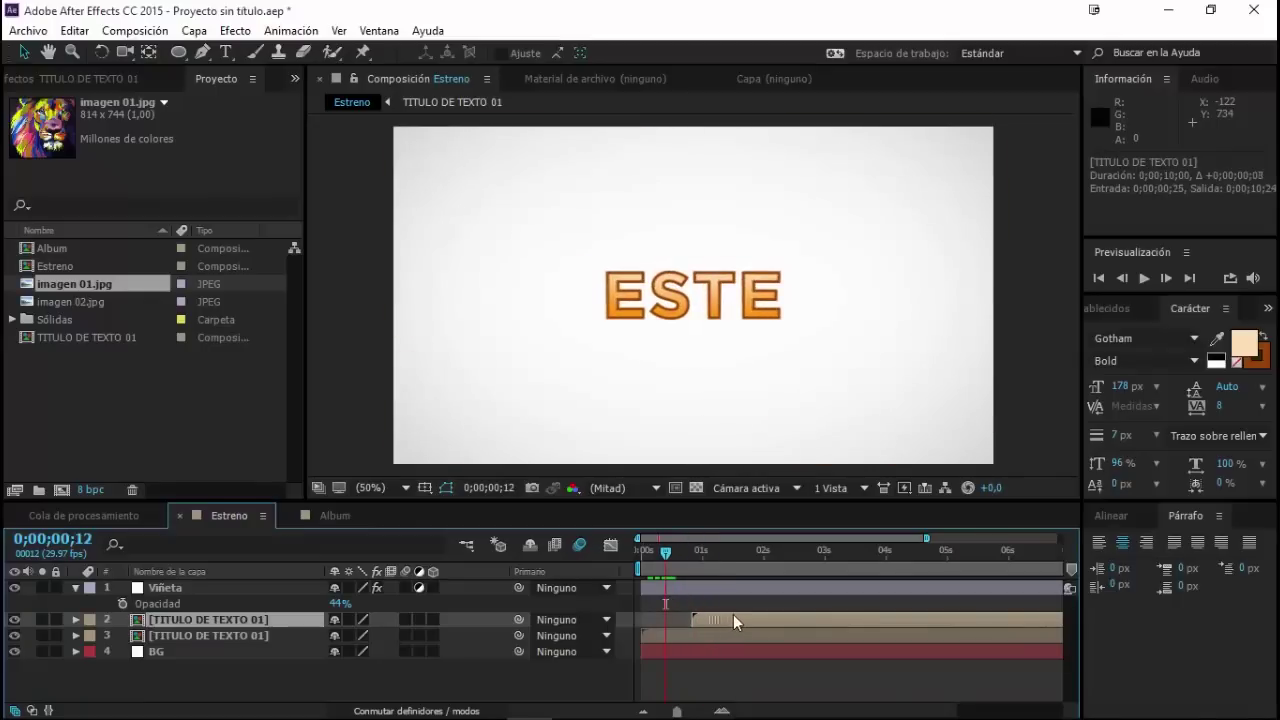
{"action": "left_click", "coordinate": [705, 555]}
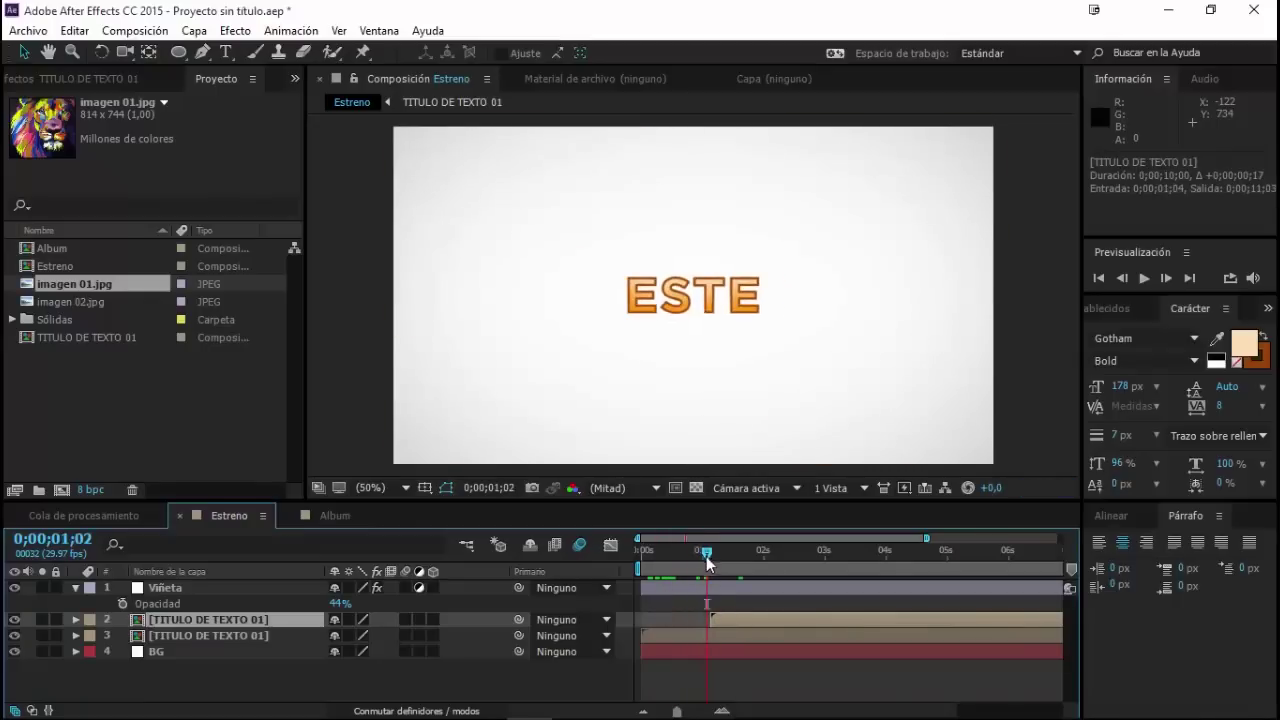
Step: Trim the original title to end at 0;00;01;02, align the copy there, and open TITULO DE TEXTO 01
{"action": "left_click", "coordinate": [700, 636]}
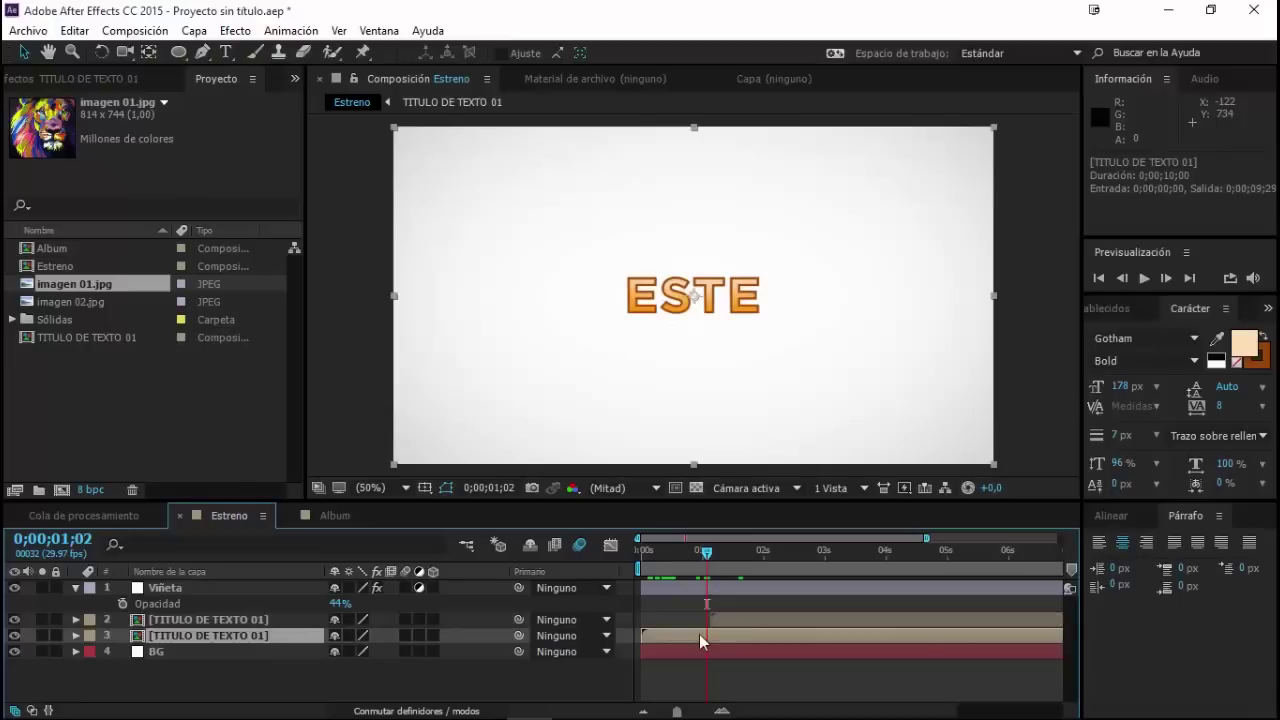
{"action": "key", "text": "alt+bracketright"}
{"action": "left_click", "coordinate": [724, 621]}
{"action": "left_click_drag", "start_coordinate": [724, 621], "coordinate": [722, 621]}
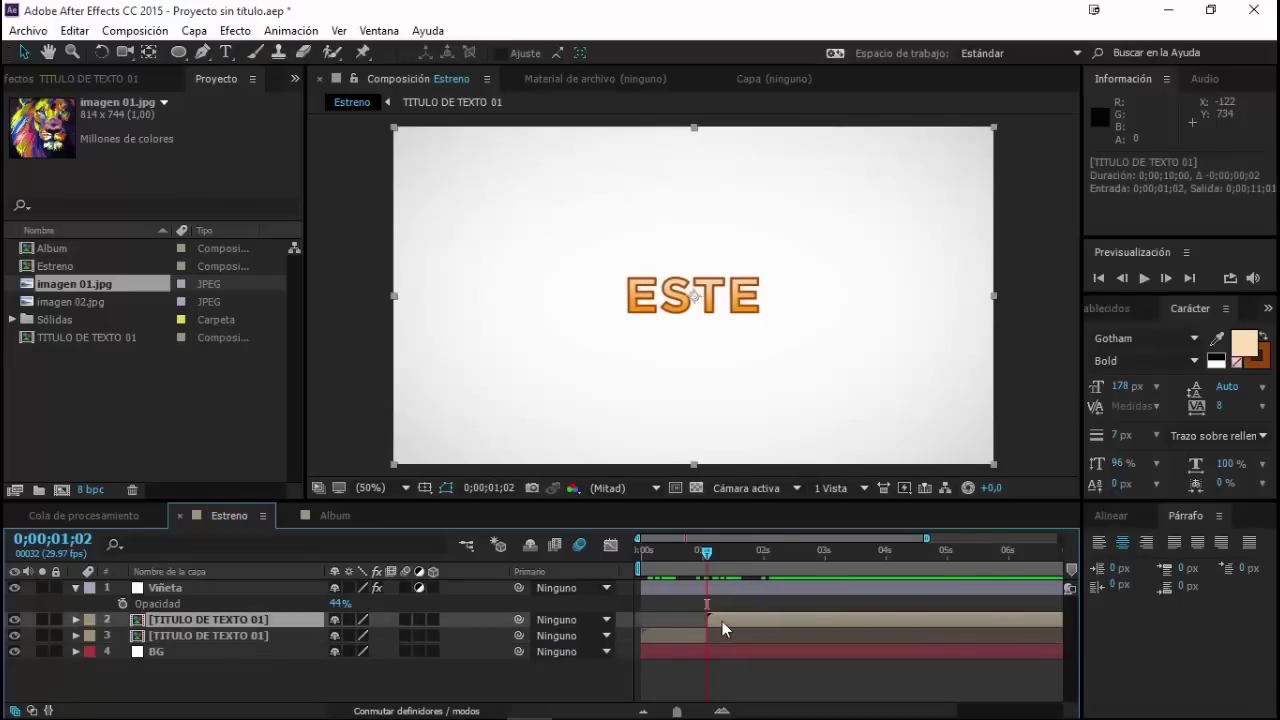
{"action": "left_click_drag", "start_coordinate": [699, 552], "coordinate": [736, 559]}
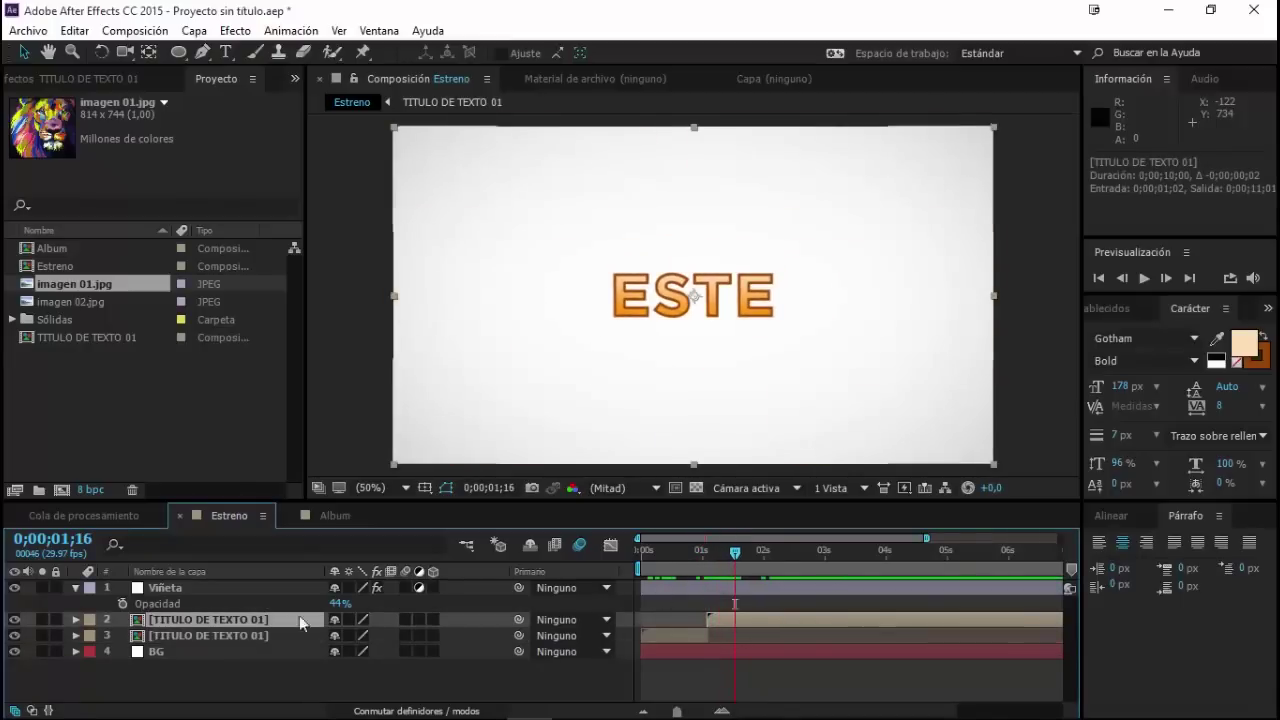
{"action": "double_click", "coordinate": [137, 621]}
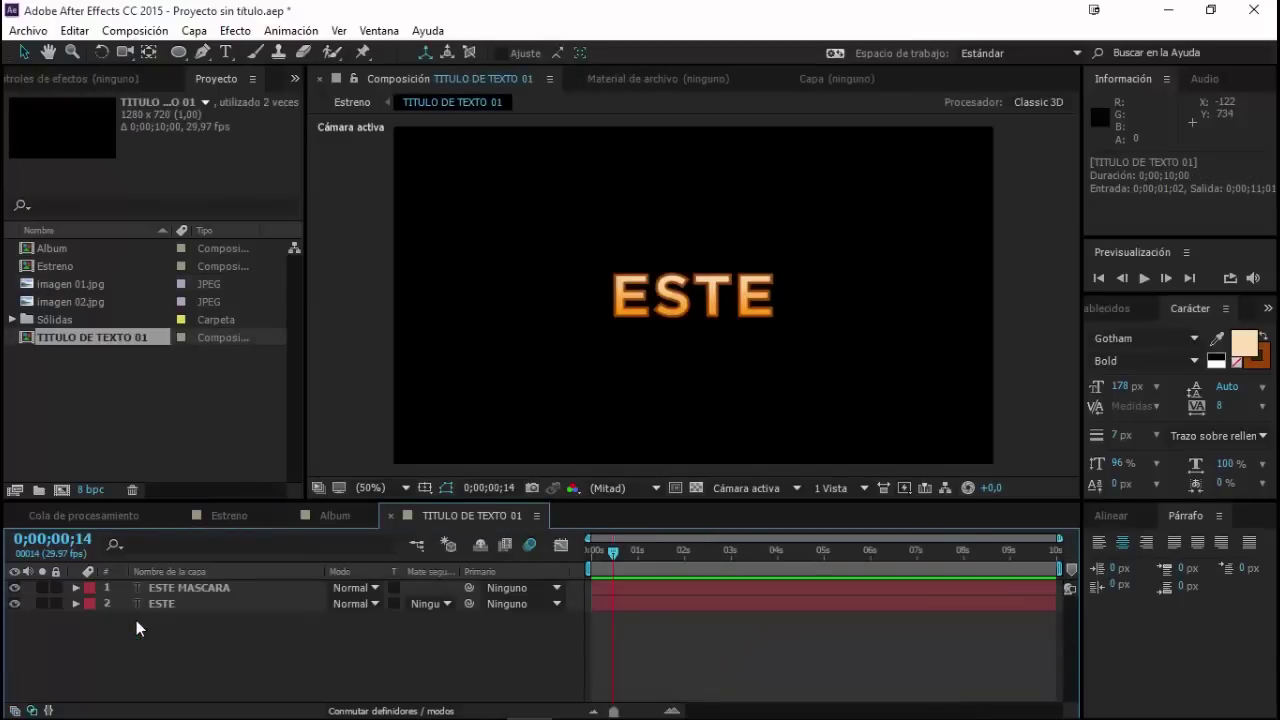
Step: Retype the ESTE title as PRÓXIMO with its accent, then return to Estreno
{"action": "left_click", "coordinate": [140, 608]}
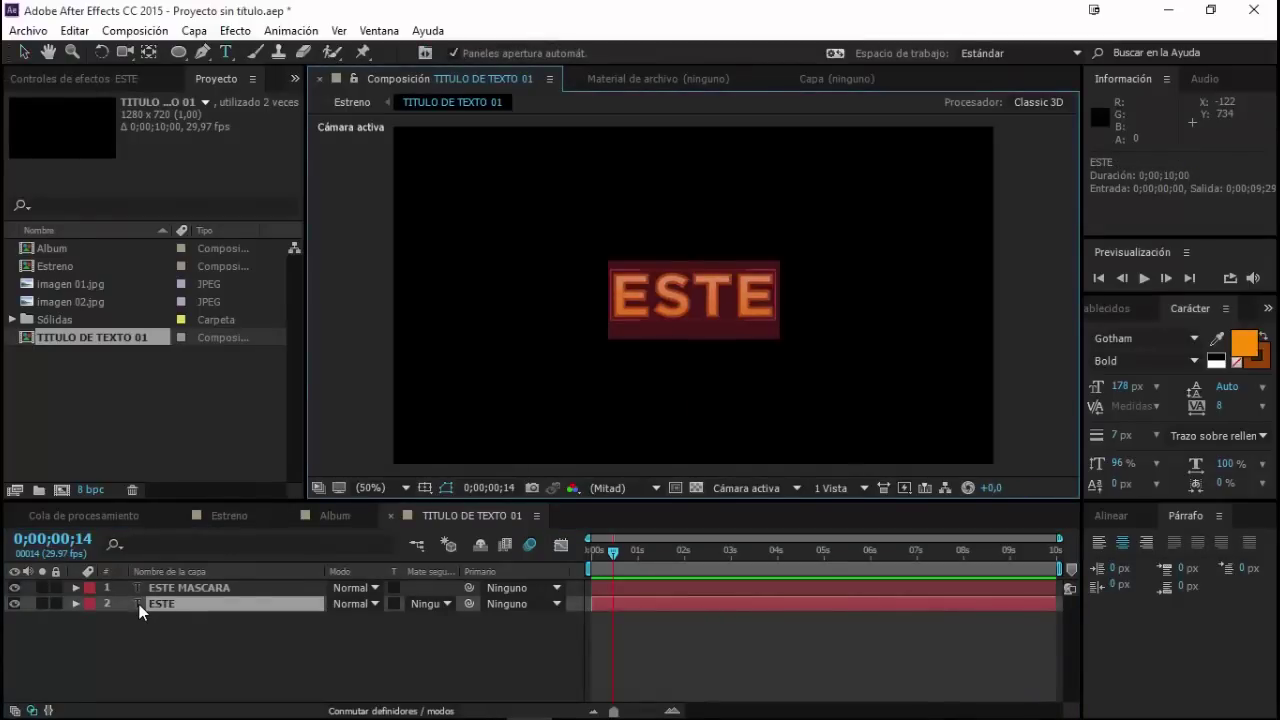
{"action": "type", "text": "PROXIMO"}
{"action": "key", "text": "BackSpace"}
{"action": "key", "text": "BackSpace"}
{"action": "key", "text": "BackSpace"}
{"action": "key", "text": "BackSpace"}
{"action": "key", "text": "BackSpace"}
{"action": "type", "text": "ÓXIMO"}
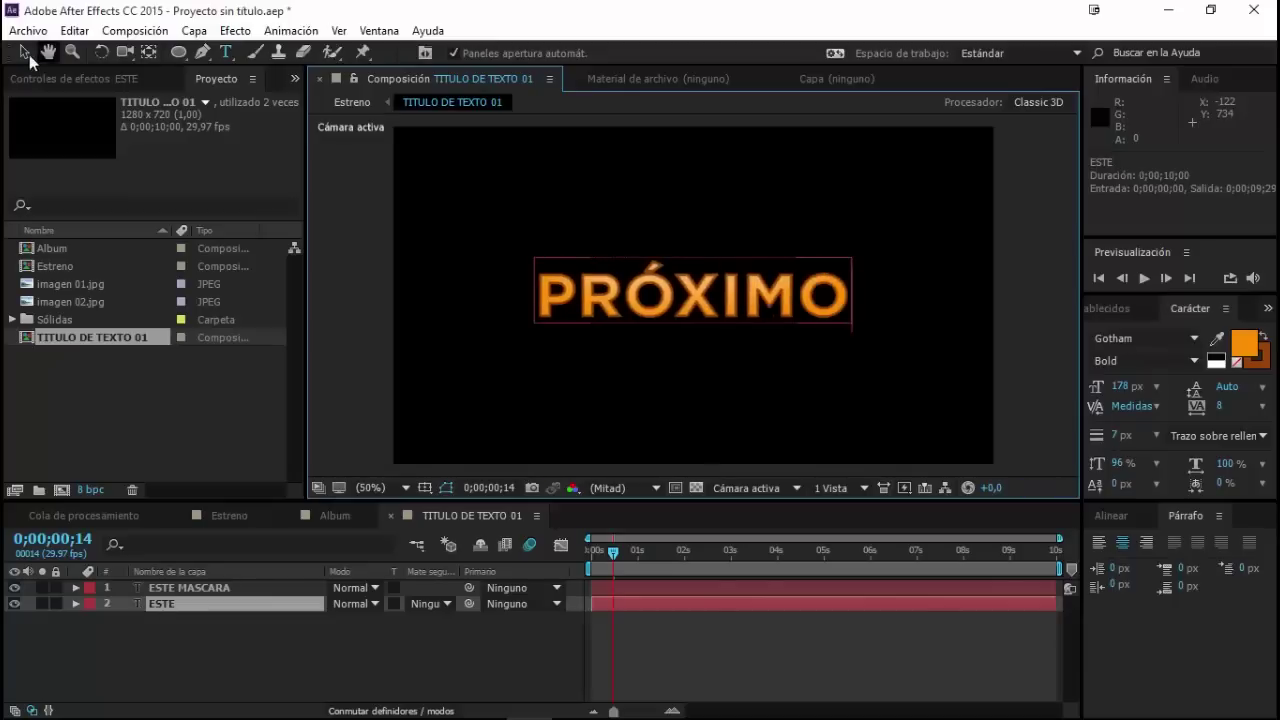
{"action": "left_click", "coordinate": [25, 53]}
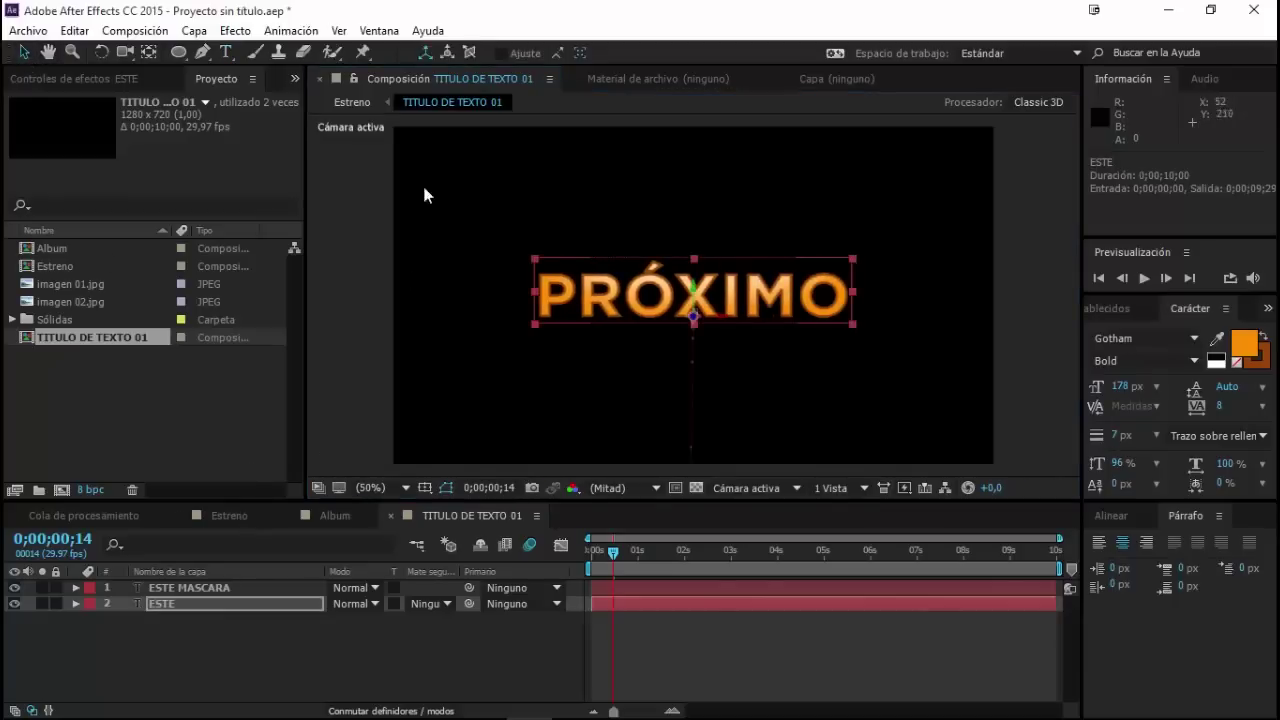
{"action": "left_click", "coordinate": [354, 104]}
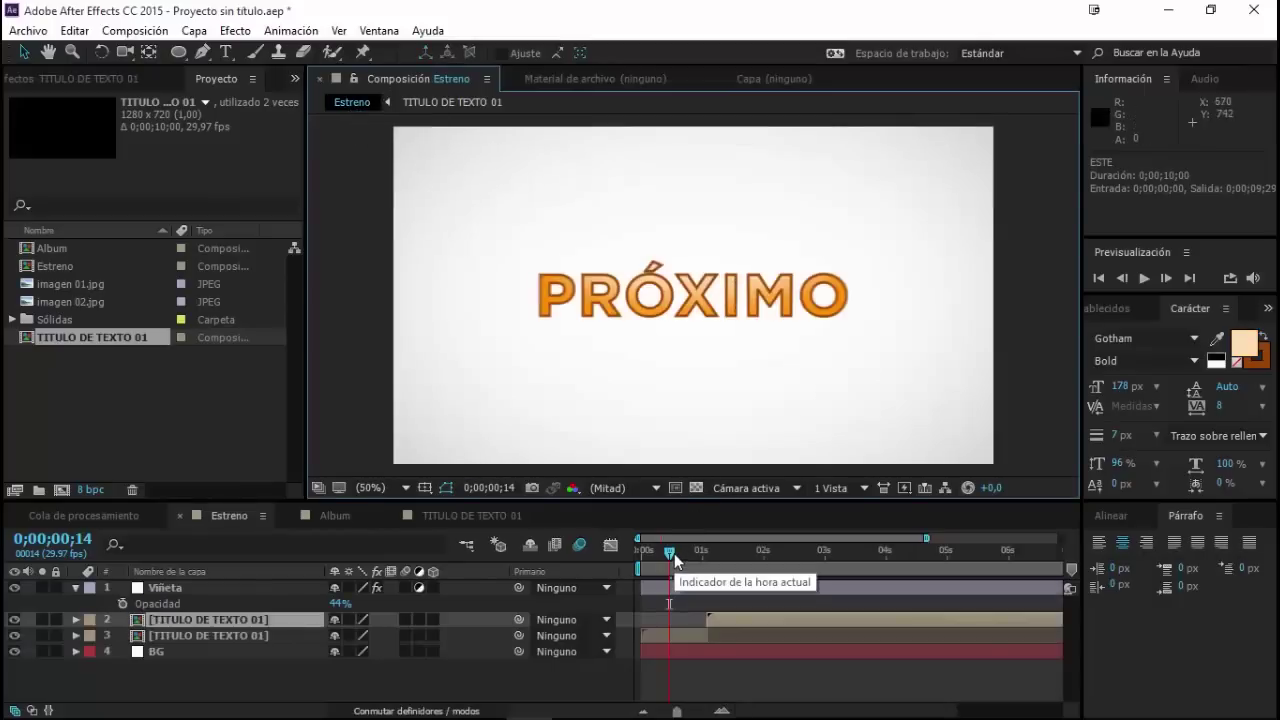
Step: Scrub Estreno and select each TITULO DE TEXTO 01 copy to review the PRÓXIMO timing
{"action": "left_click", "coordinate": [670, 636]}
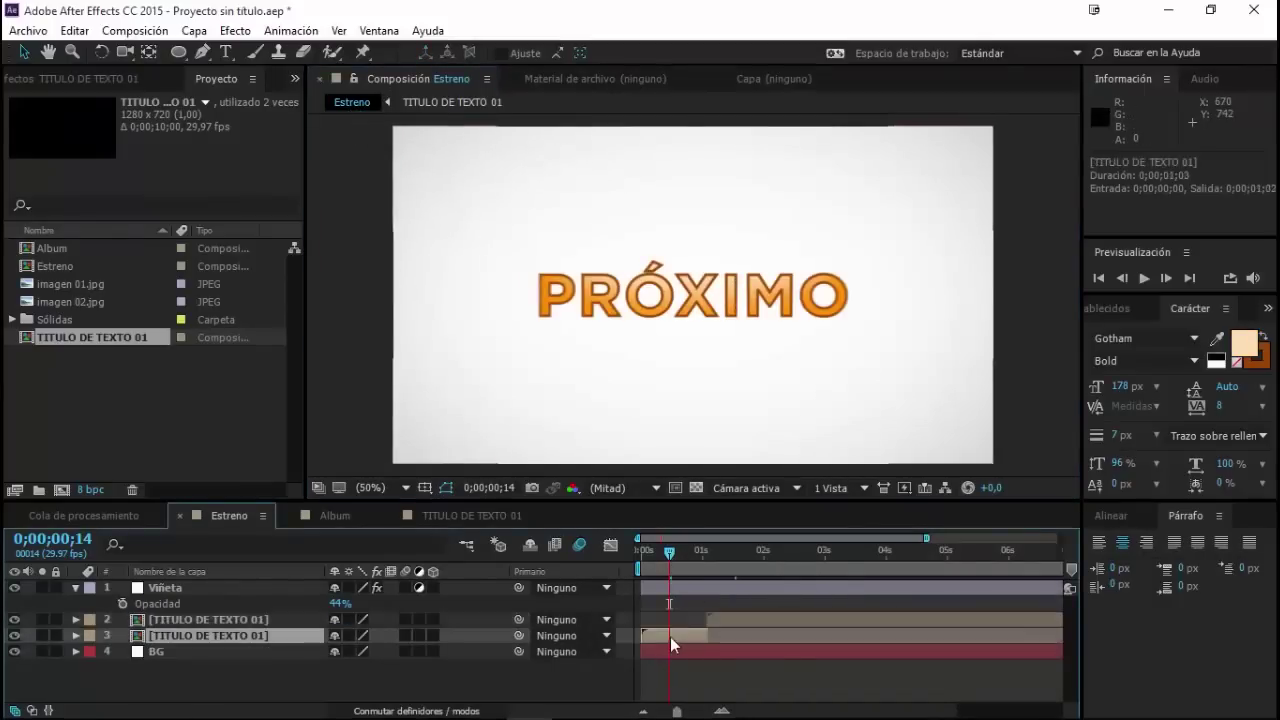
{"action": "mouse_move", "coordinate": [669, 551]}
{"action": "left_mouse_down"}
{"action": "mouse_move", "coordinate": [650, 552]}
{"action": "mouse_move", "coordinate": [745, 561]}
{"action": "left_mouse_up"}
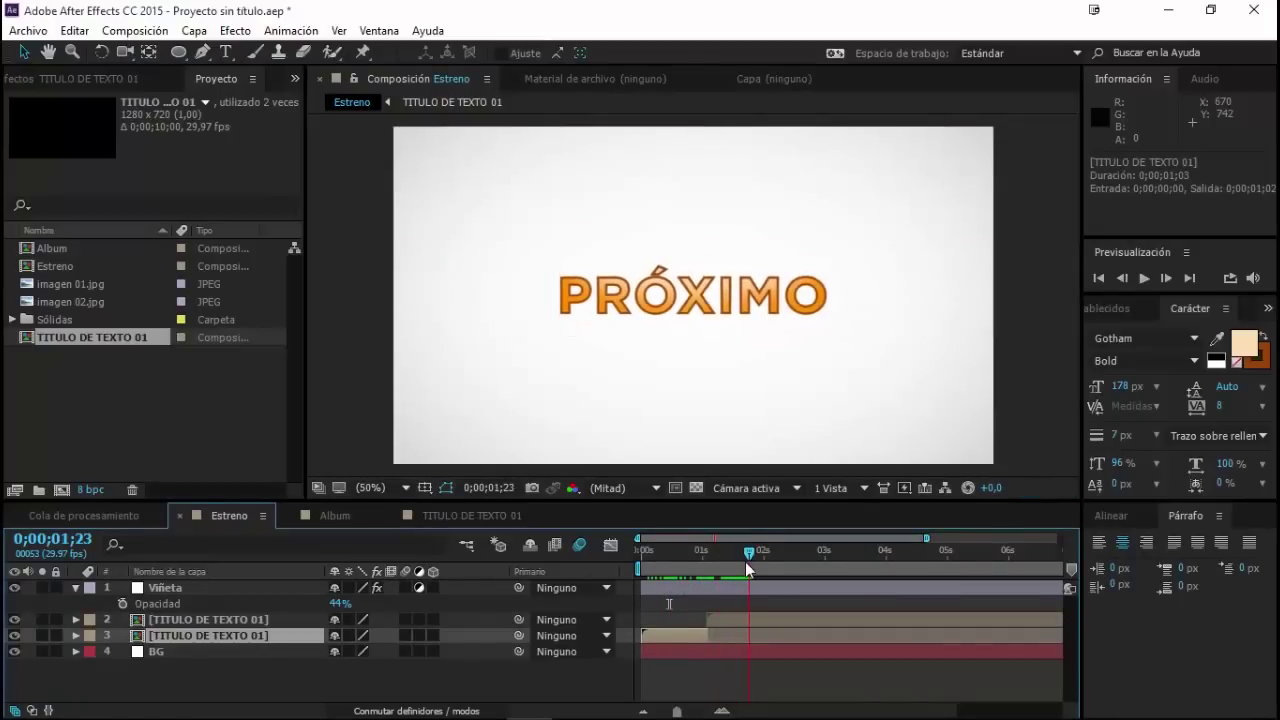
{"action": "left_click_drag", "start_coordinate": [745, 561], "coordinate": [693, 578]}
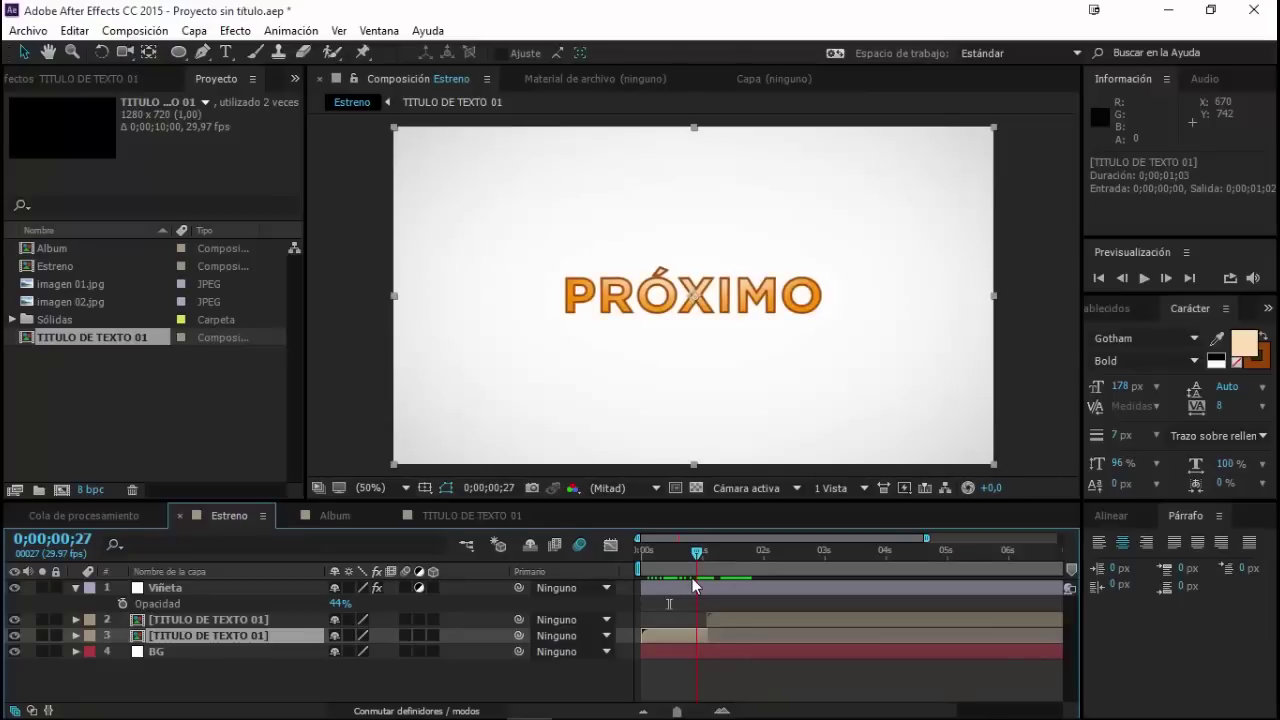
{"action": "left_click", "coordinate": [759, 620]}
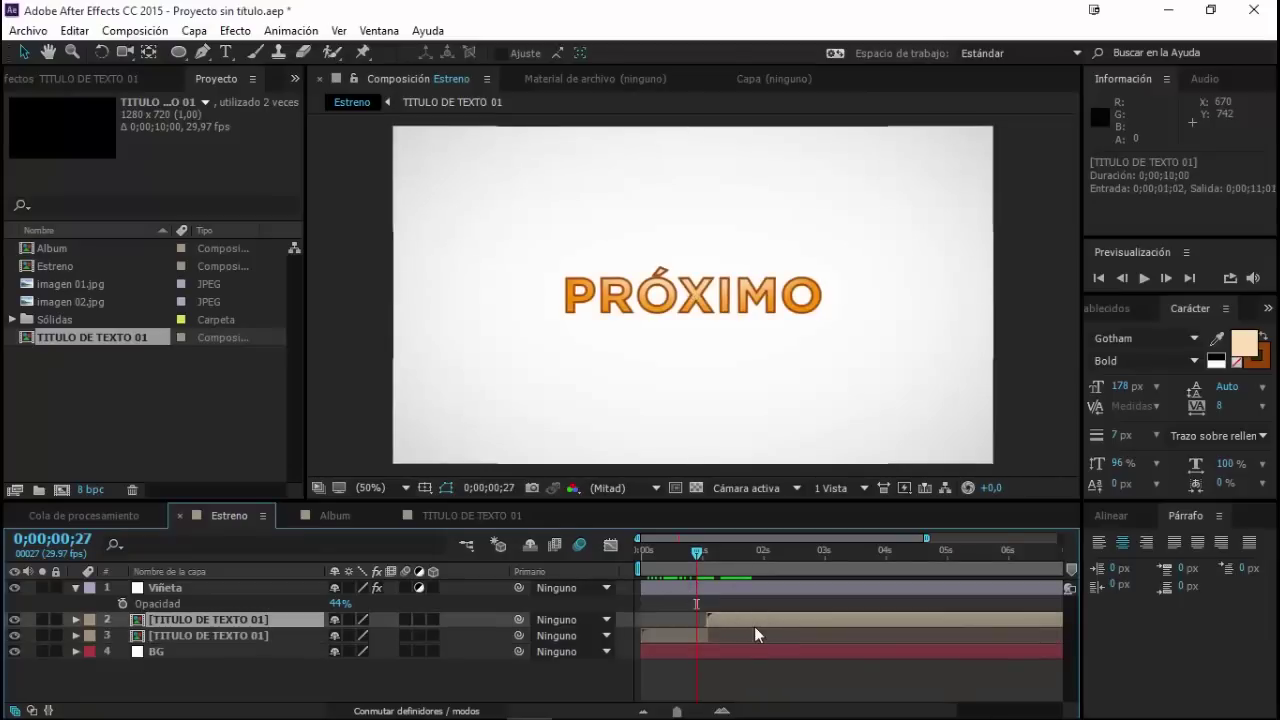
{"action": "left_click", "coordinate": [676, 633]}
{"action": "left_click_drag", "start_coordinate": [698, 551], "coordinate": [676, 557]}
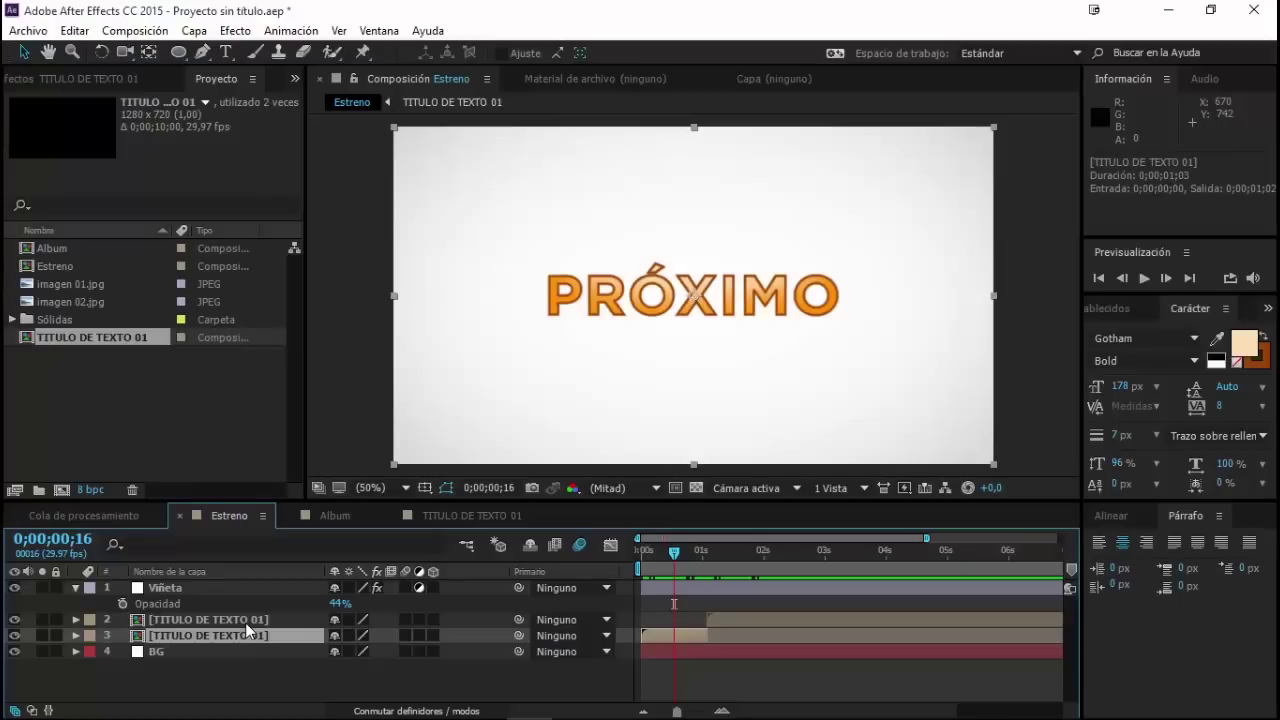
{"action": "left_click", "coordinate": [245, 622]}
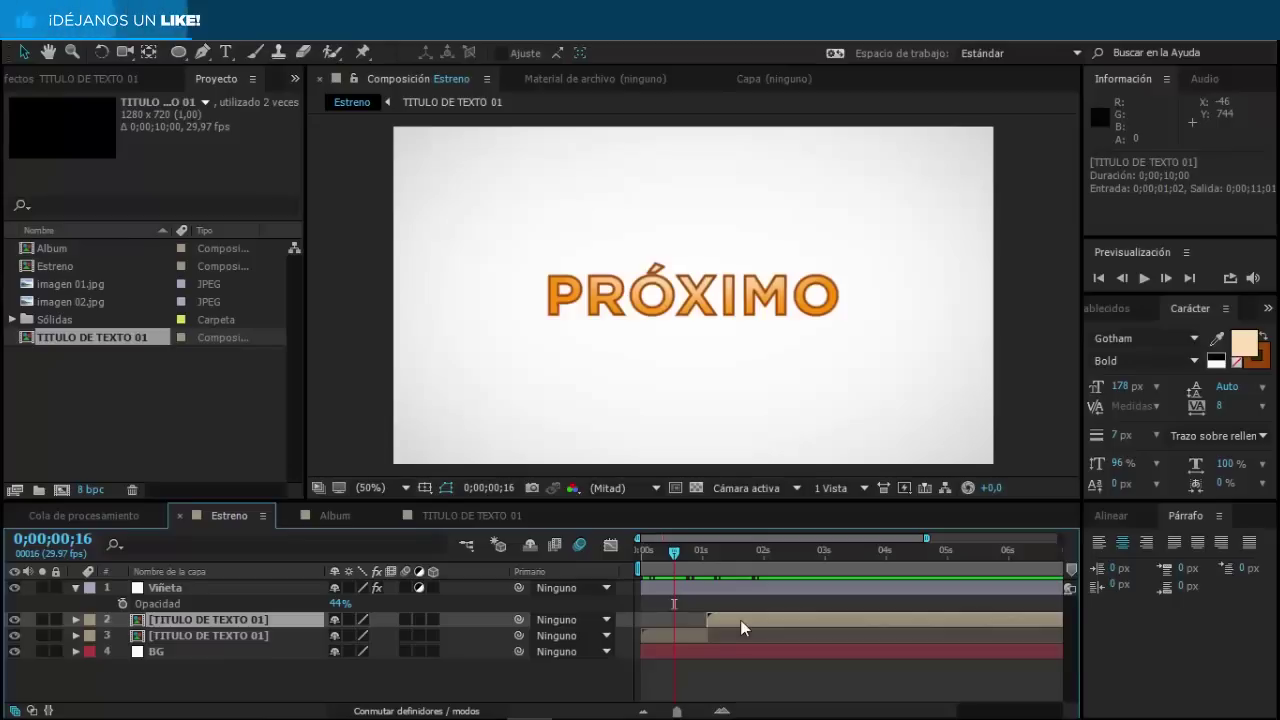
Step: Delete the delayed title copy and close the extra TITULO DE TEXTO 01 viewer
{"action": "key", "text": "Delete"}
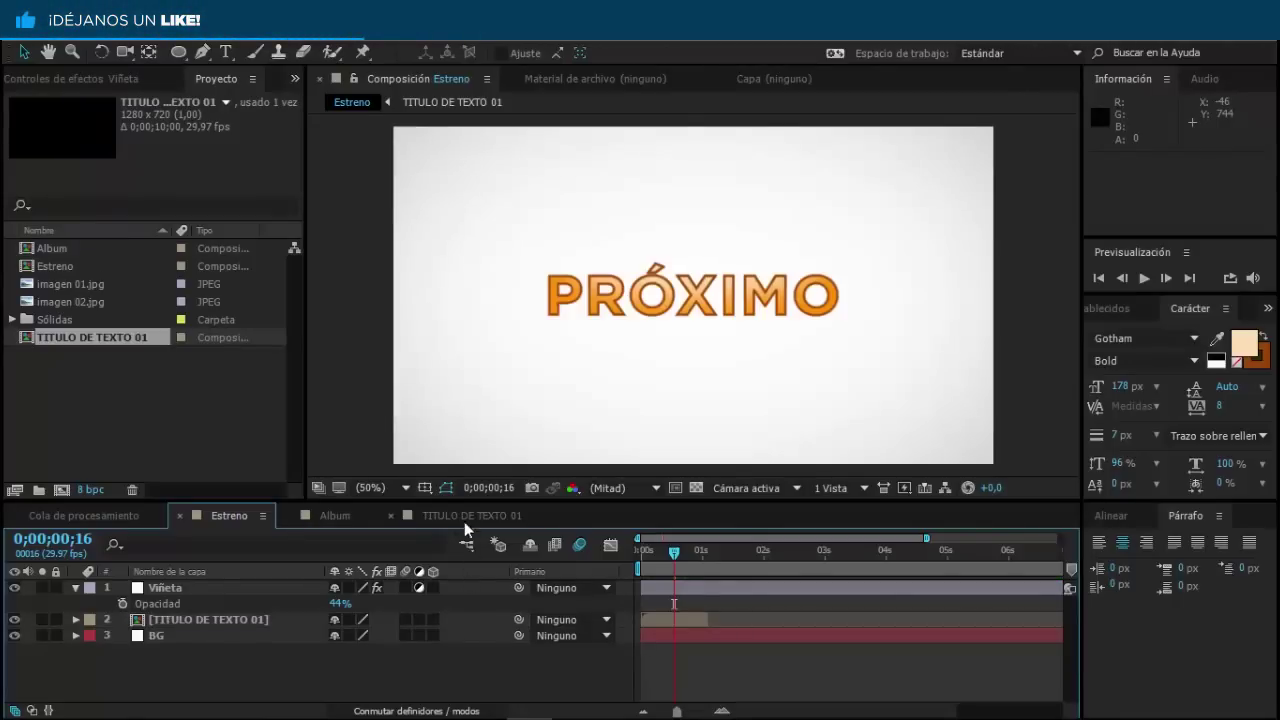
{"action": "left_click", "coordinate": [464, 515]}
{"action": "key", "text": "ctrl+w"}
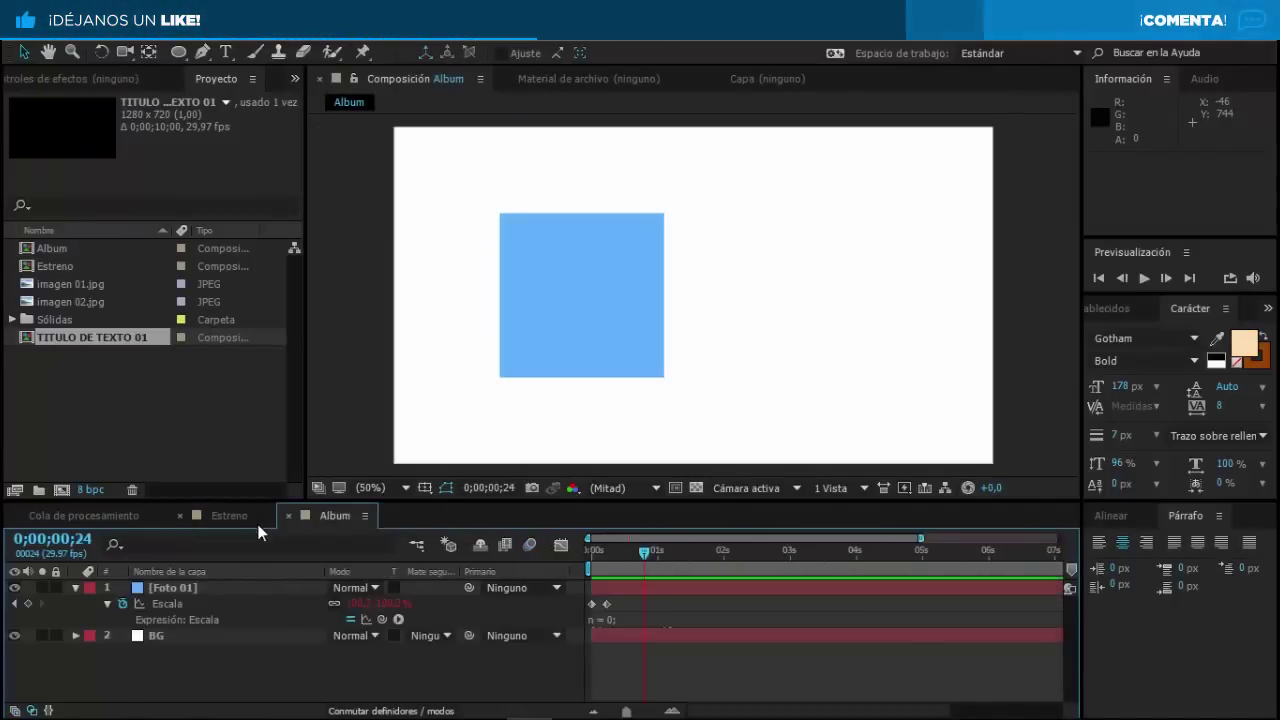
{"action": "left_click", "coordinate": [232, 517]}
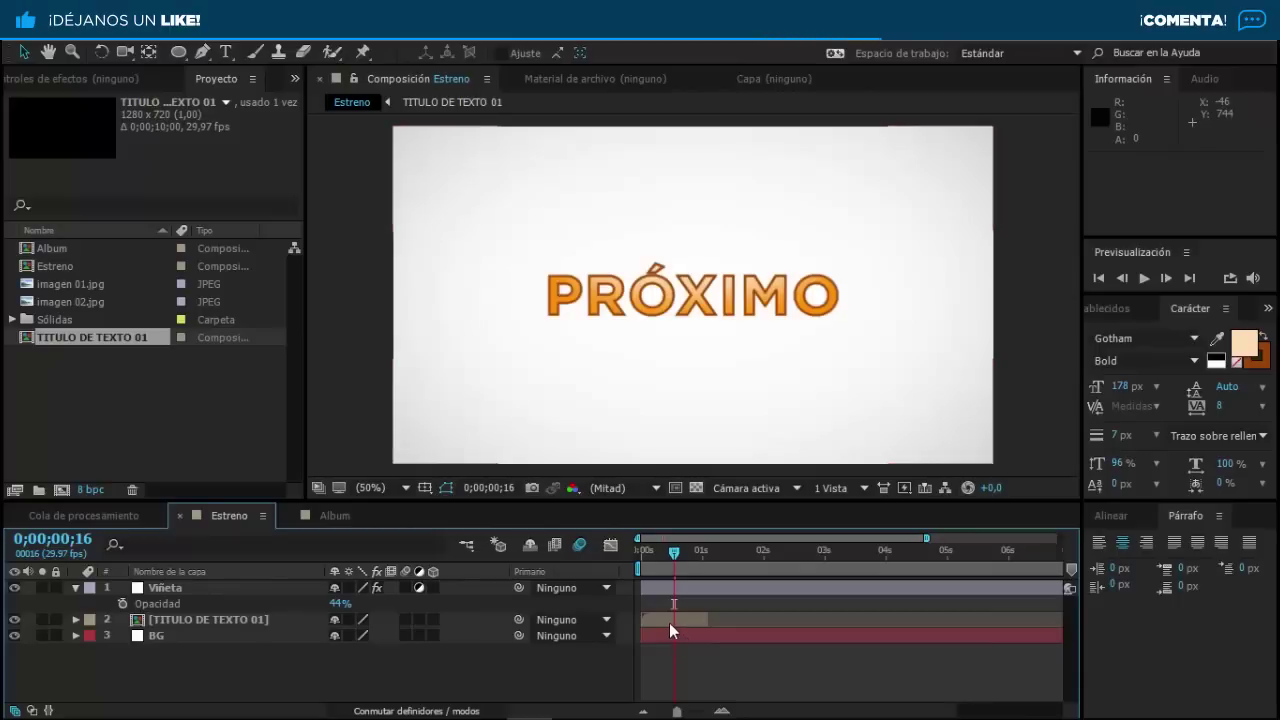
Step: Reopen TITULO DE TEXTO 01 and retype its title as ESTE
{"action": "left_click", "coordinate": [669, 622]}
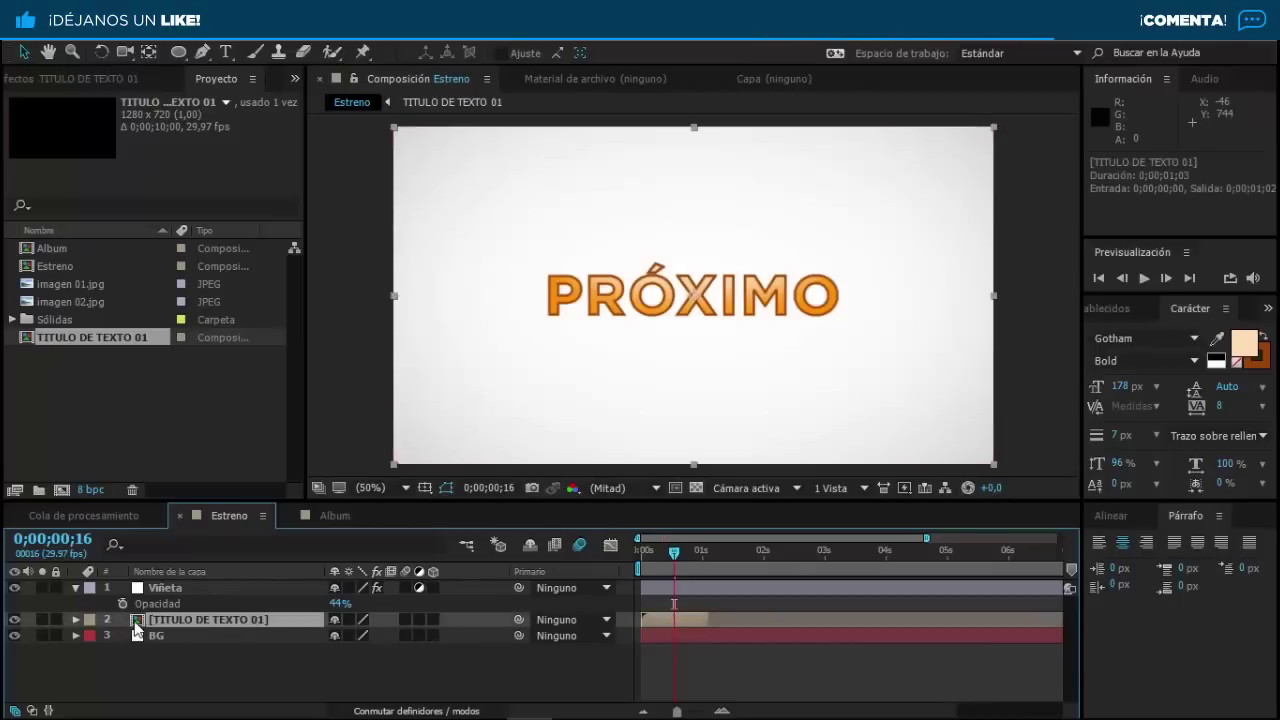
{"action": "double_click", "coordinate": [134, 622]}
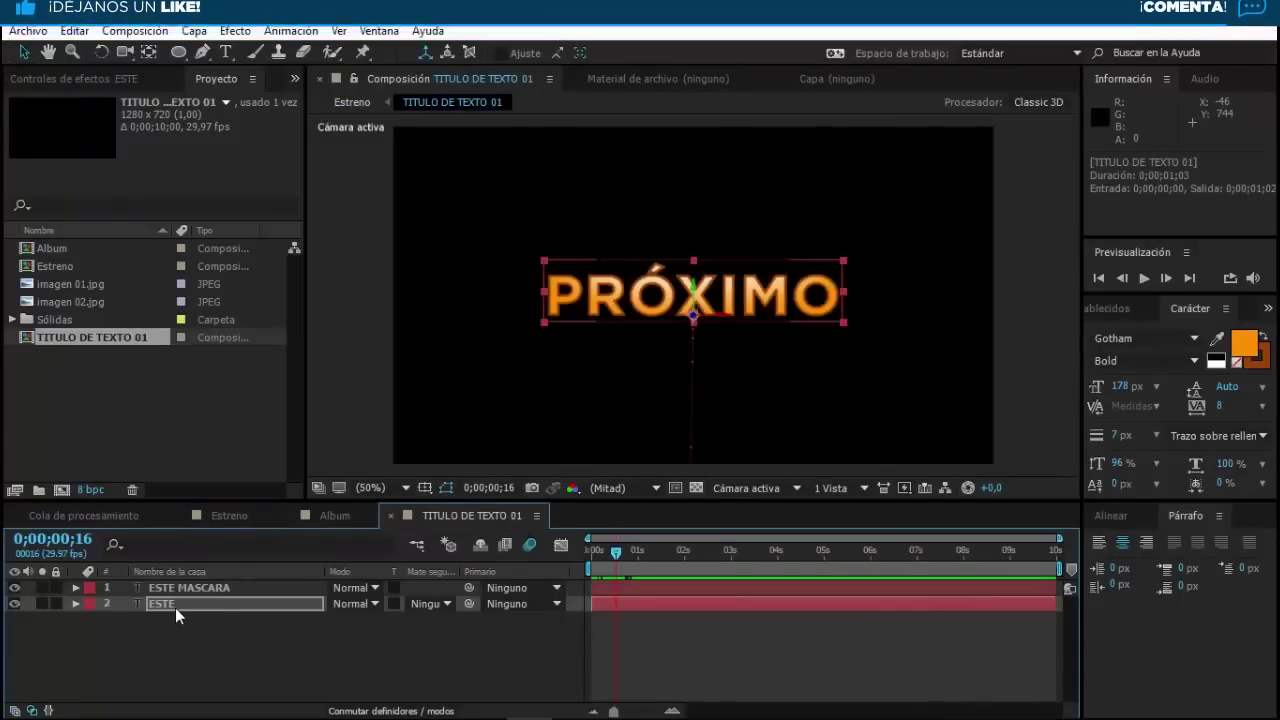
{"action": "key", "text": "Return"}
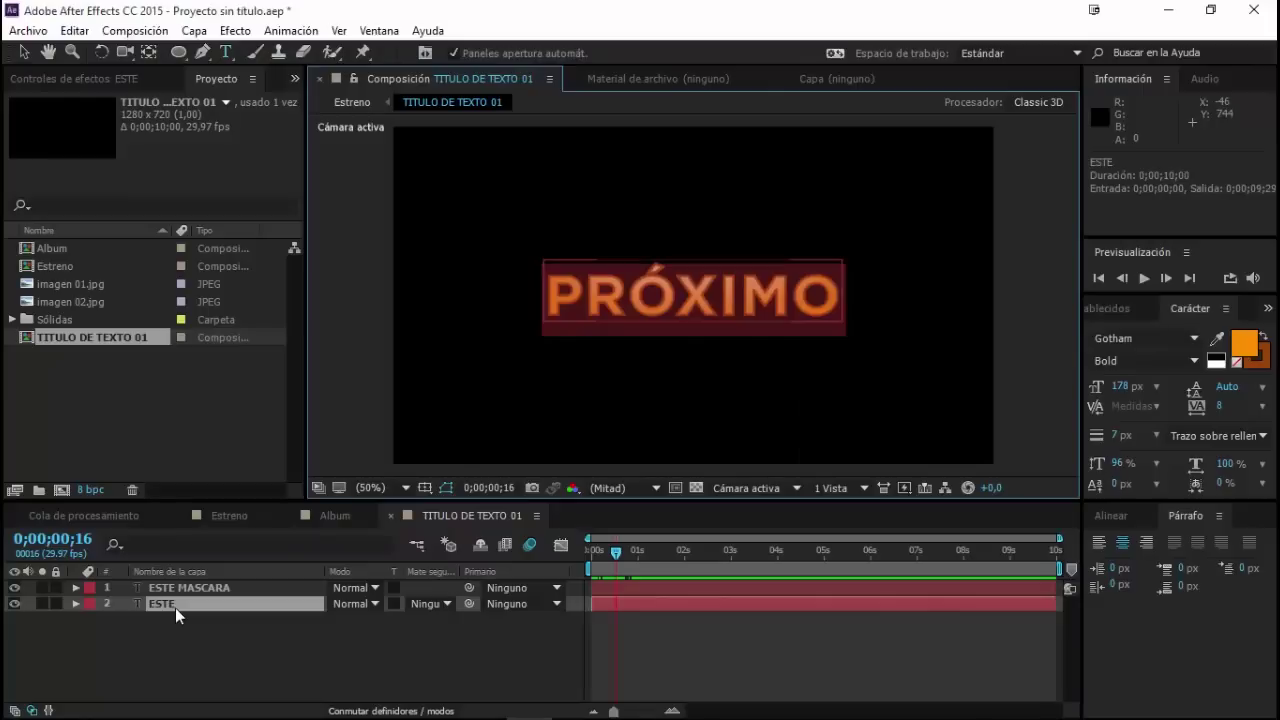
{"action": "type", "text": "ESTE"}
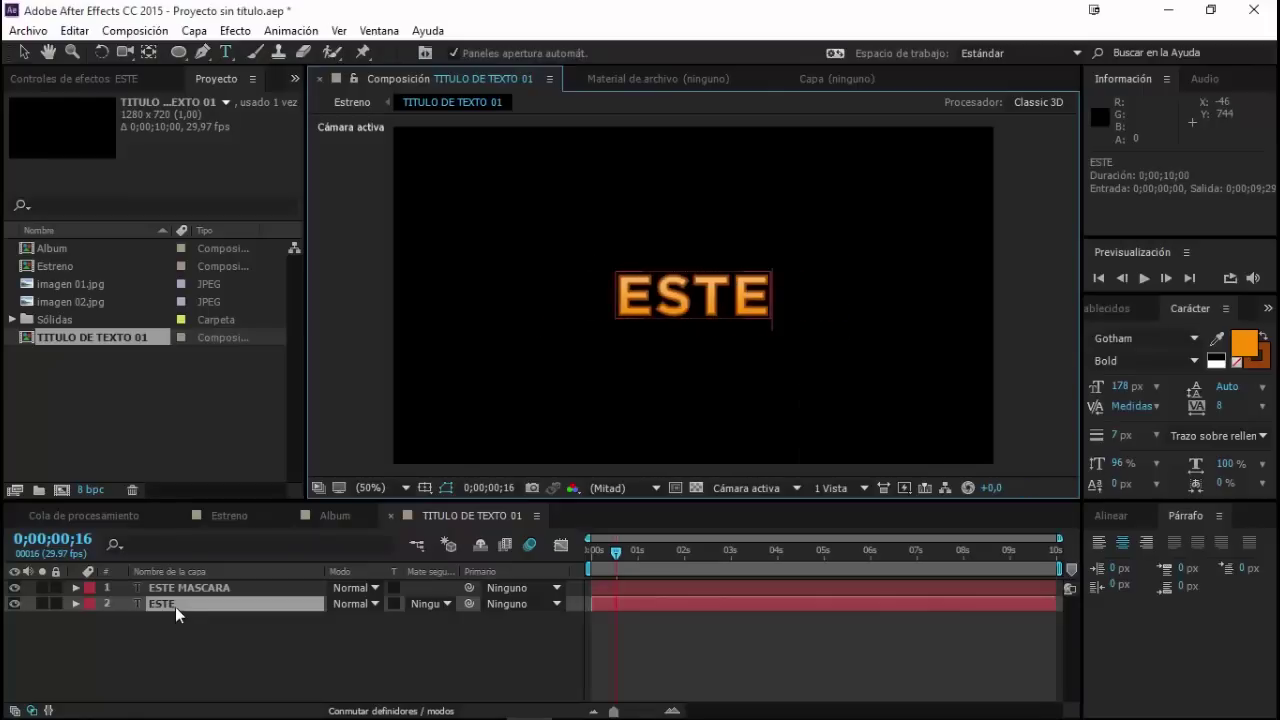
{"action": "left_click", "coordinate": [229, 515]}
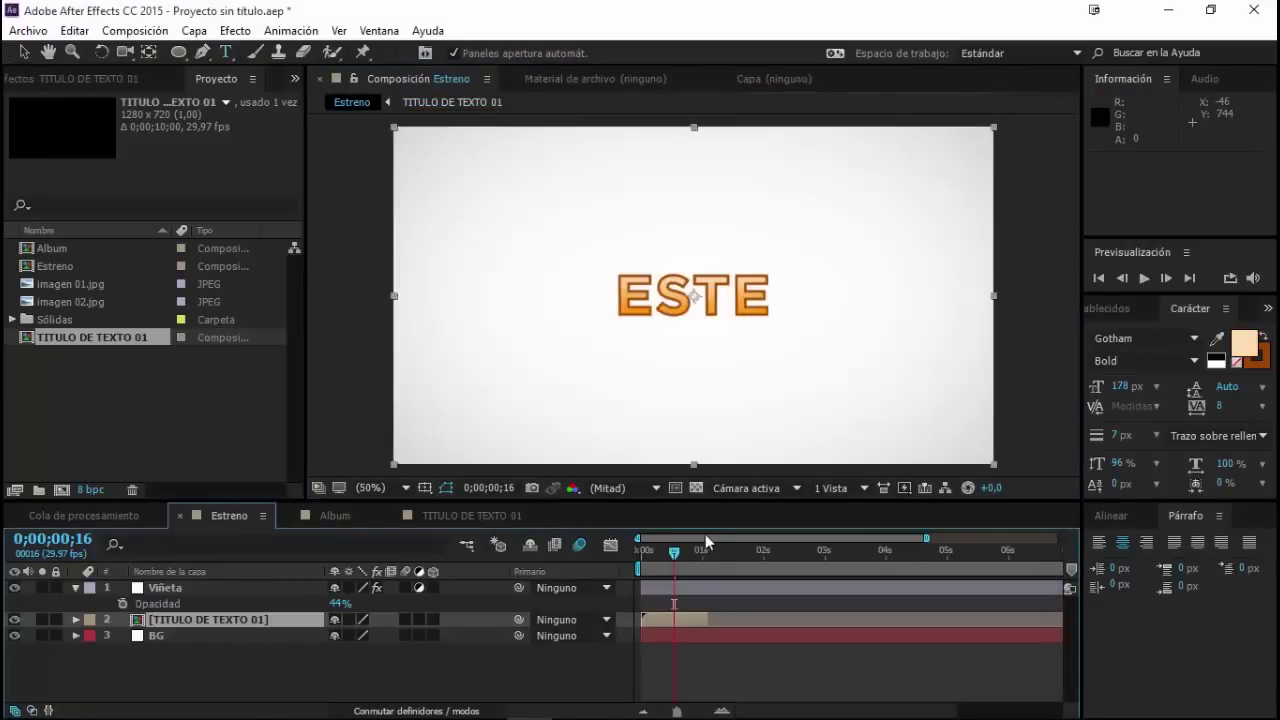
{"action": "left_click_drag", "start_coordinate": [667, 553], "coordinate": [681, 554]}
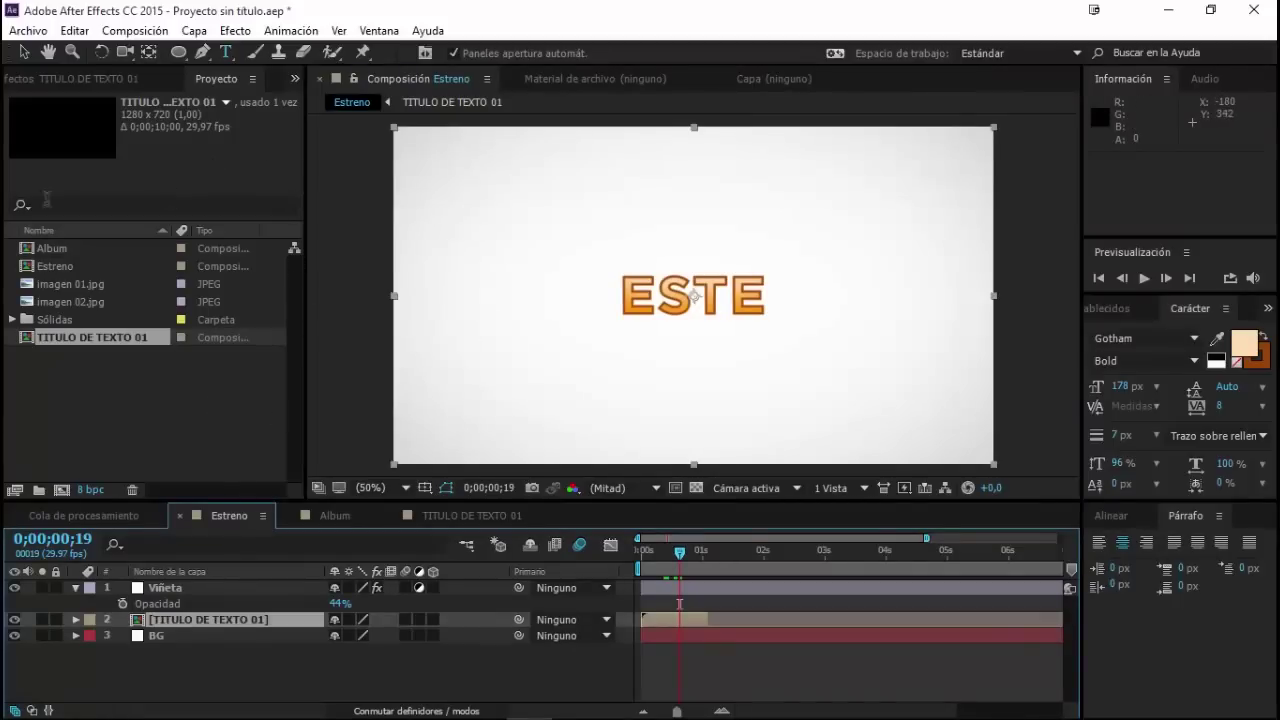
{"action": "left_click", "coordinate": [24, 54]}
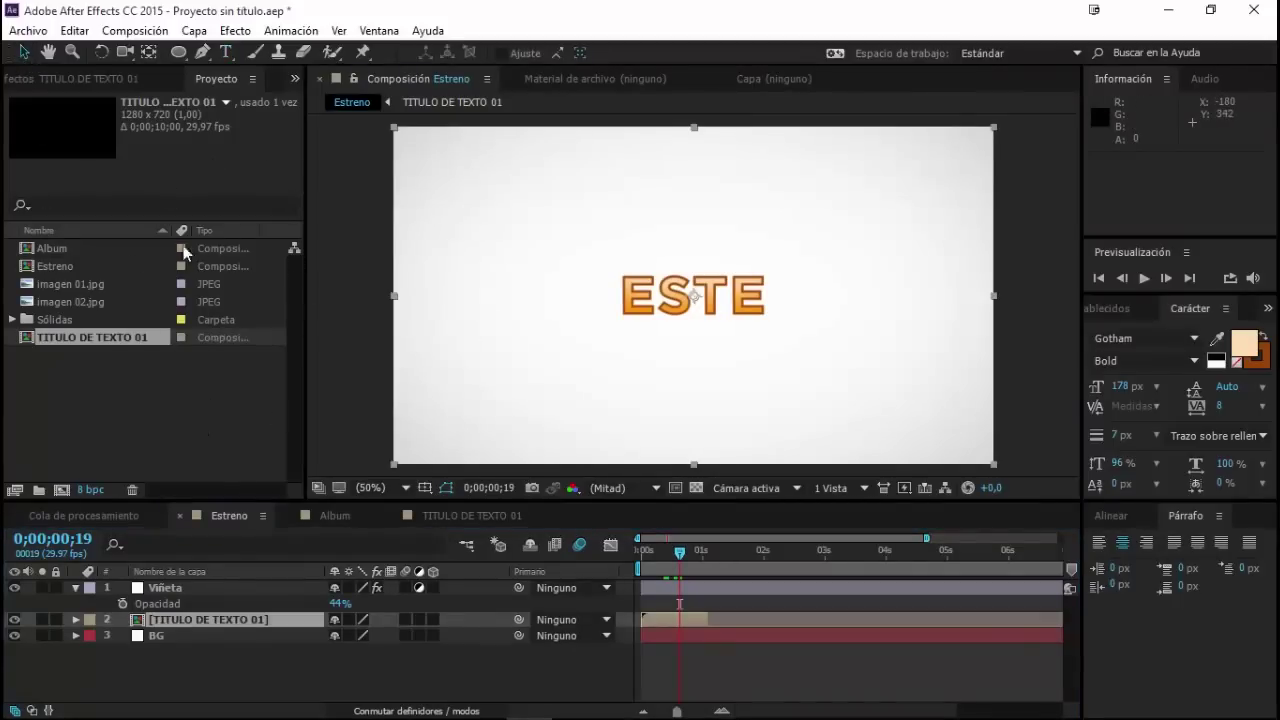
{"action": "left_click", "coordinate": [187, 198]}
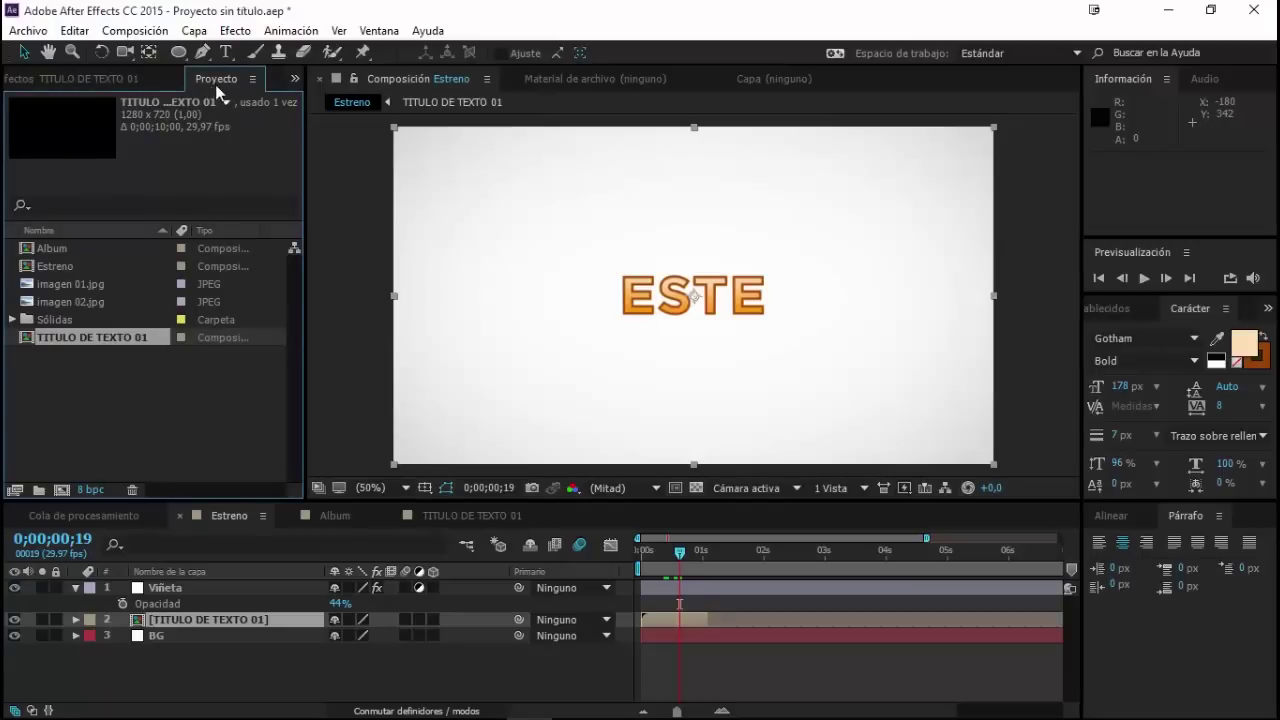
{"action": "left_click", "coordinate": [187, 394]}
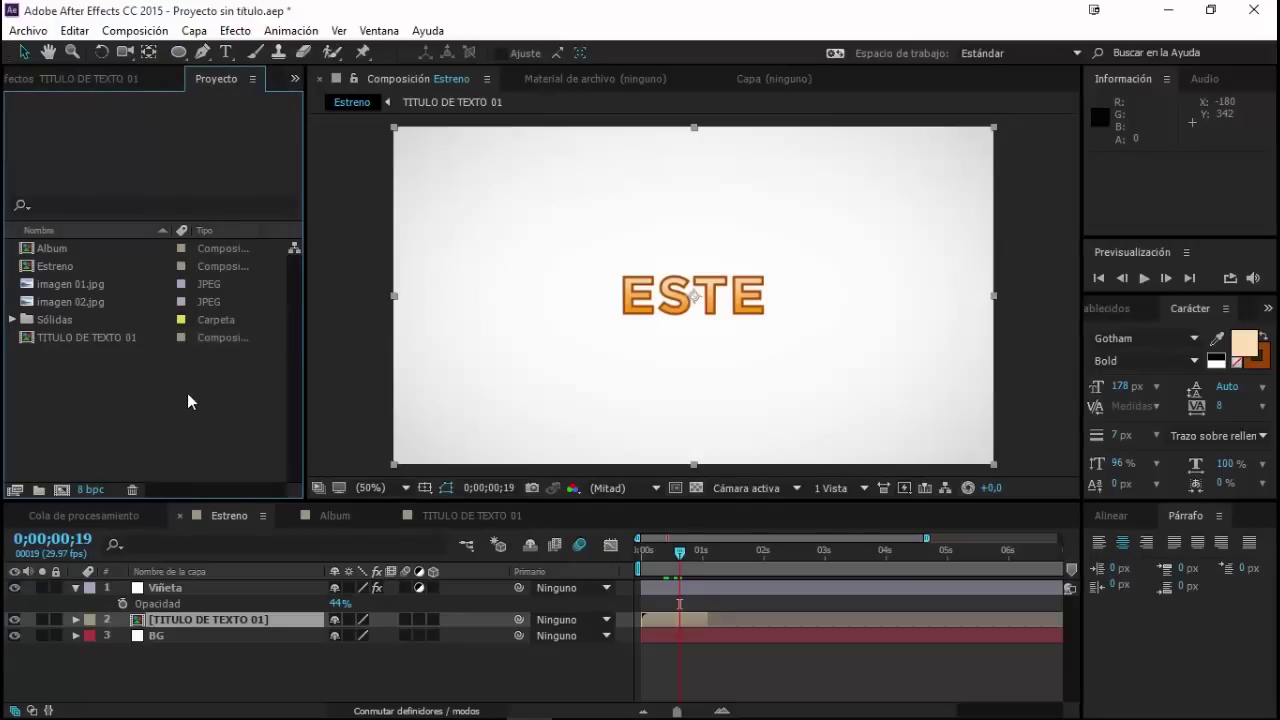
{"action": "left_click", "coordinate": [62, 302]}
{"action": "left_click", "coordinate": [59, 367]}
{"action": "left_click", "coordinate": [41, 341]}
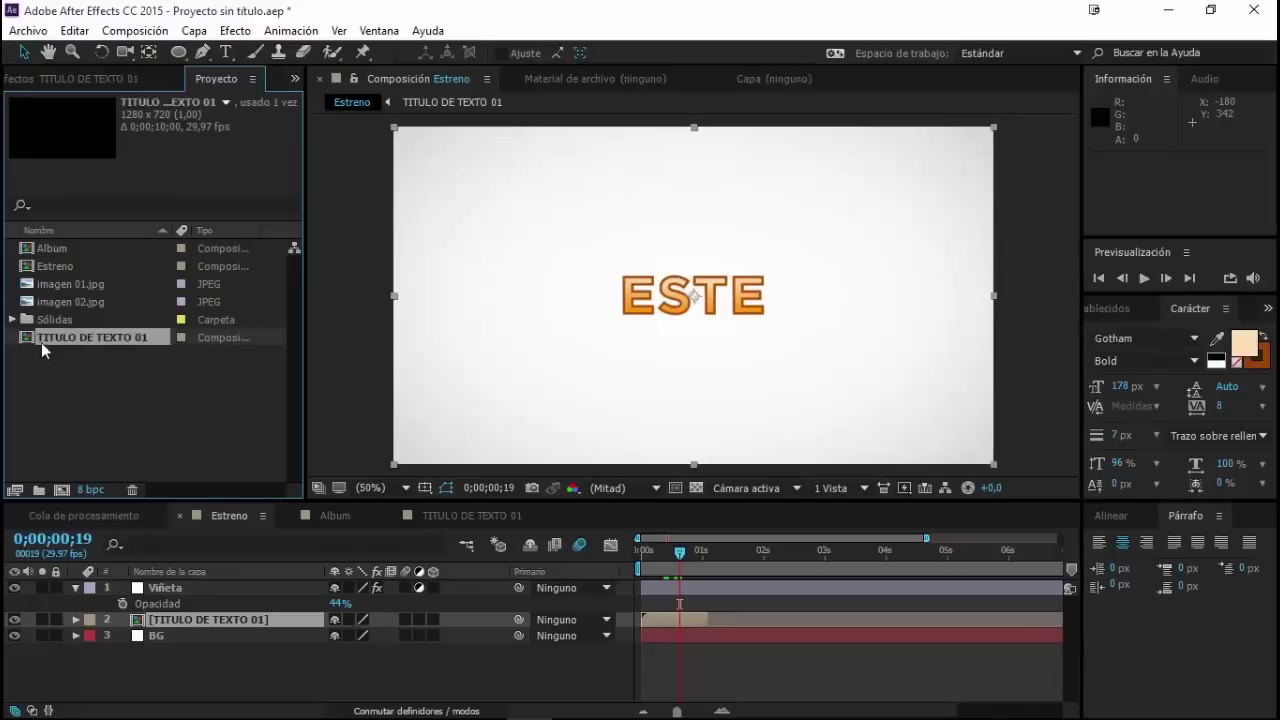
{"action": "left_click", "coordinate": [65, 405]}
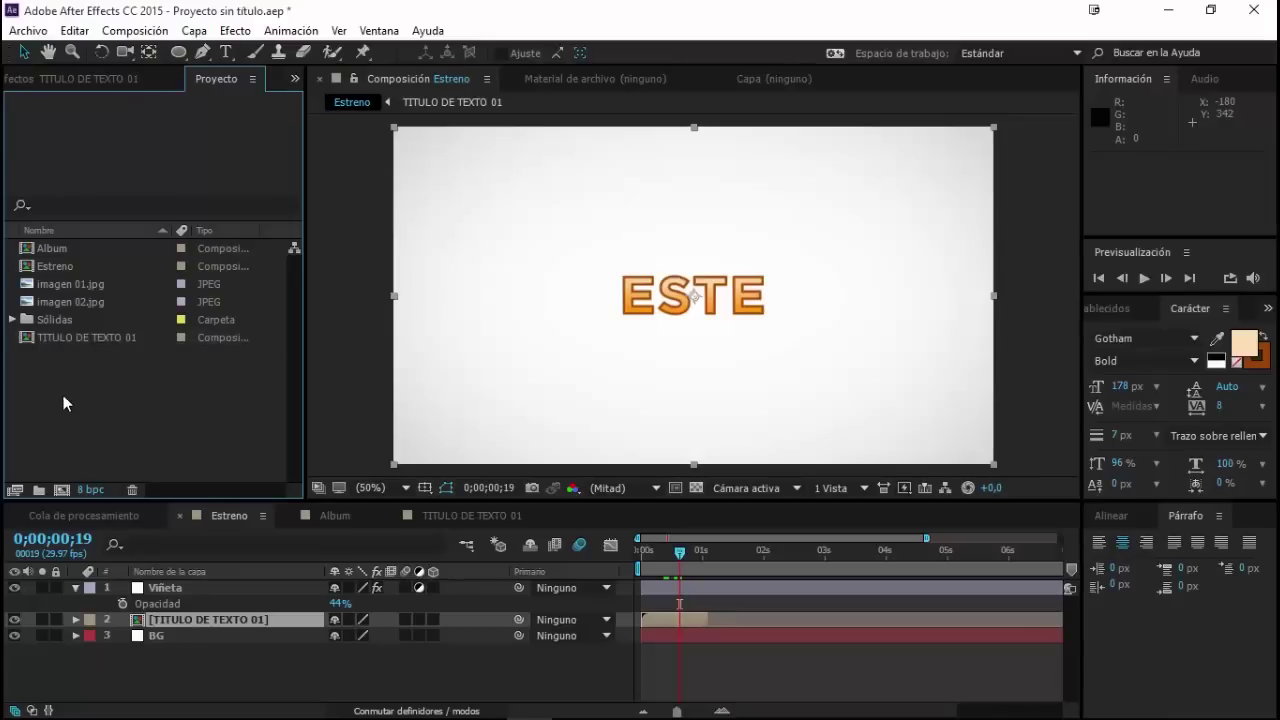
{"action": "left_click", "coordinate": [13, 320]}
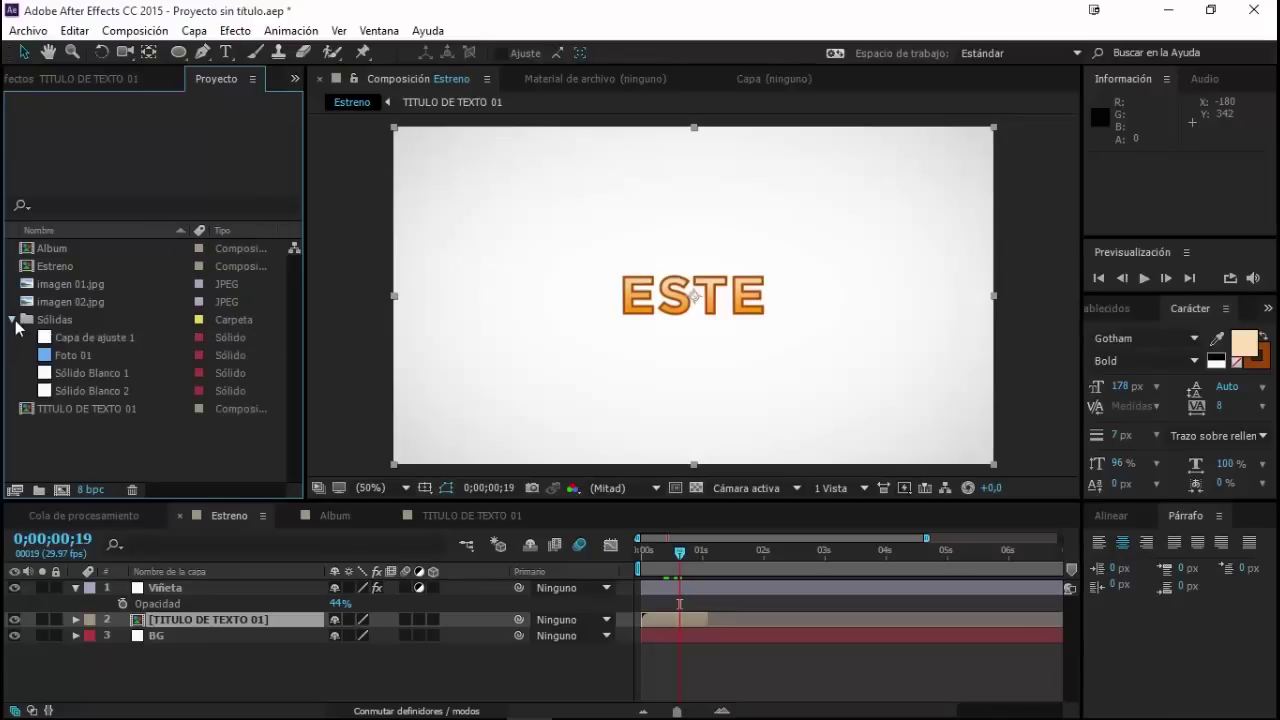
{"action": "left_click", "coordinate": [13, 320]}
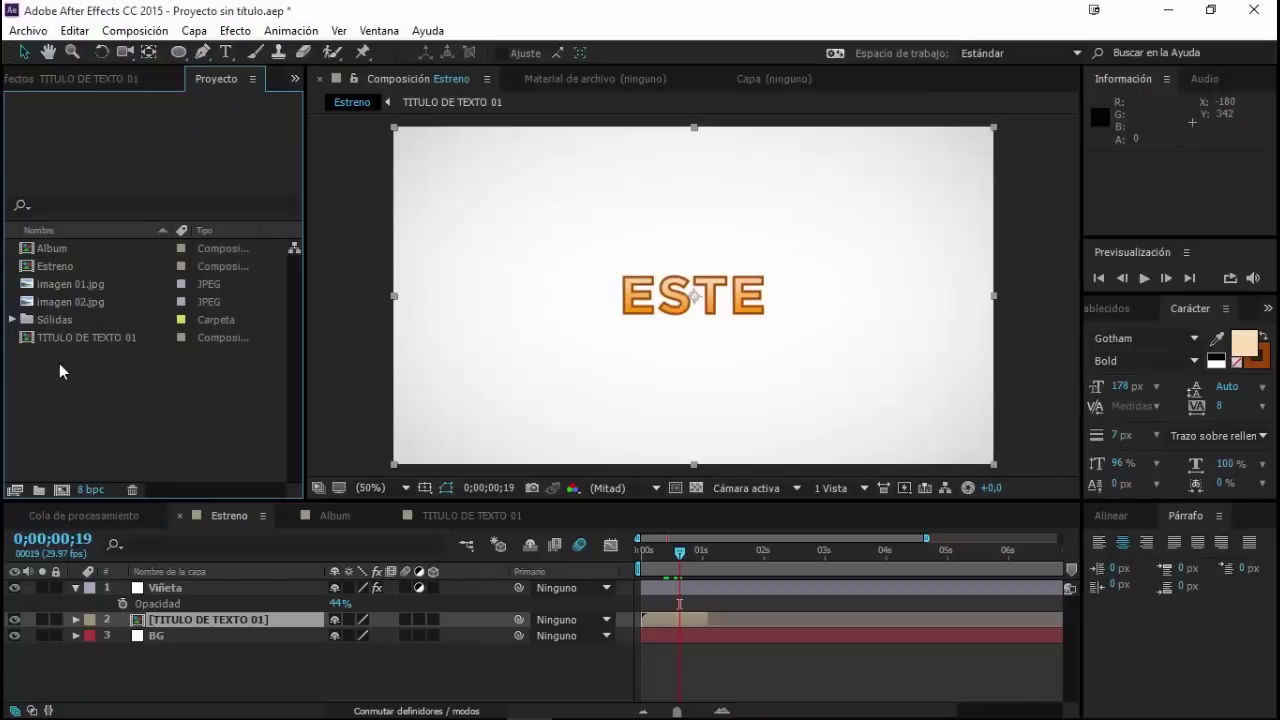
{"action": "left_click", "coordinate": [42, 342]}
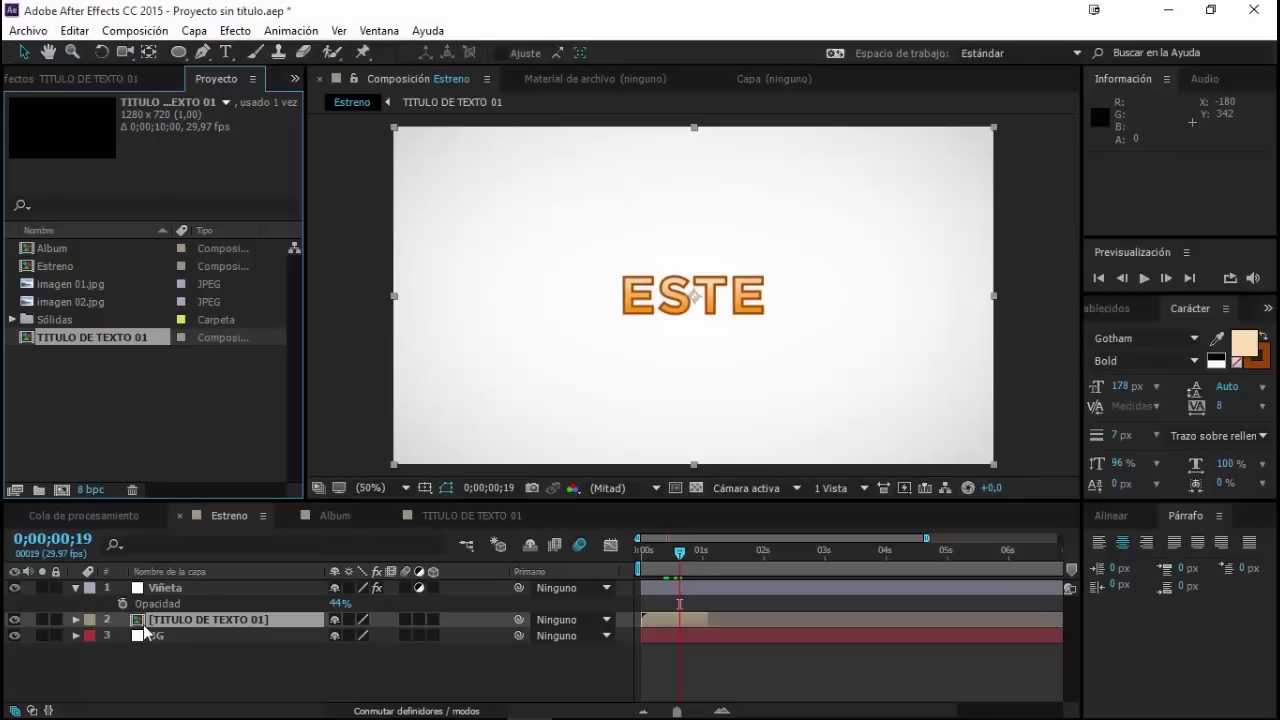
{"action": "left_click", "coordinate": [45, 357]}
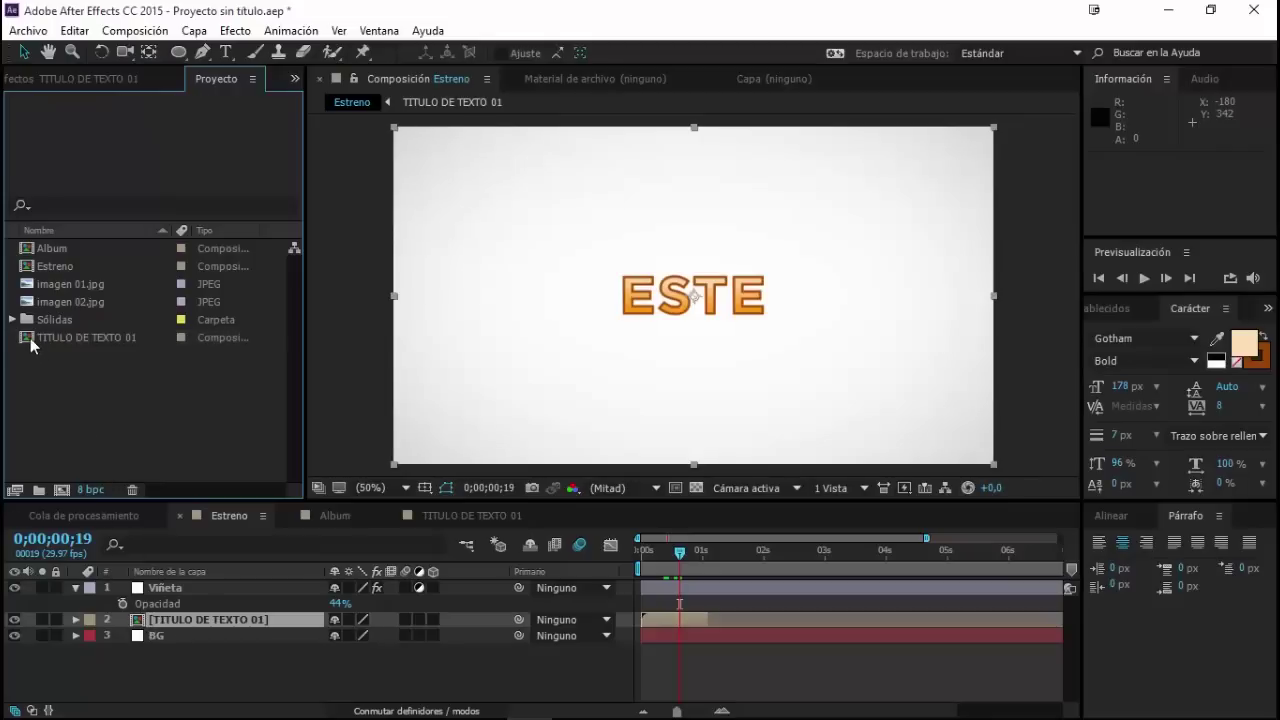
{"action": "left_click", "coordinate": [30, 338]}
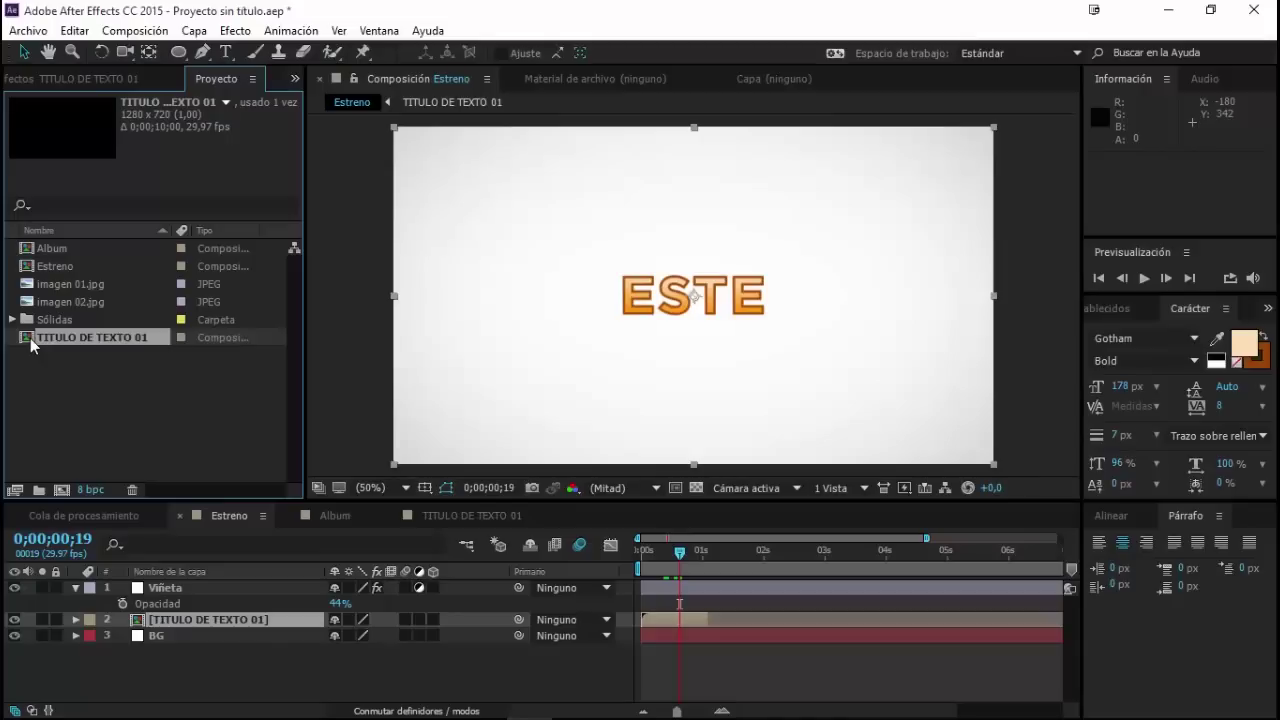
Step: Duplicate TITULO DE TEXTO 01 into TITULO DE TEXTO 02 and begin dragging the copy toward Estreno
{"action": "key", "text": "ctrl+d"}
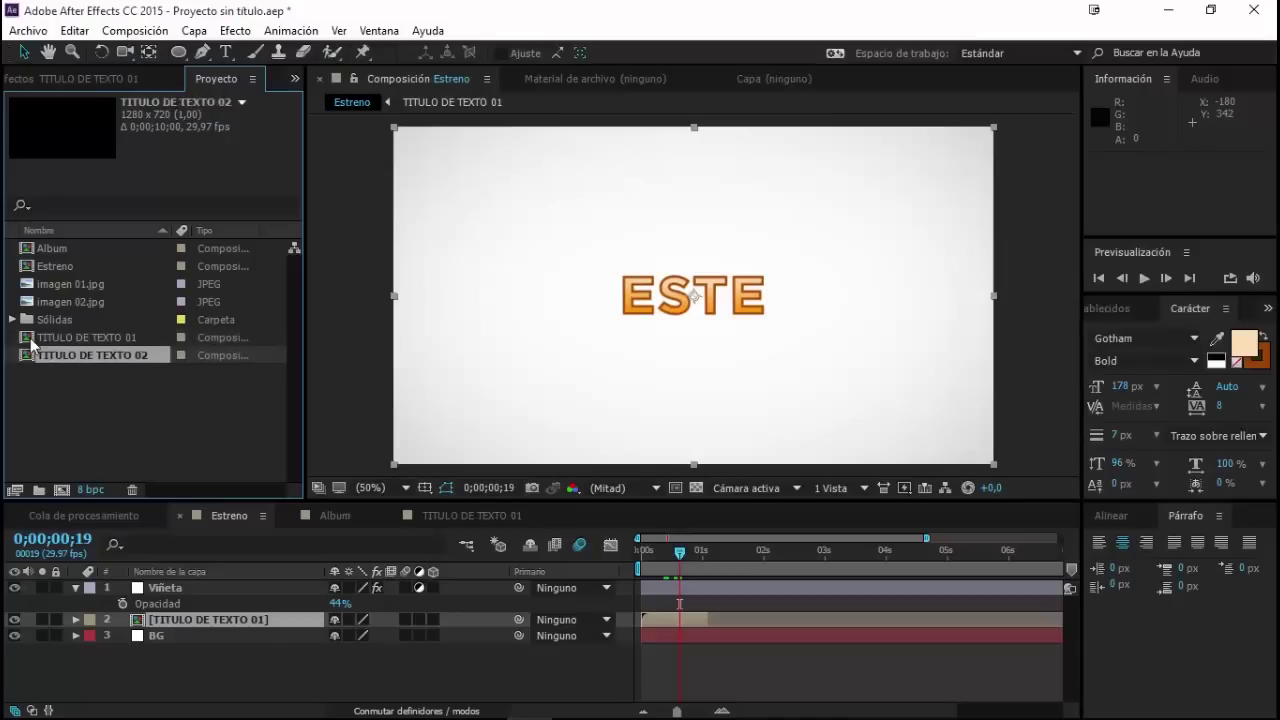
{"action": "left_click", "coordinate": [47, 391]}
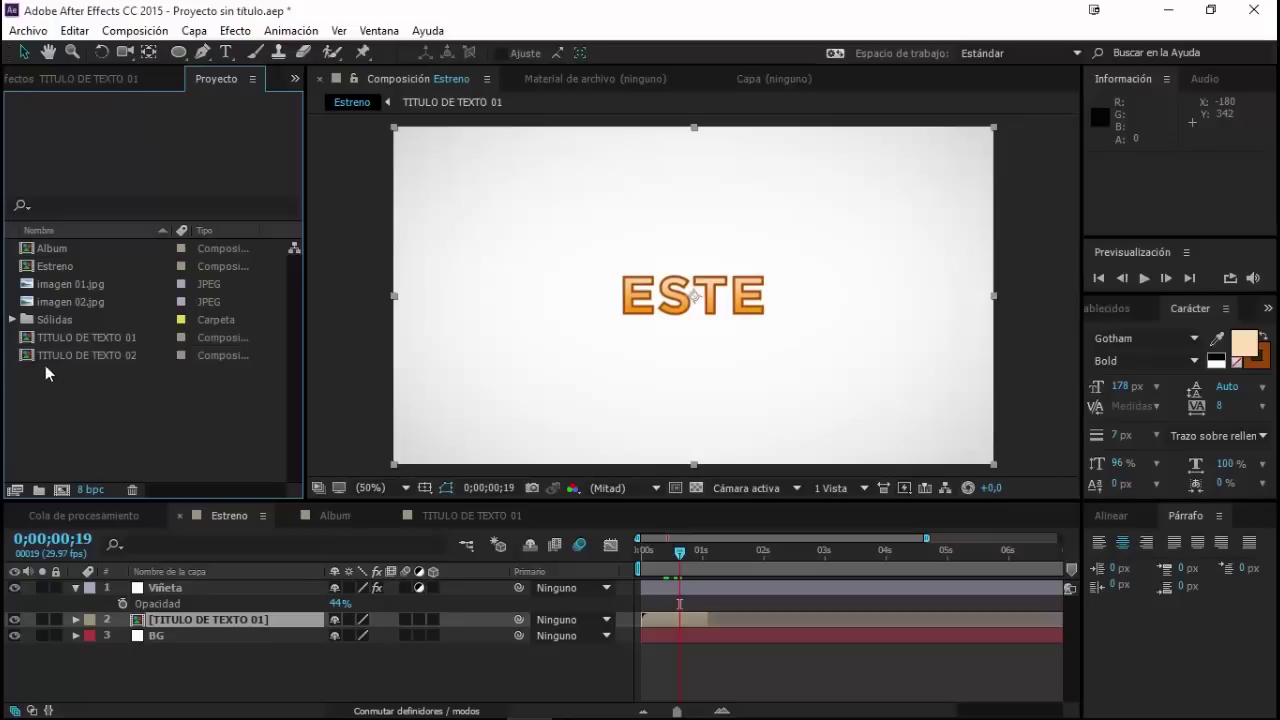
{"action": "left_click", "coordinate": [35, 353]}
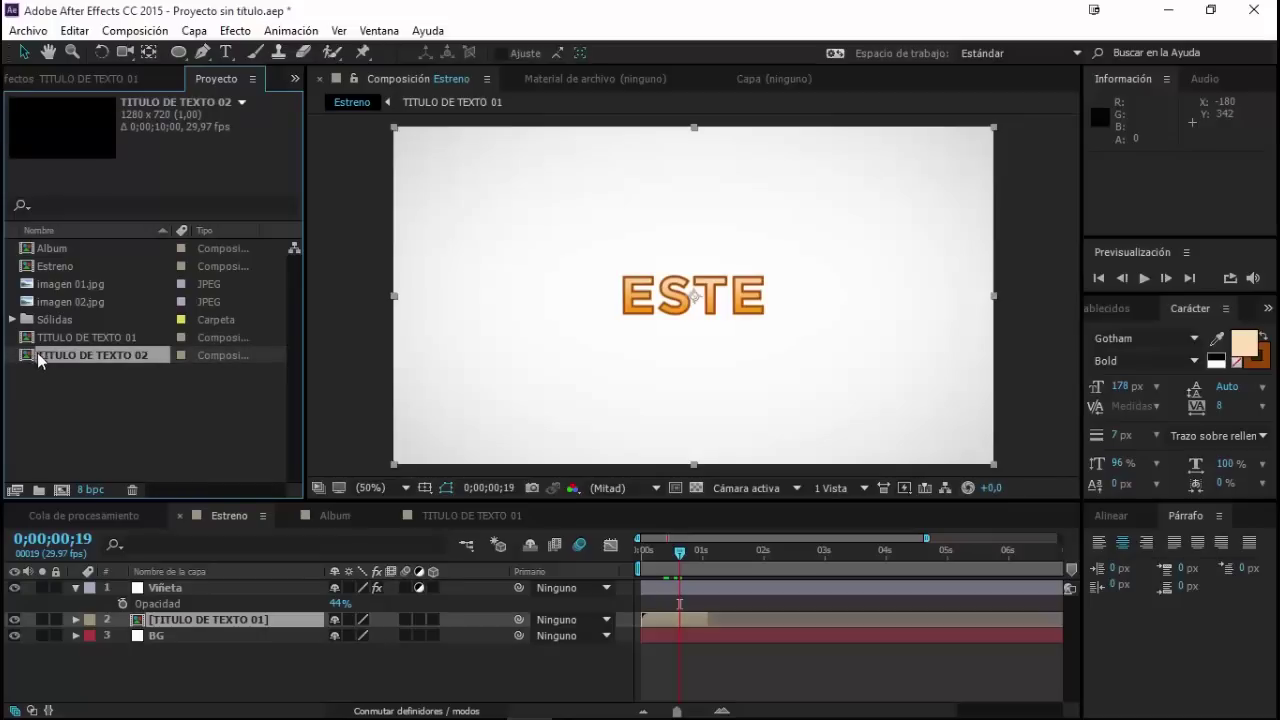
{"action": "left_click", "coordinate": [59, 337]}
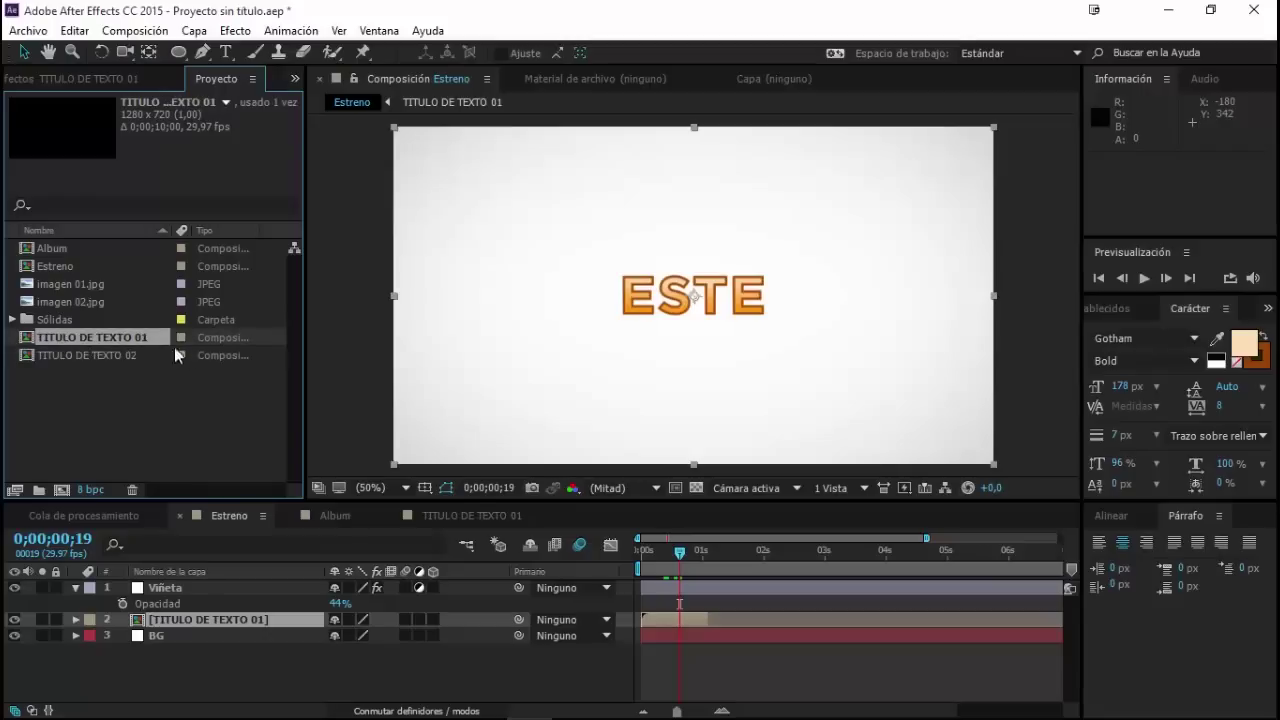
{"action": "left_click", "coordinate": [253, 665]}
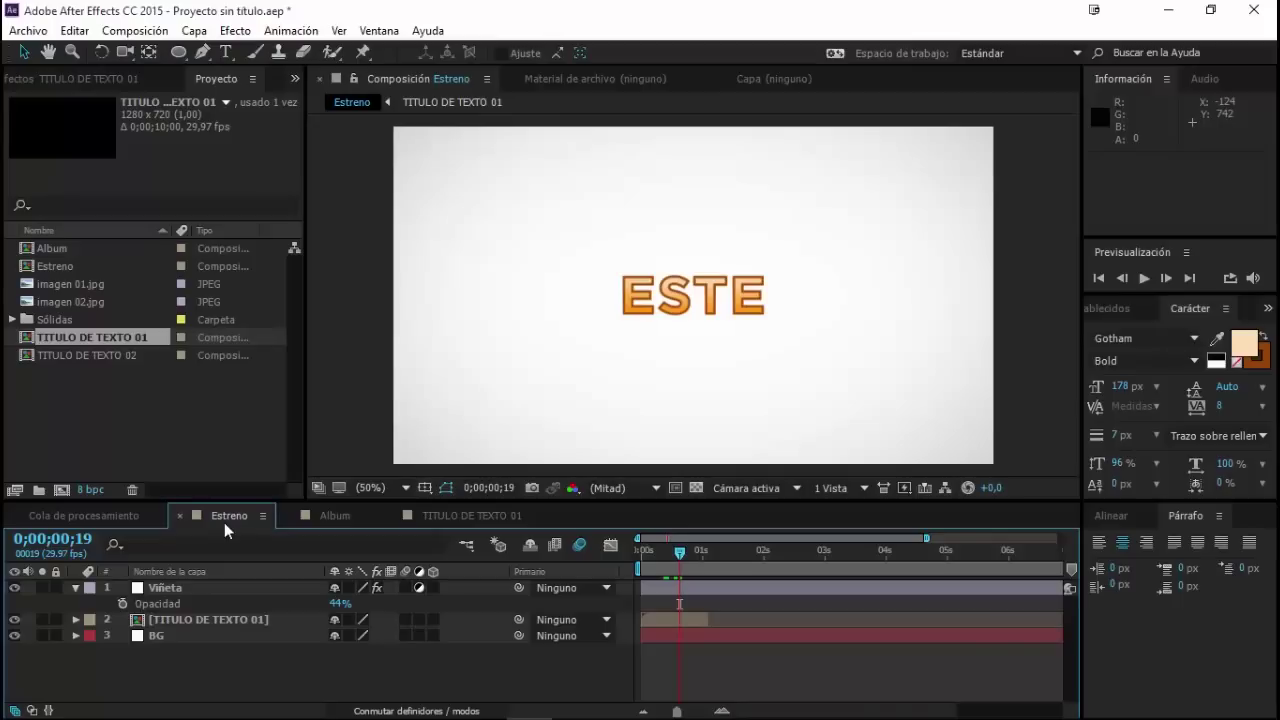
{"action": "left_click", "coordinate": [116, 357]}
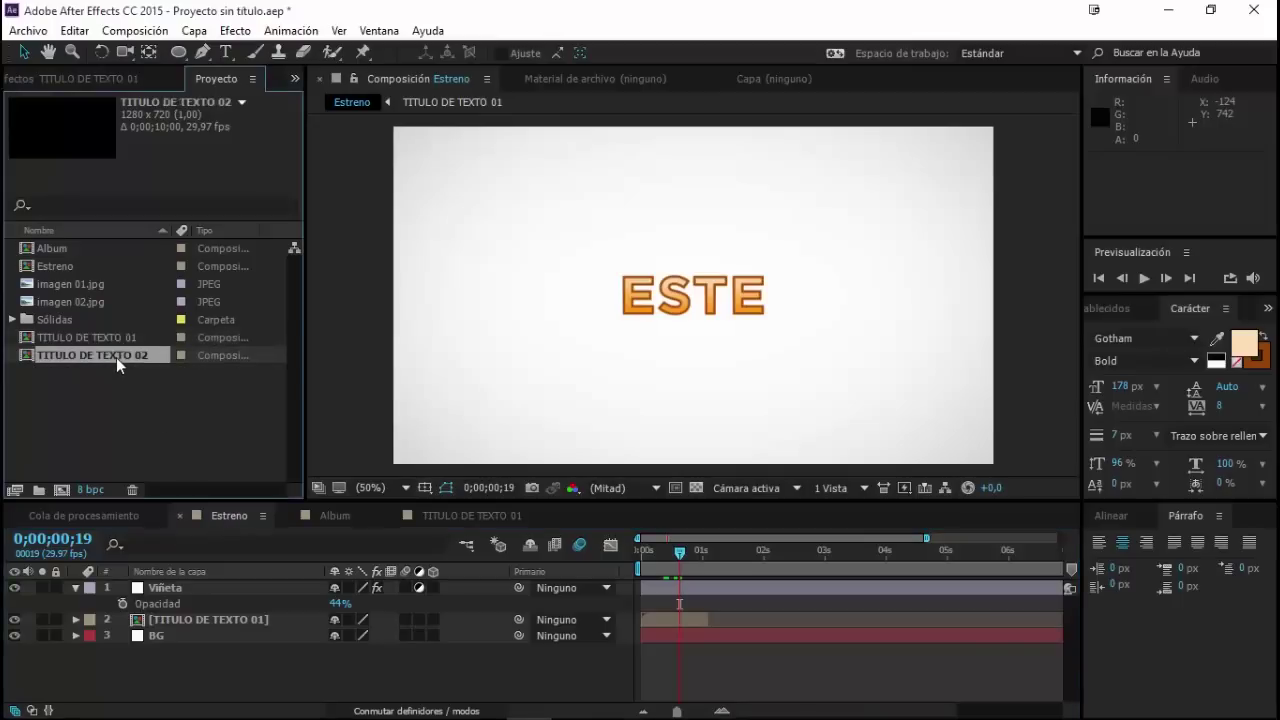
{"action": "left_click", "coordinate": [49, 338]}
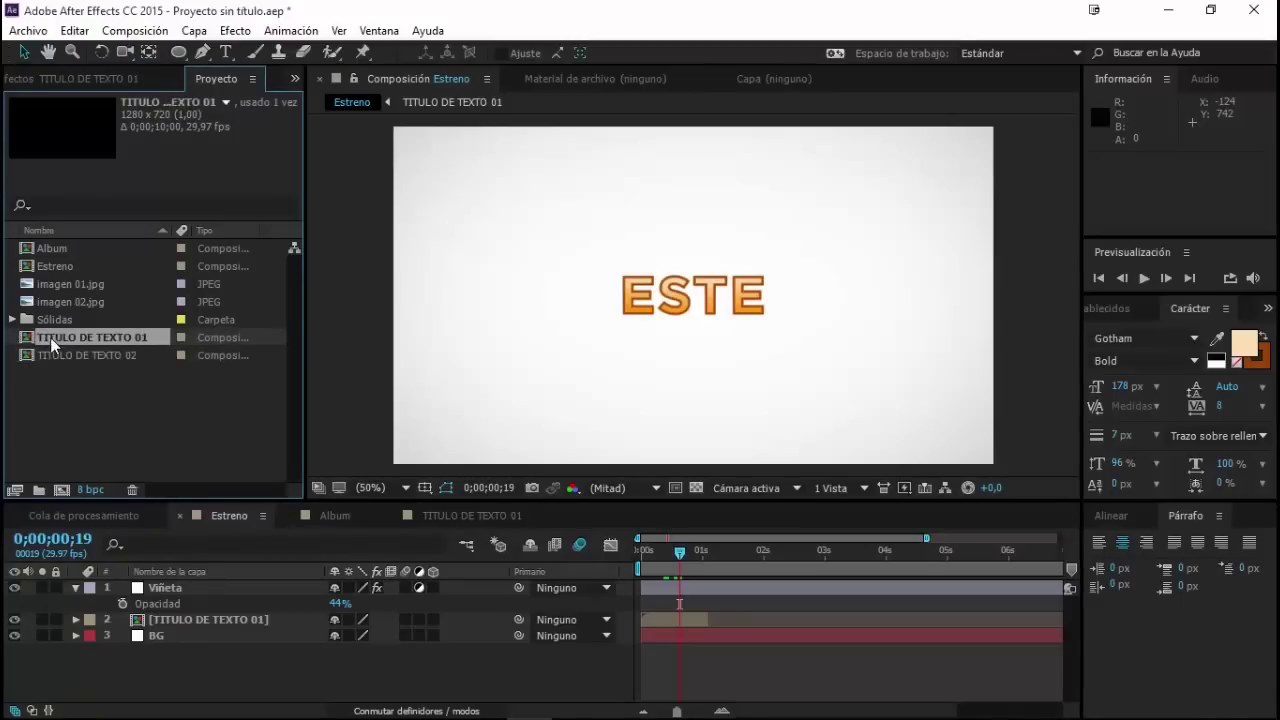
{"action": "left_click", "coordinate": [50, 358]}
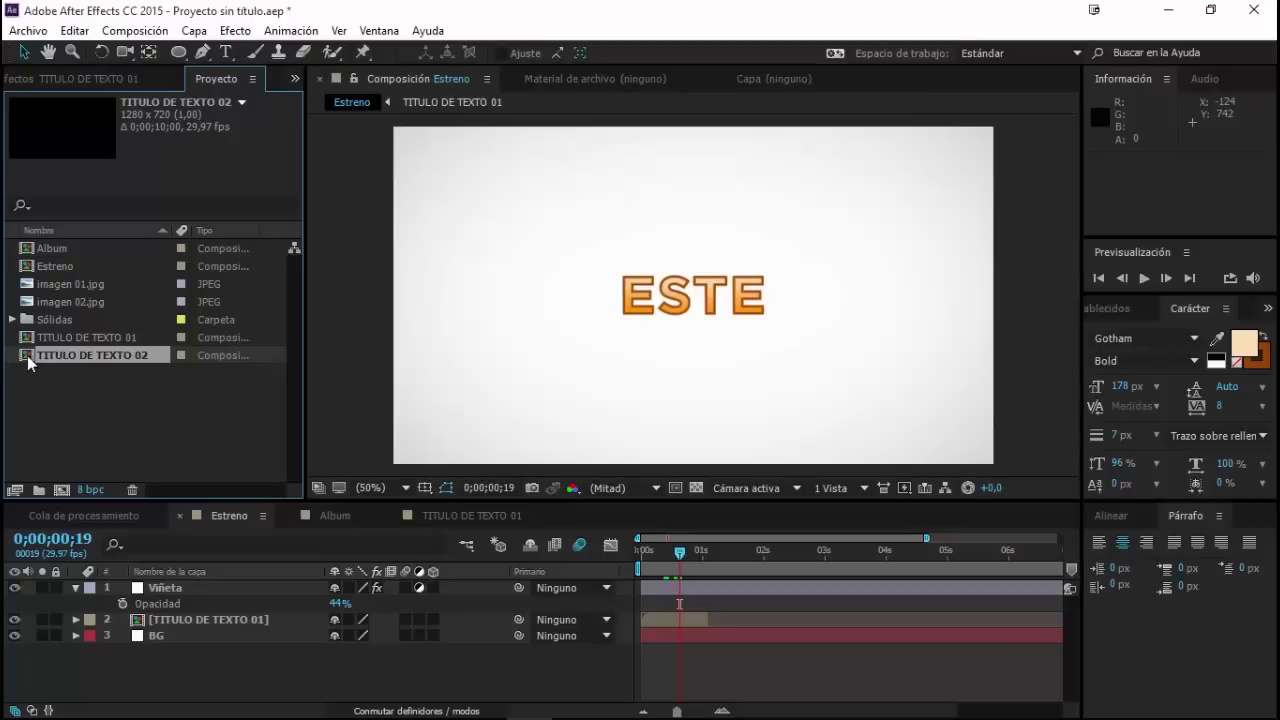
{"action": "mouse_move", "coordinate": [28, 362]}
{"action": "left_mouse_down"}
{"action": "mouse_move", "coordinate": [134, 504]}
{"action": "mouse_move", "coordinate": [204, 518]}
{"action": "mouse_move", "coordinate": [202, 612]}
{"action": "left_mouse_up"}
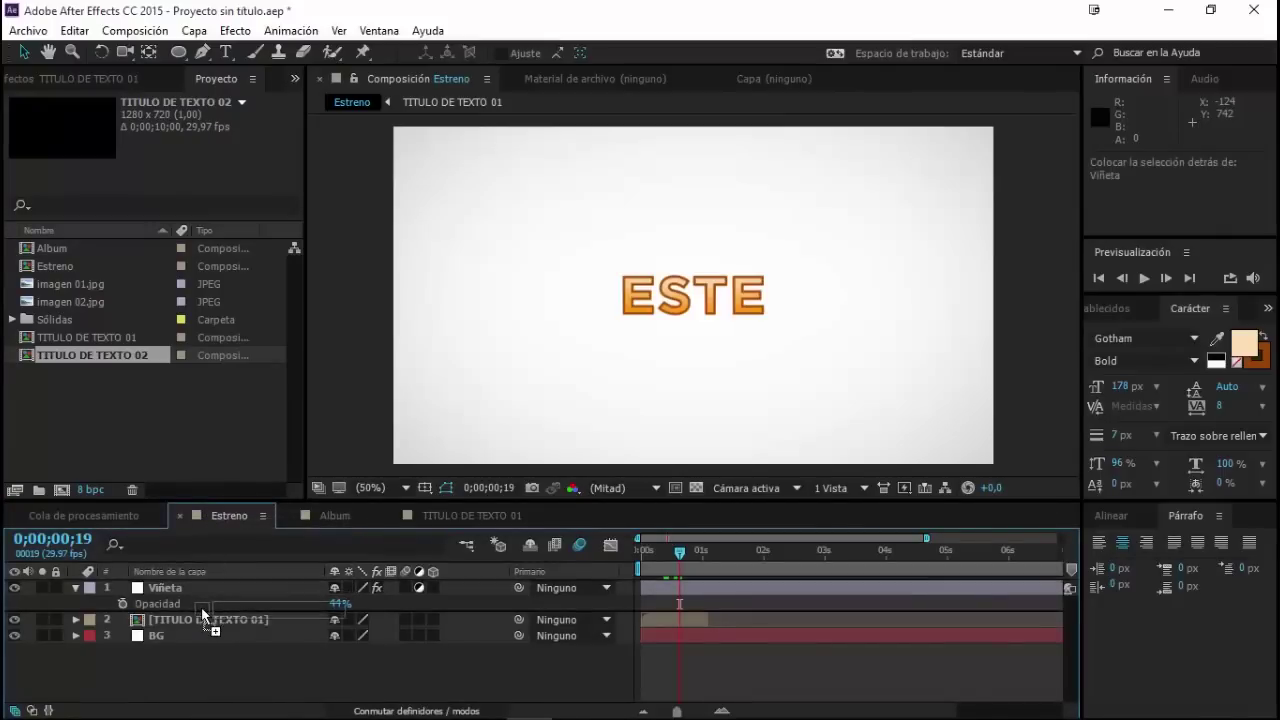
Step: Drop TITULO DE TEXTO 02 below Viñeta, start it at 0;00;01;03, and preview the handoff
{"action": "left_click_drag", "start_coordinate": [201, 607], "coordinate": [202, 612]}
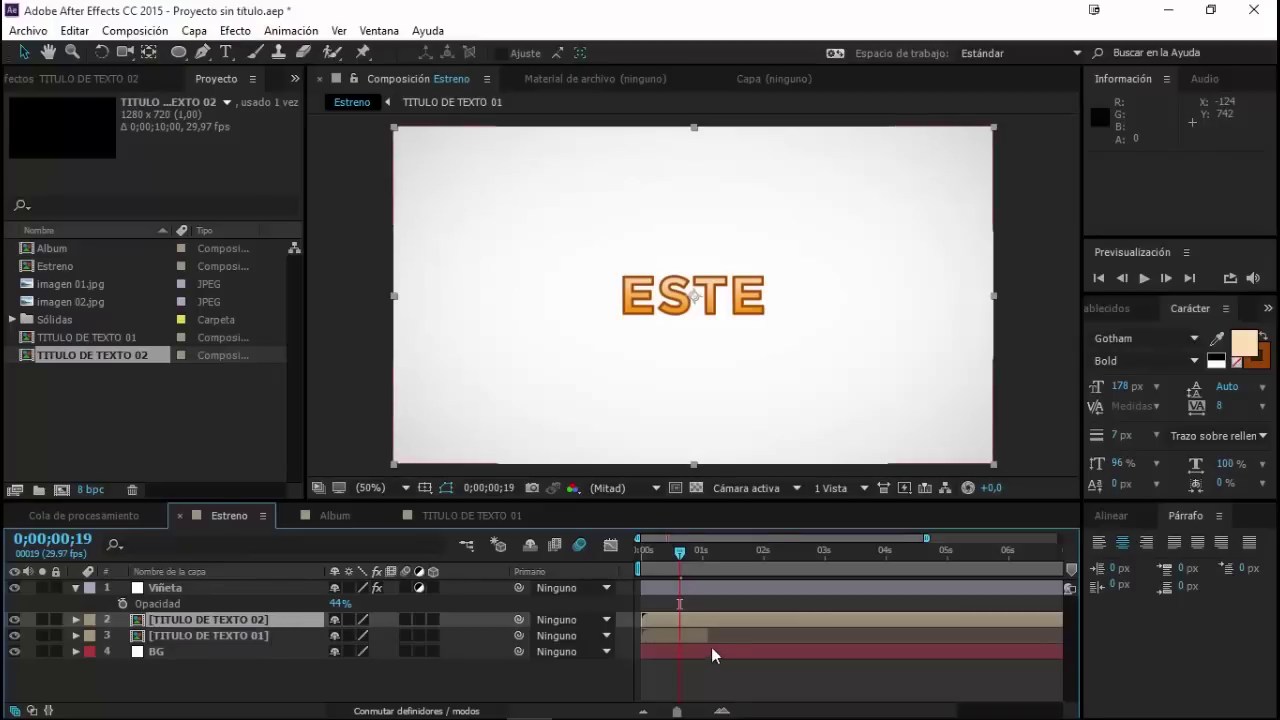
{"action": "left_click_drag", "start_coordinate": [691, 620], "coordinate": [758, 622]}
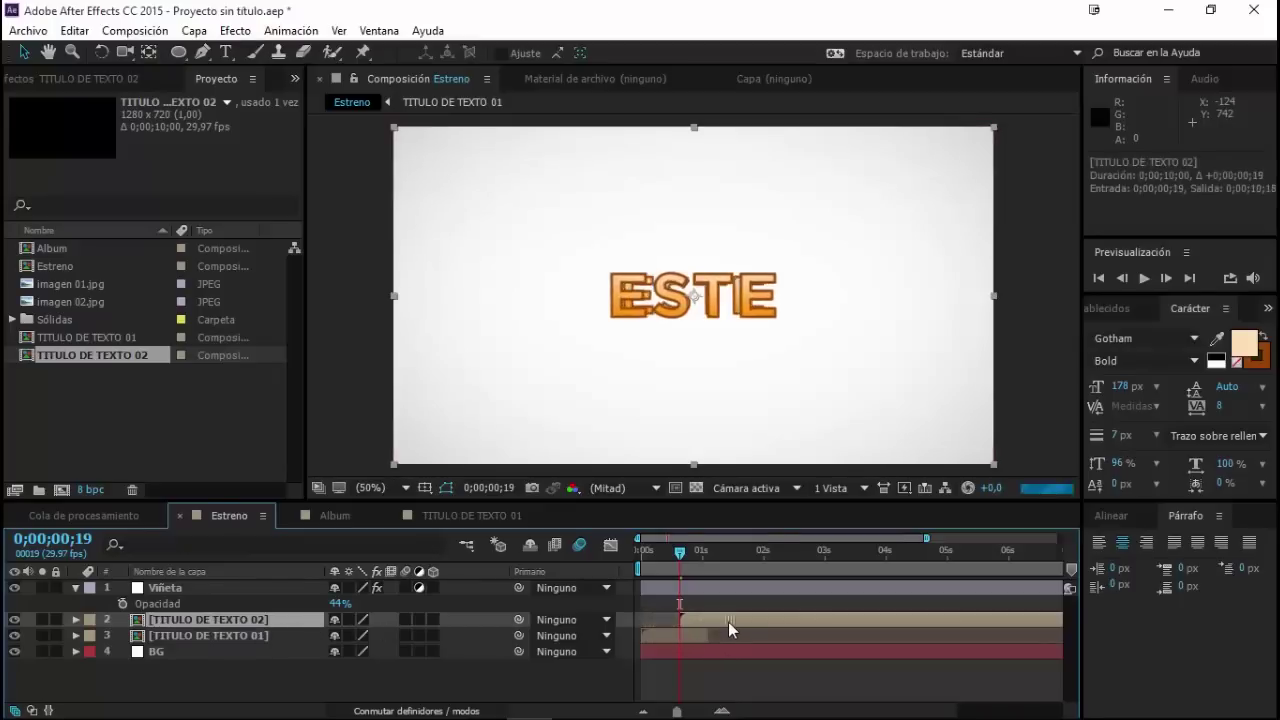
{"action": "left_click", "coordinate": [699, 638]}
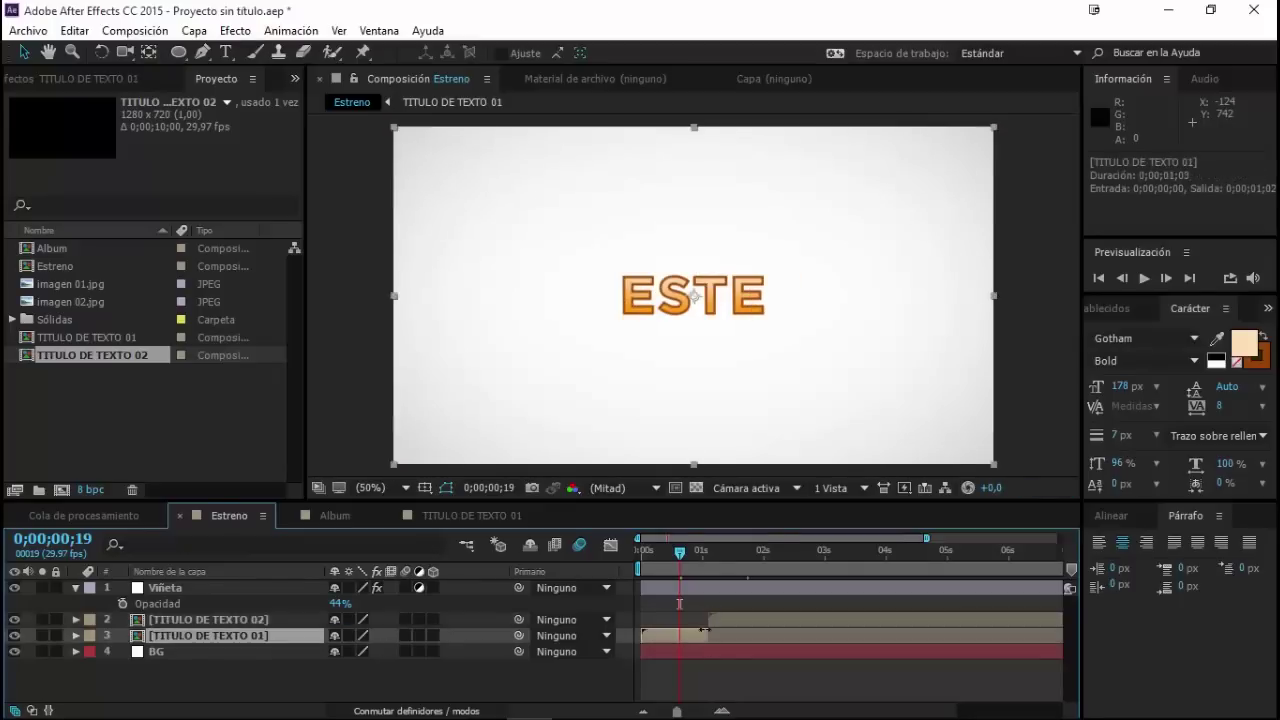
{"action": "mouse_move", "coordinate": [679, 562]}
{"action": "left_mouse_down"}
{"action": "mouse_move", "coordinate": [727, 572]}
{"action": "mouse_move", "coordinate": [706, 571]}
{"action": "left_mouse_up"}
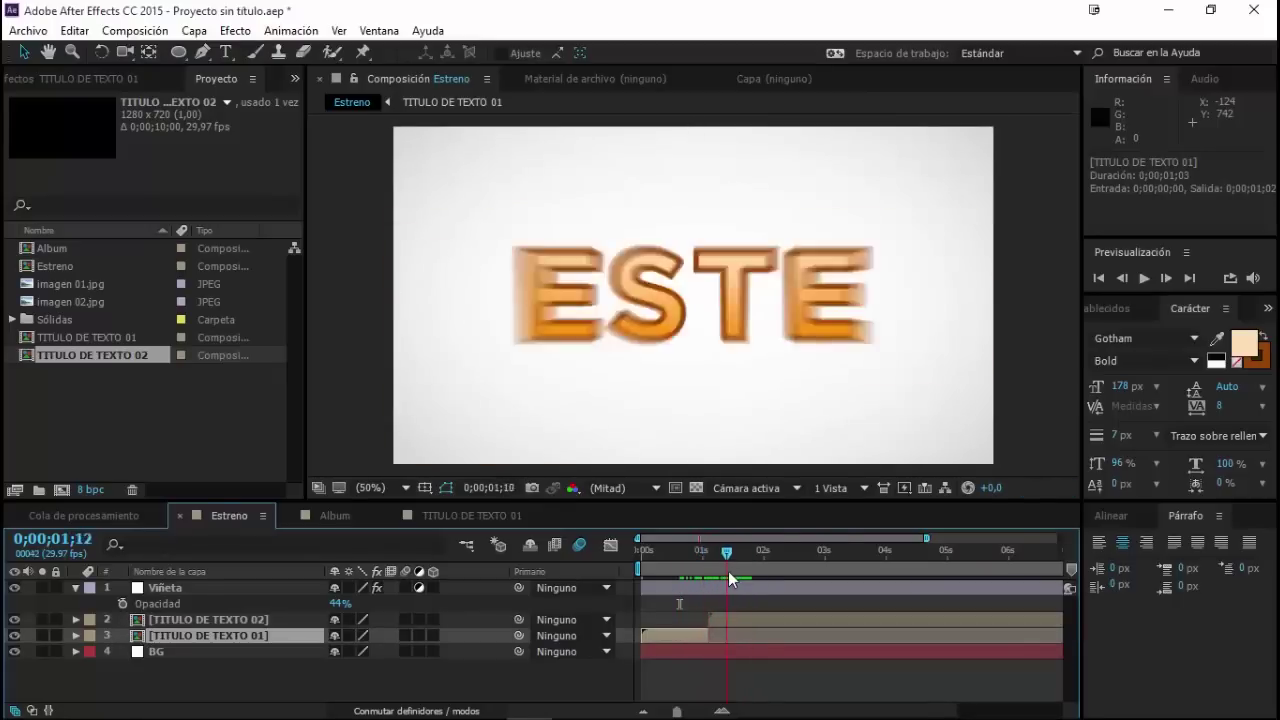
{"action": "left_click_drag", "start_coordinate": [706, 571], "coordinate": [734, 571]}
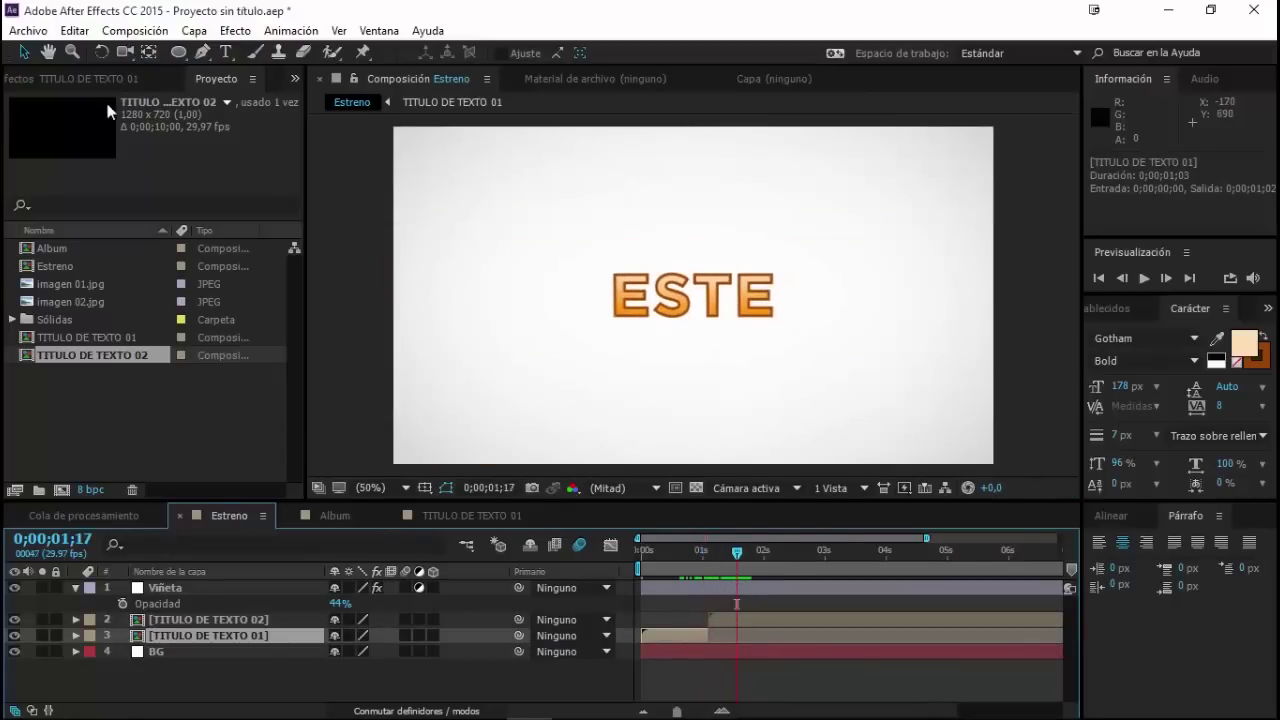
{"action": "left_click", "coordinate": [173, 621]}
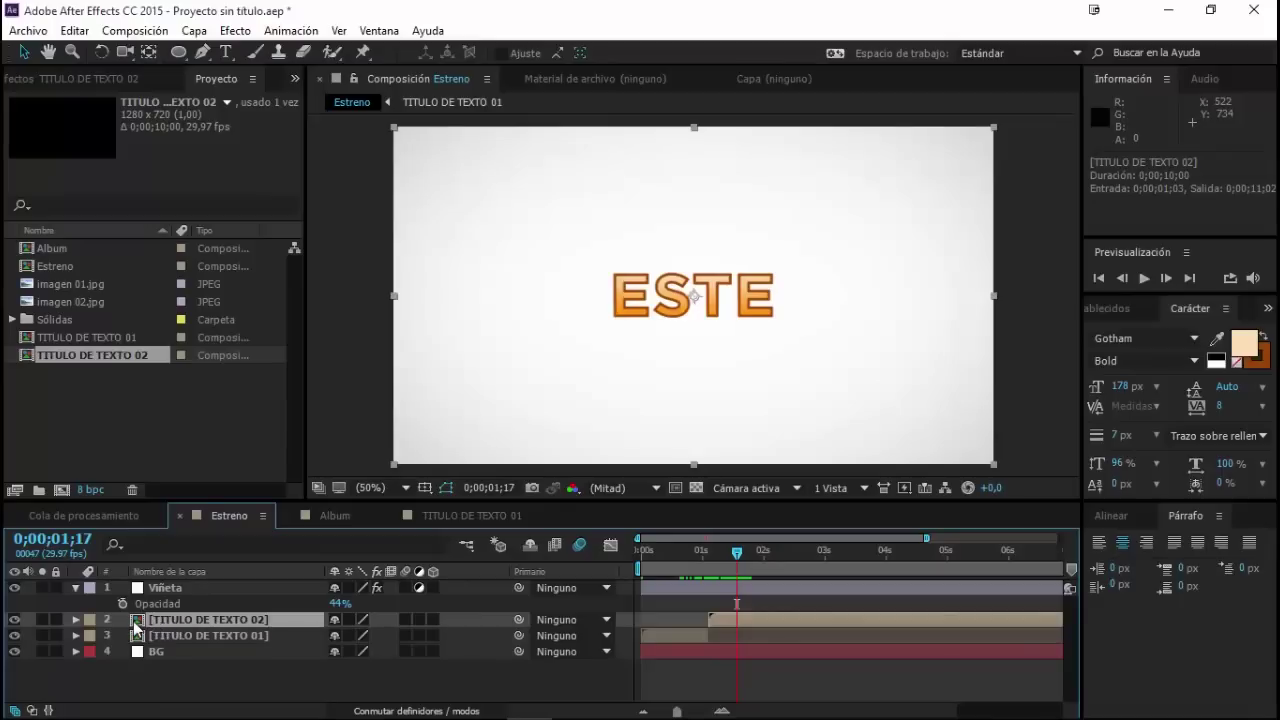
Step: Open TITULO DE TEXTO 02 and rewrite its ESTE title as PRÓXIMO, fixing the mistyped accent
{"action": "double_click", "coordinate": [137, 625]}
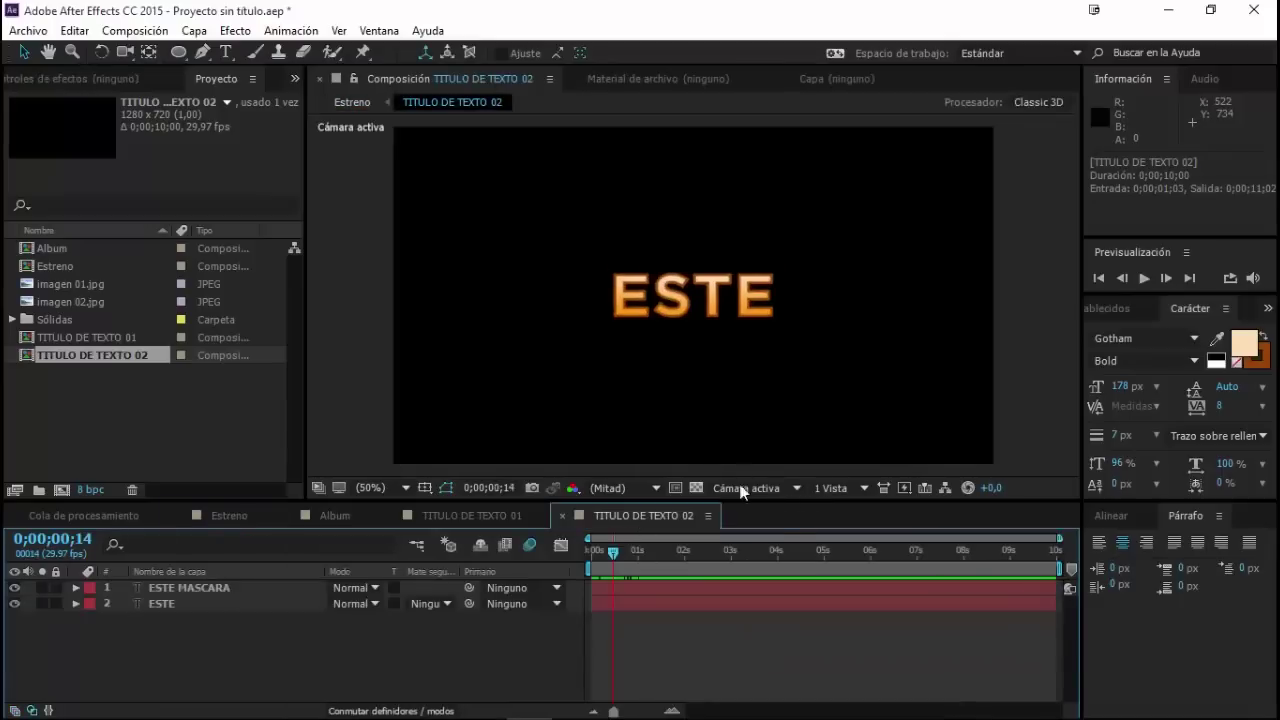
{"action": "left_click", "coordinate": [180, 604]}
{"action": "double_click", "coordinate": [167, 603]}
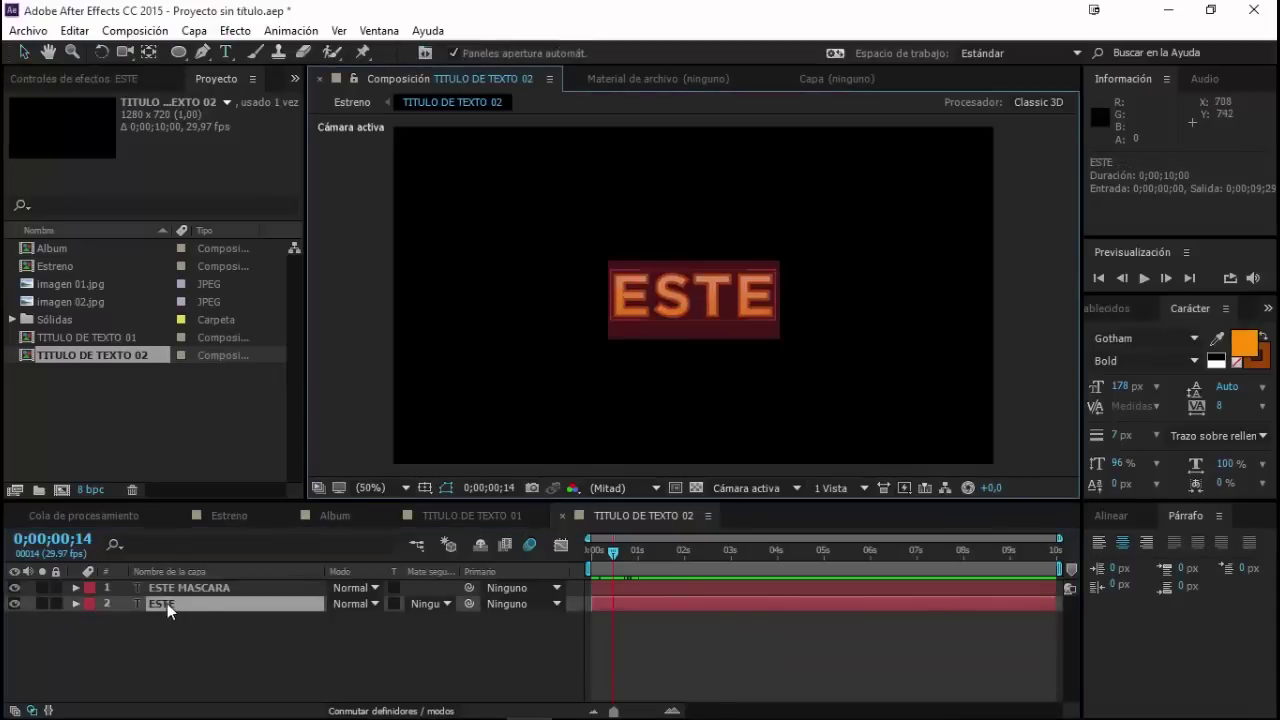
{"action": "type", "text": "PR´Ç"}
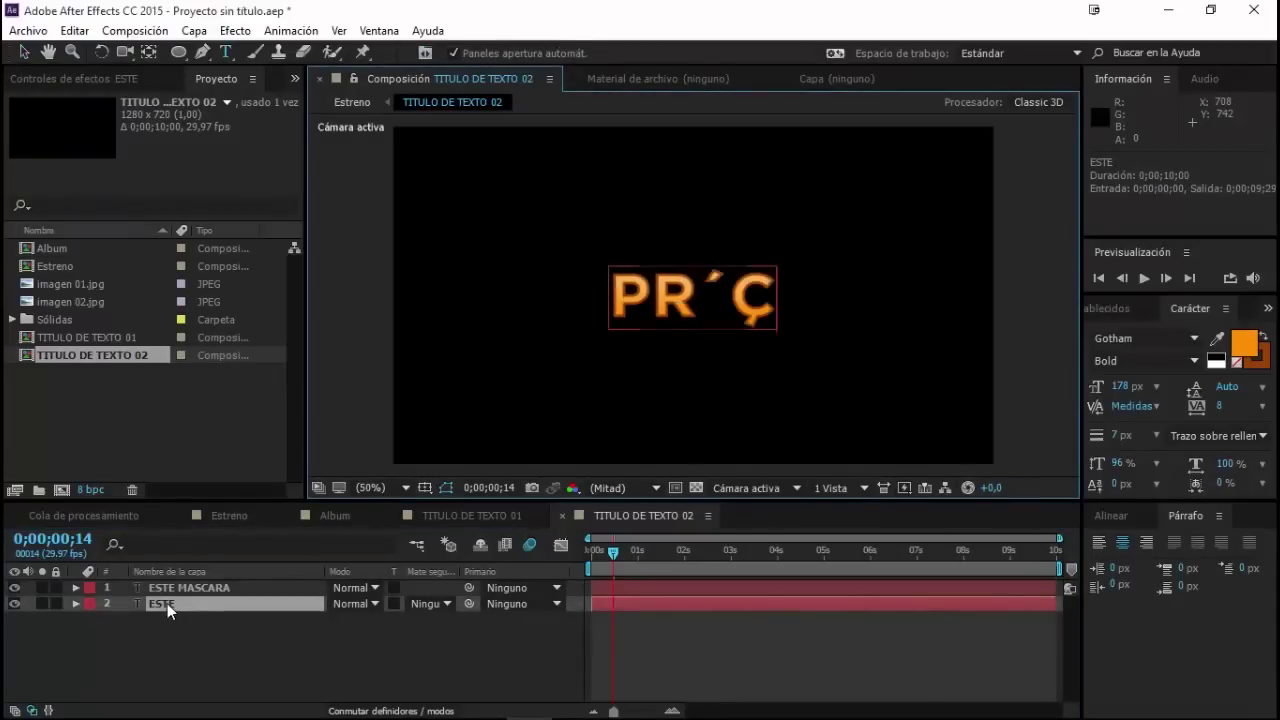
{"action": "key", "text": "BackSpace"}
{"action": "key", "text": "BackSpace"}
{"action": "type", "text": "ÓXIMO"}
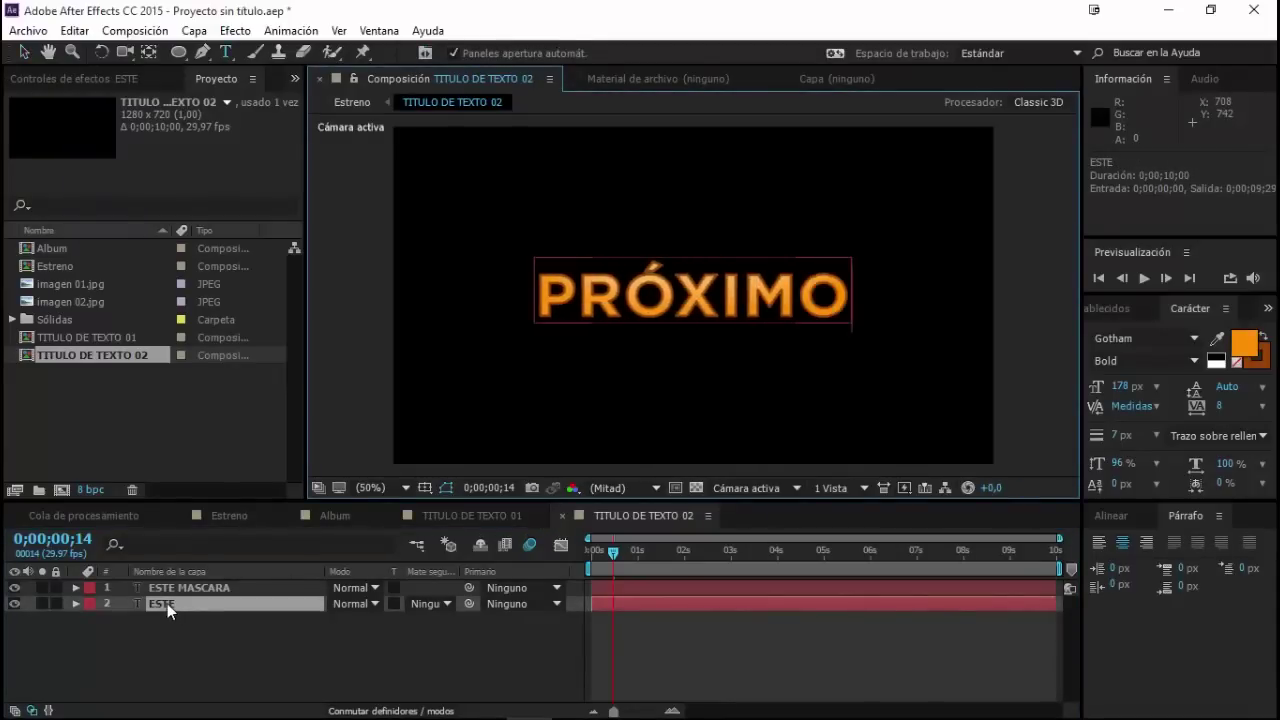
{"action": "left_click", "coordinate": [24, 52]}
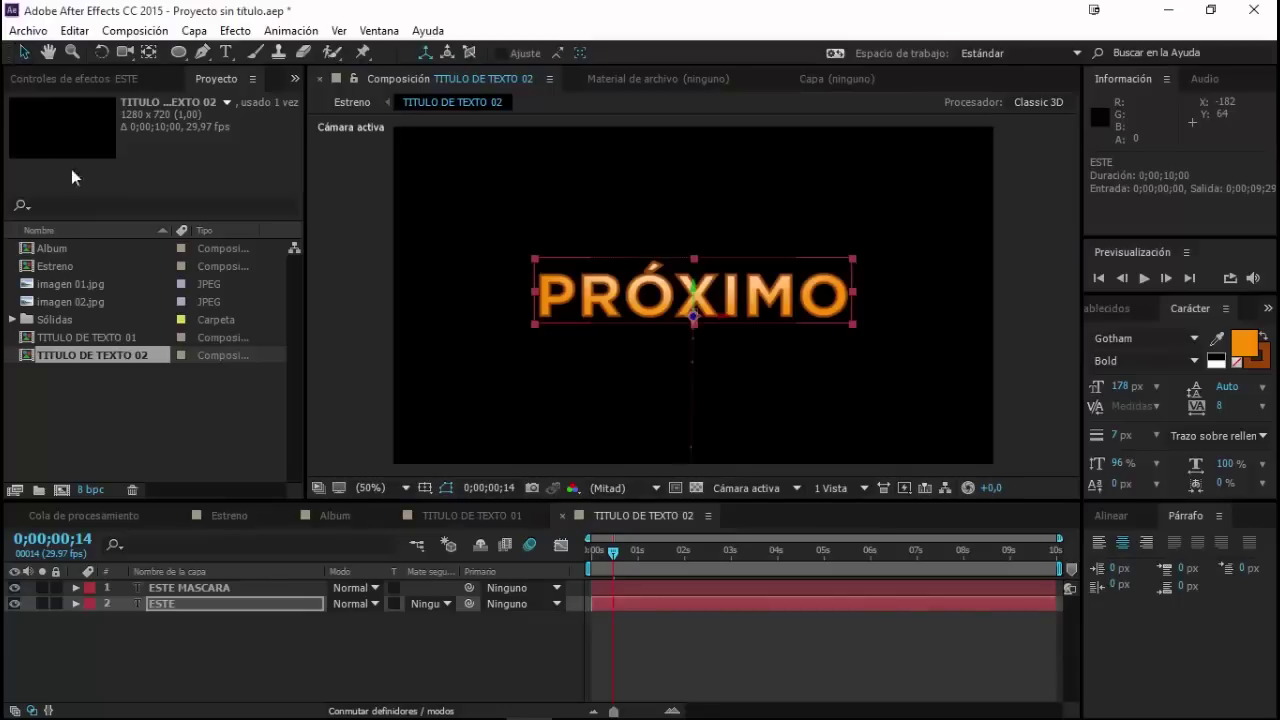
{"action": "left_click", "coordinate": [361, 104]}
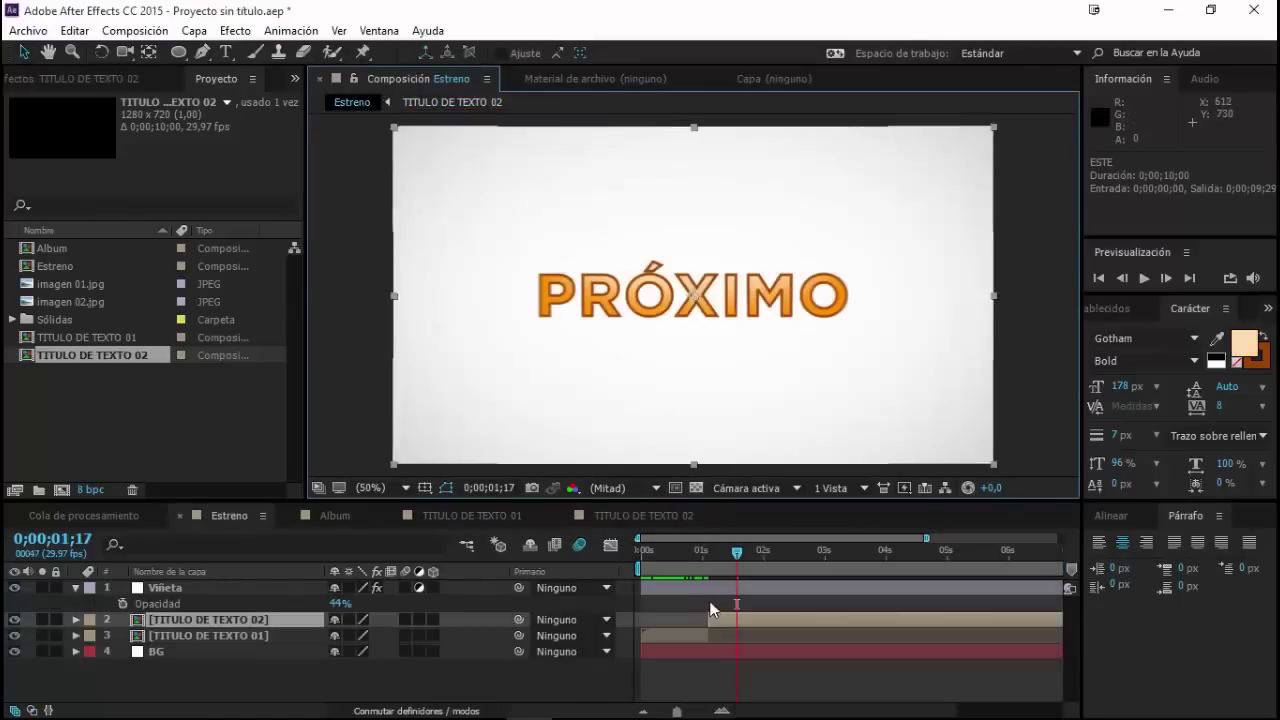
Step: Scrub Estreno back and forth across the ESTE-to-PRÓXIMO handoff around one second
{"action": "mouse_move", "coordinate": [740, 560]}
{"action": "left_mouse_down"}
{"action": "mouse_move", "coordinate": [645, 563]}
{"action": "mouse_move", "coordinate": [688, 565]}
{"action": "left_mouse_up"}
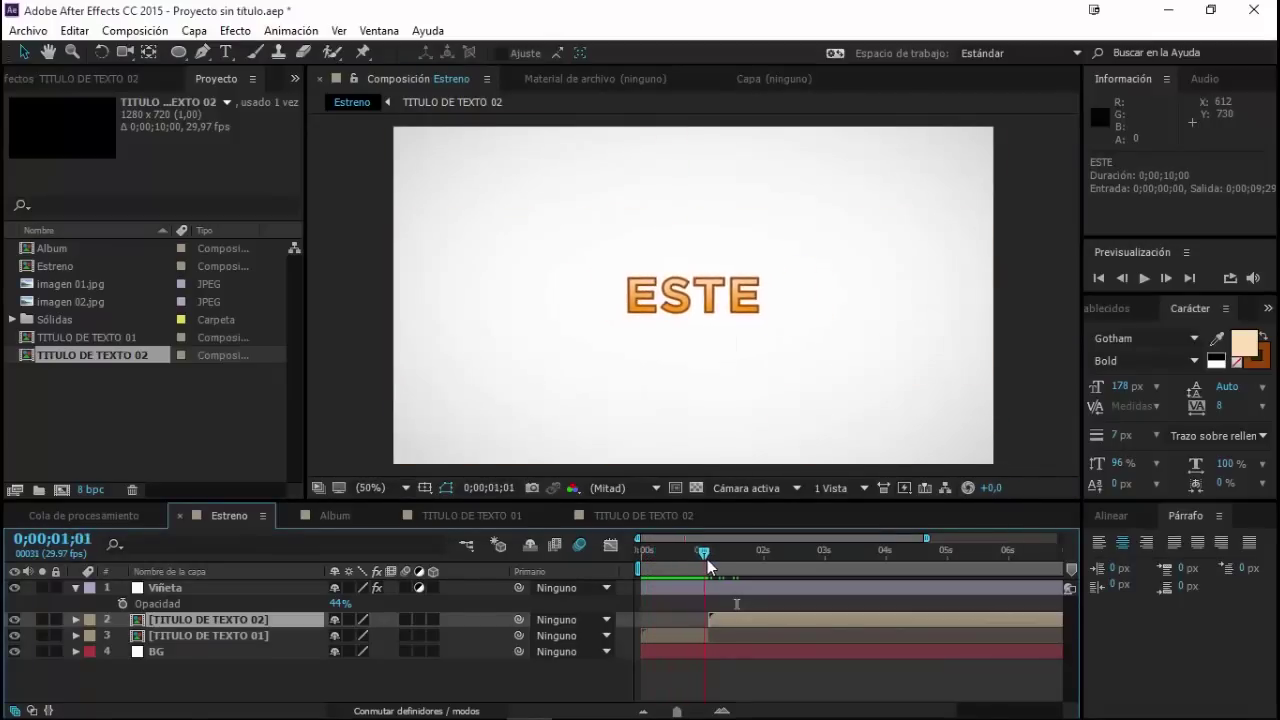
{"action": "left_click_drag", "start_coordinate": [687, 559], "coordinate": [734, 564]}
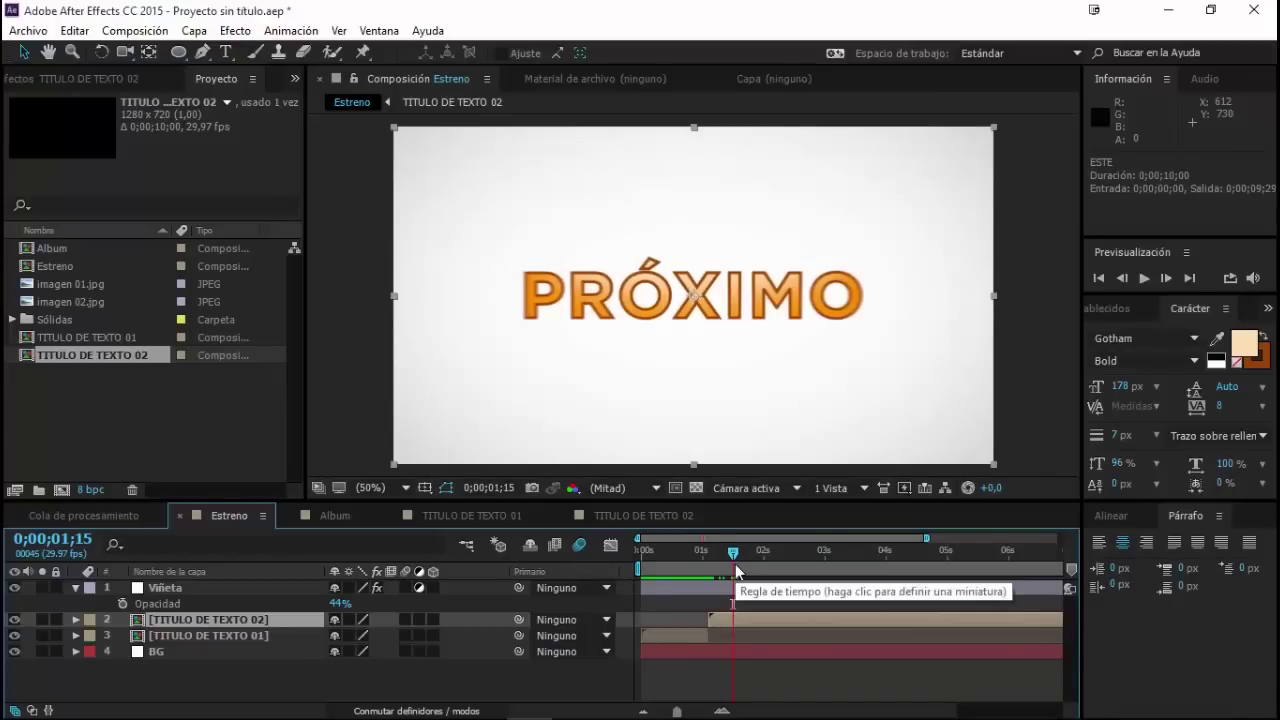
{"action": "mouse_move", "coordinate": [735, 551]}
{"action": "left_mouse_down"}
{"action": "mouse_move", "coordinate": [710, 558]}
{"action": "mouse_move", "coordinate": [771, 565]}
{"action": "left_mouse_up"}
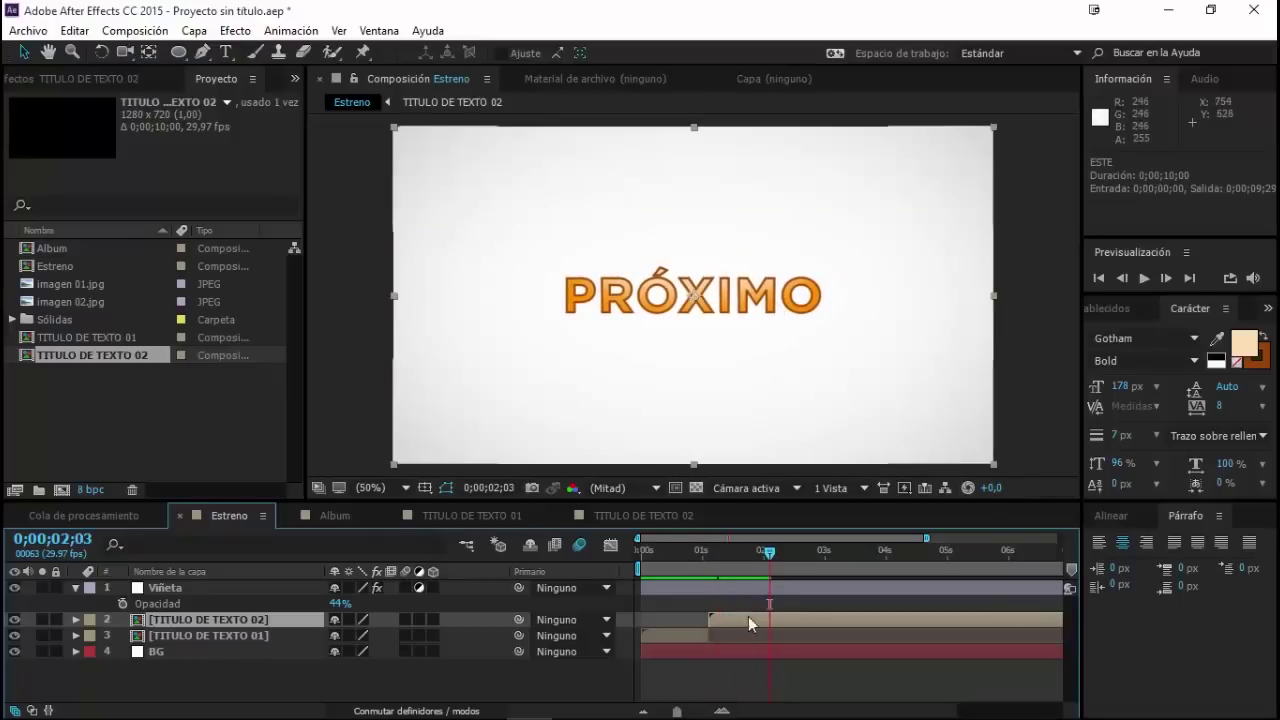
{"action": "left_click", "coordinate": [612, 520]}
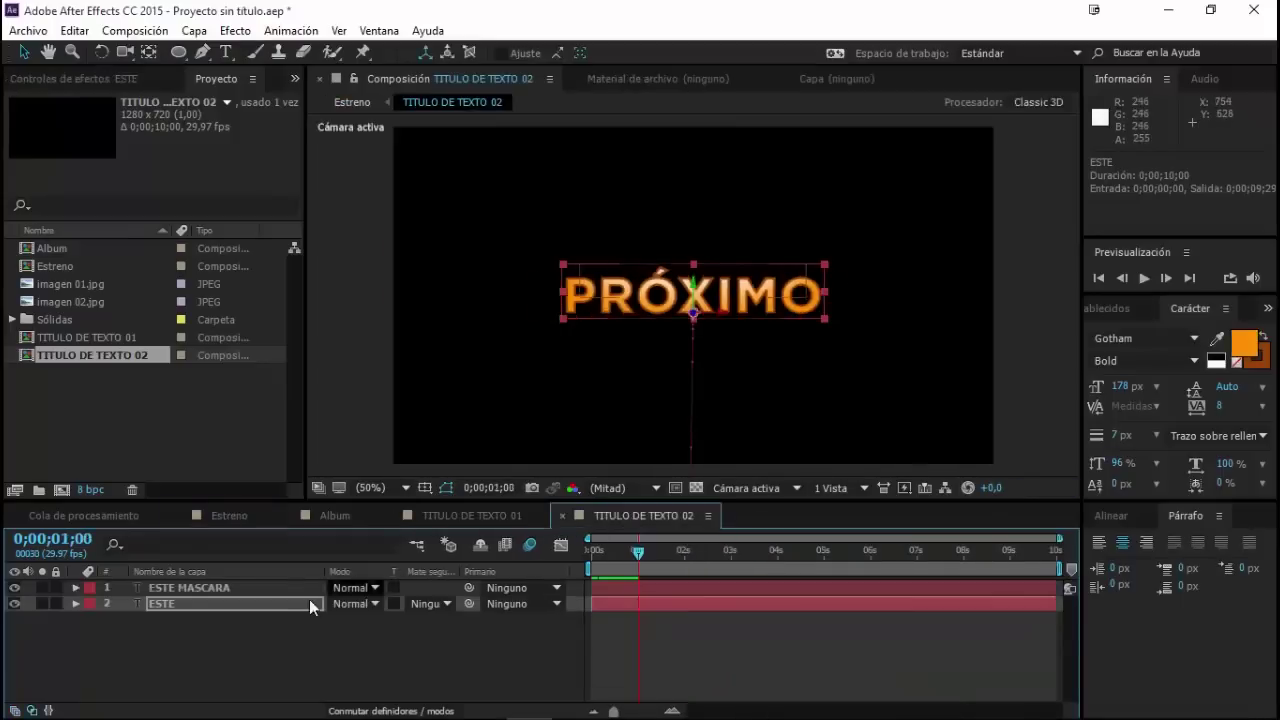
{"action": "left_click", "coordinate": [205, 587]}
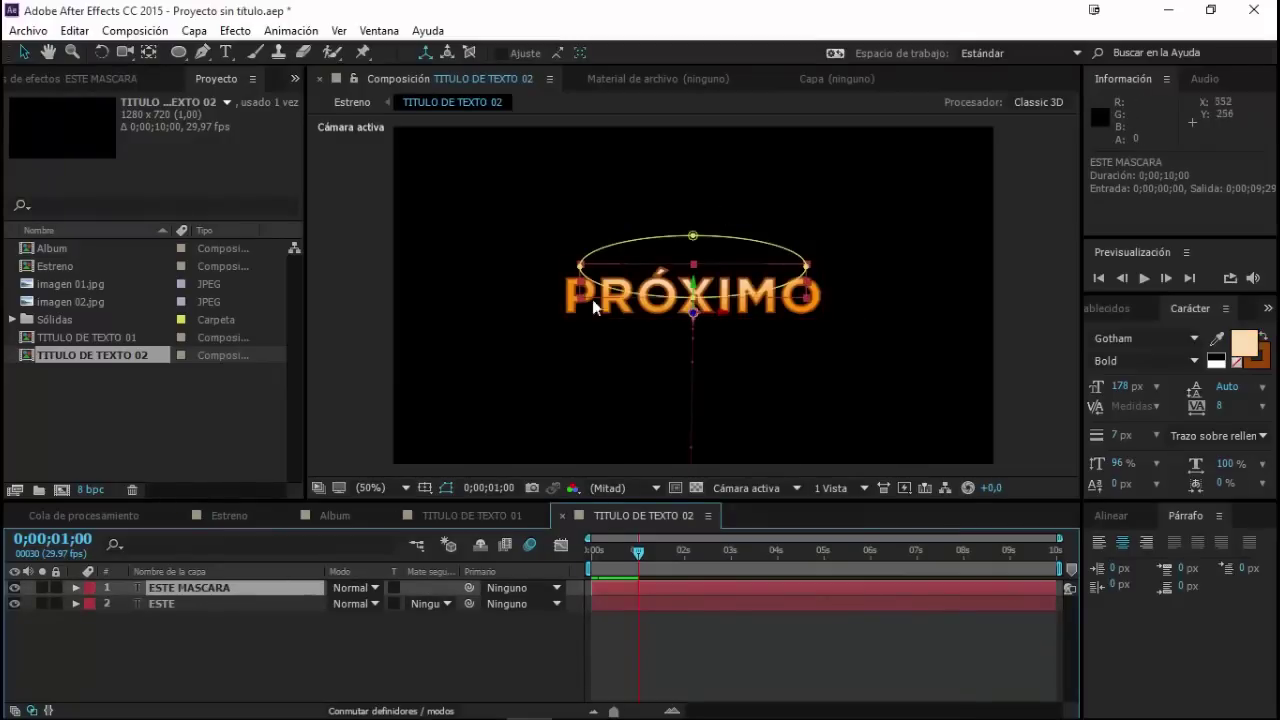
{"action": "left_click", "coordinate": [14, 587]}
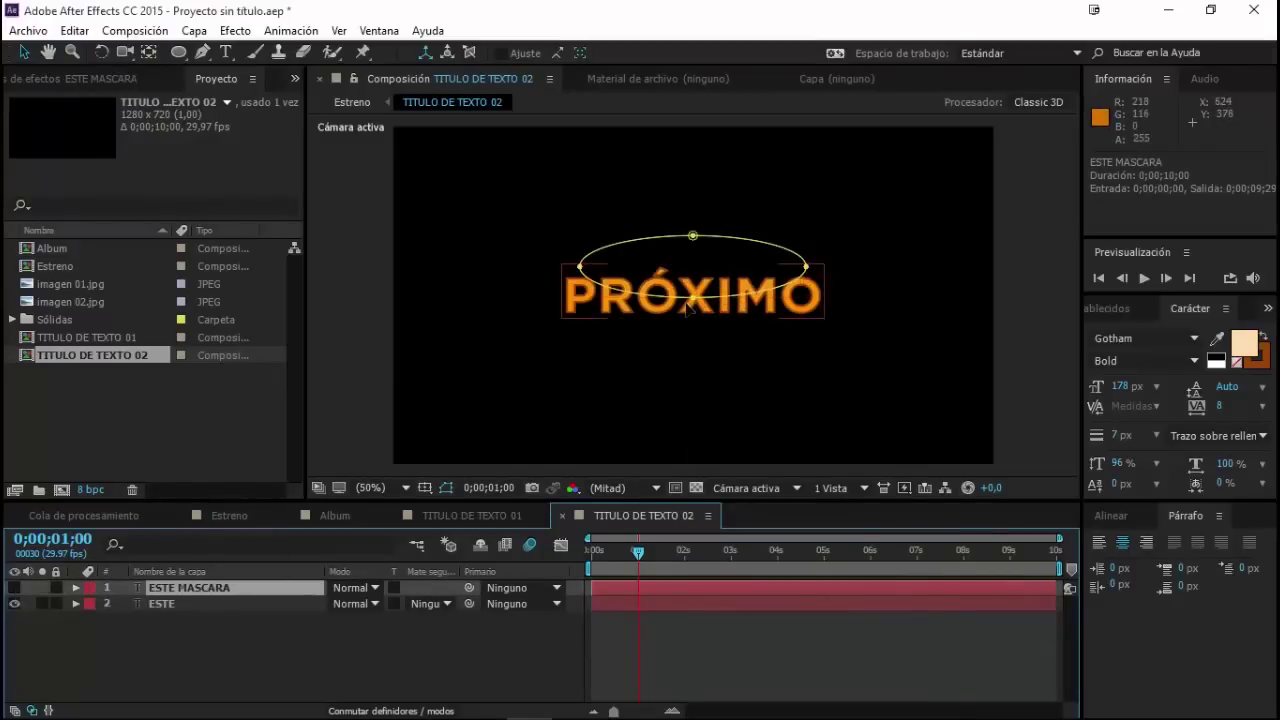
{"action": "scroll", "coordinate": [688, 310], "scroll_direction": "up", "scroll_amount": 2}
{"action": "scroll", "coordinate": [688, 310], "scroll_direction": "up", "scroll_amount": 2}
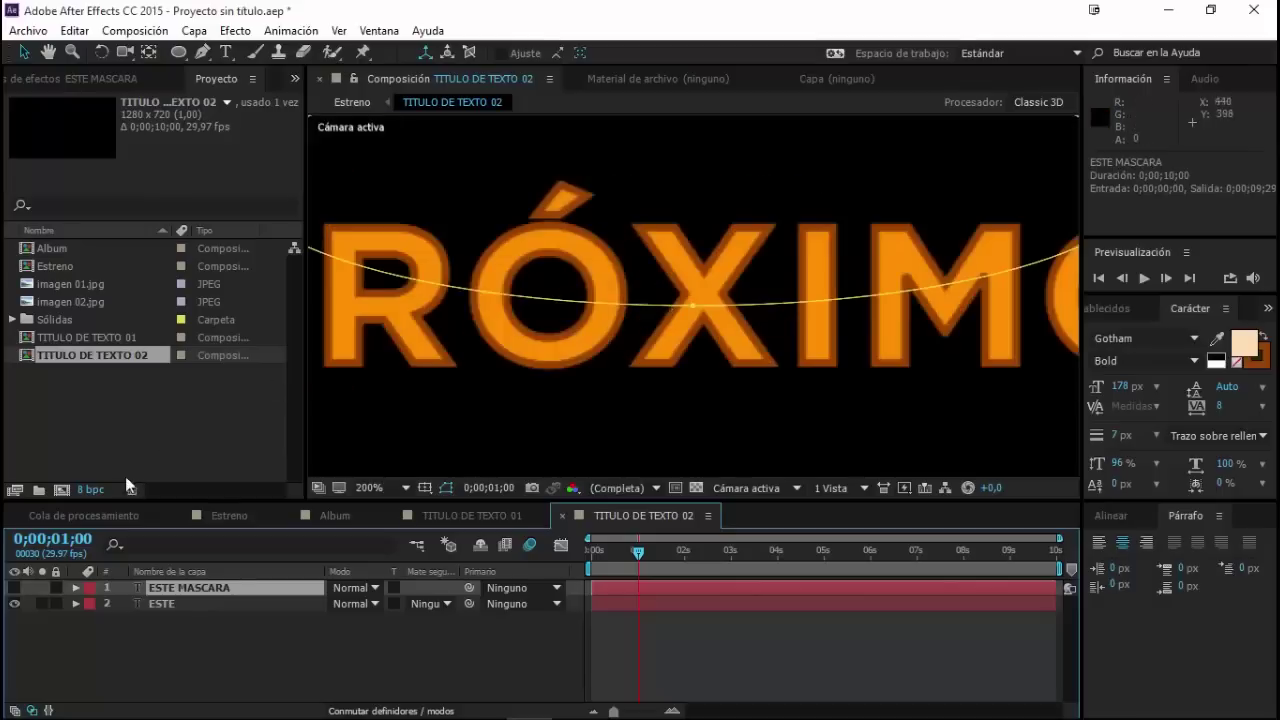
{"action": "left_click", "coordinate": [14, 588]}
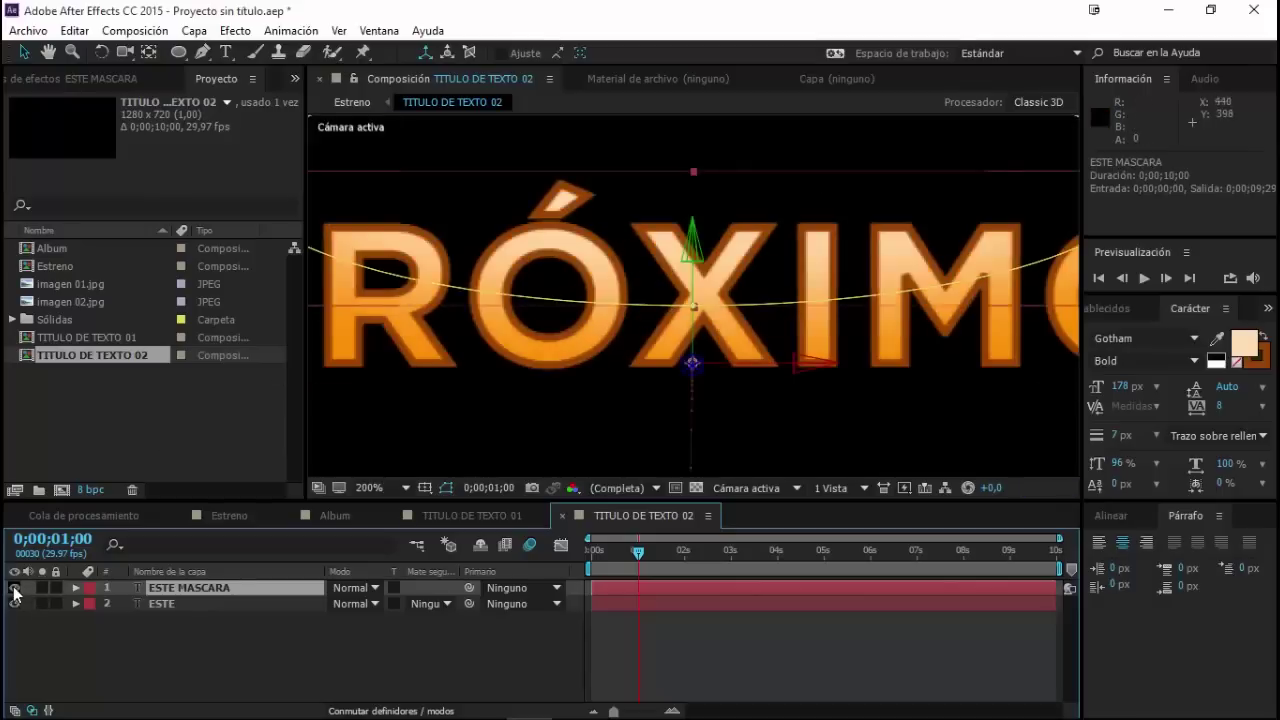
{"action": "scroll", "coordinate": [370, 488], "scroll_direction": "down", "scroll_amount": 3}
{"action": "left_click", "coordinate": [229, 515]}
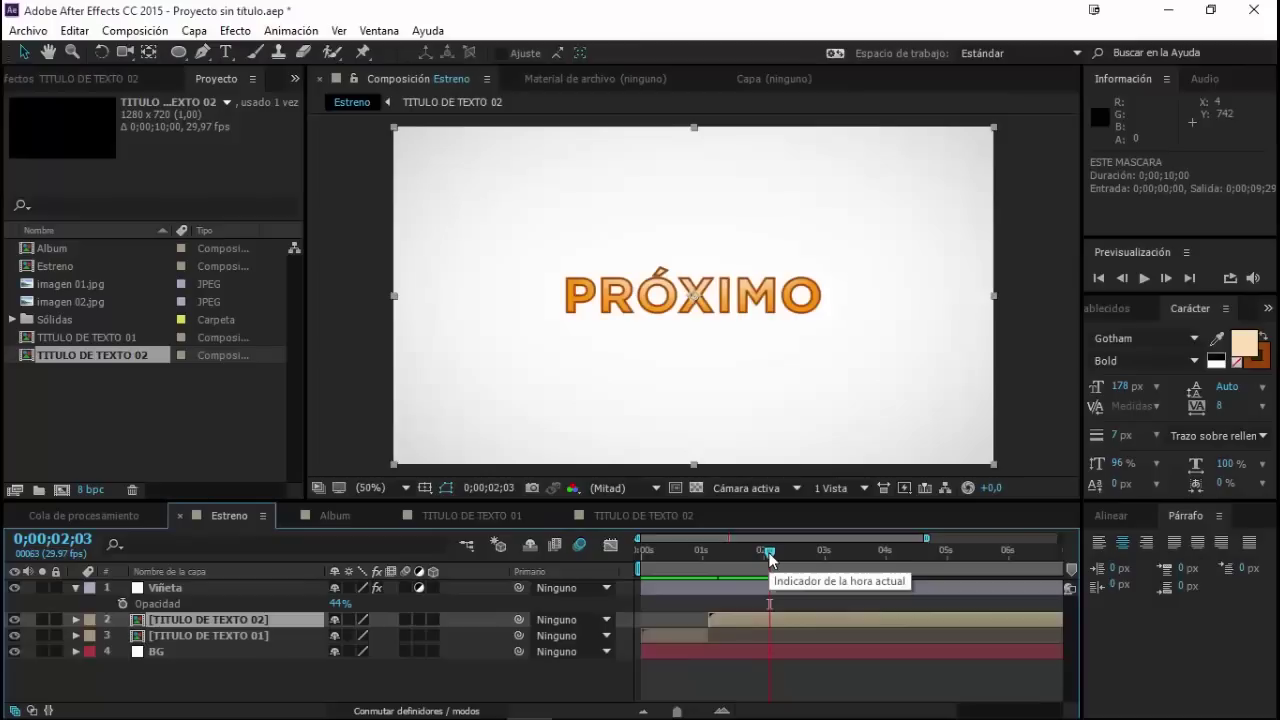
Step: Scrub the timeline and select both title layers to review the PRÓXIMO entrance
{"action": "left_click_drag", "start_coordinate": [769, 553], "coordinate": [659, 557]}
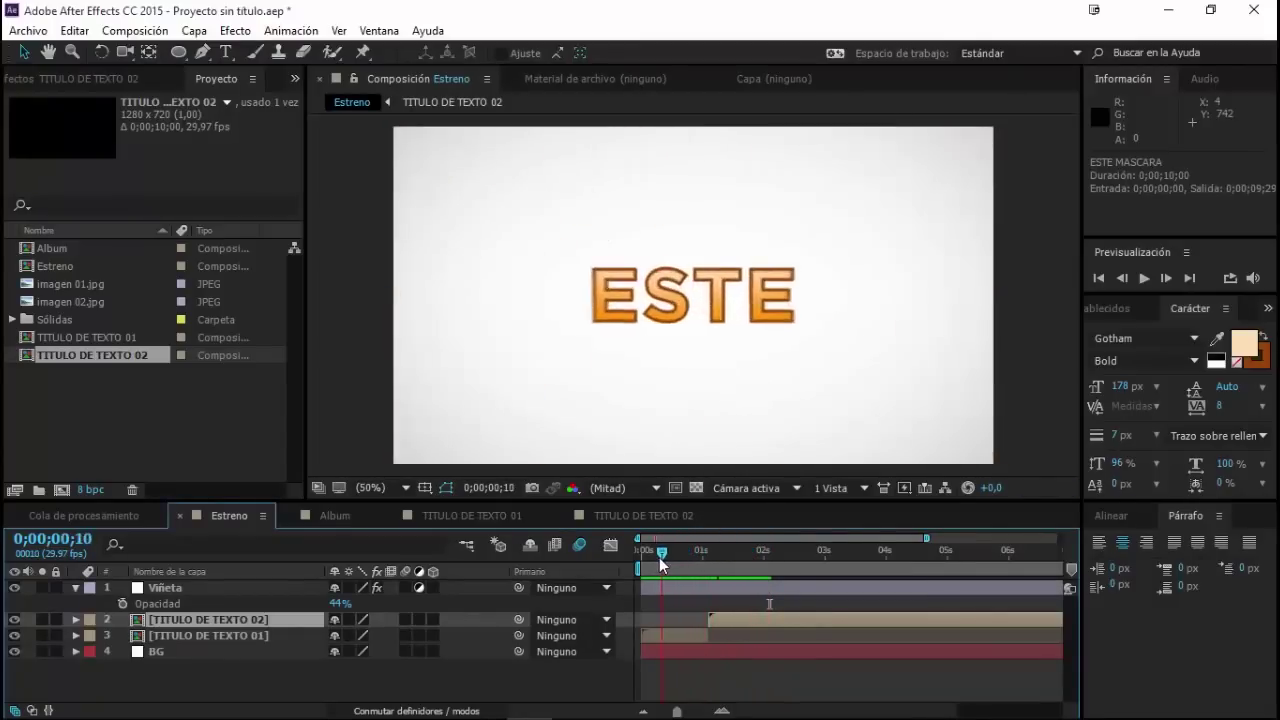
{"action": "left_click", "coordinate": [734, 623]}
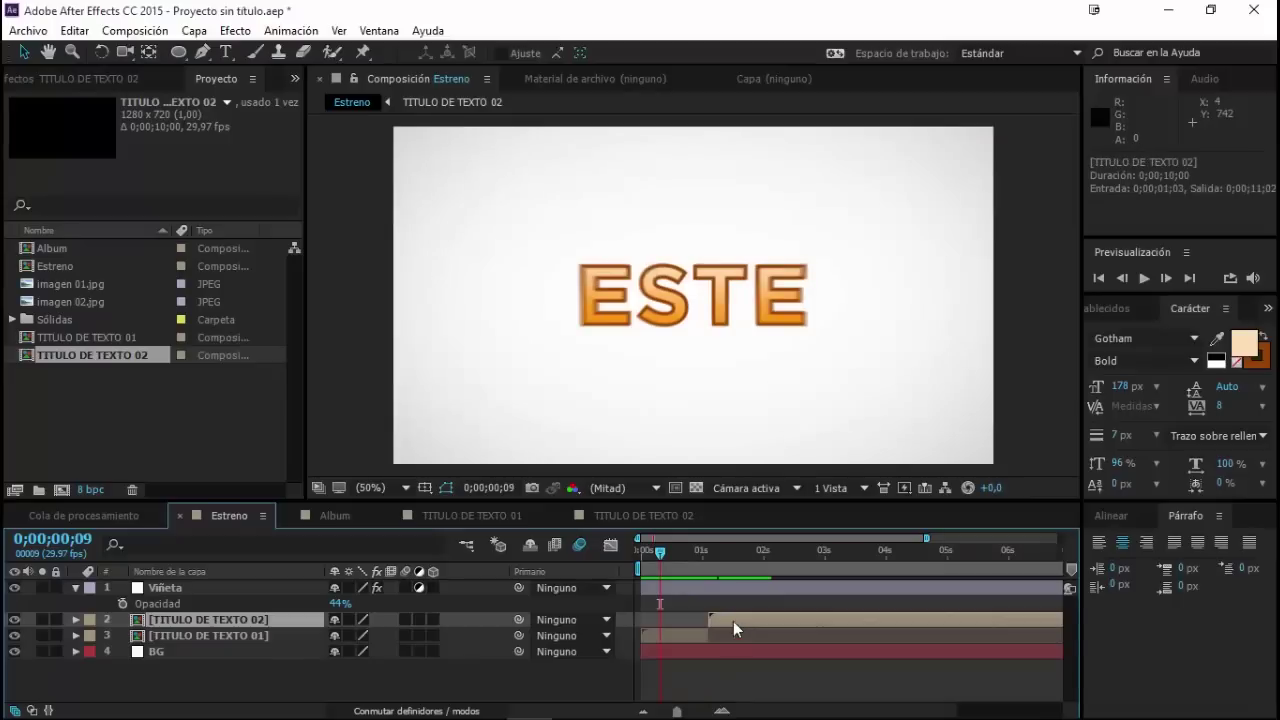
{"action": "left_click", "coordinate": [681, 636]}
{"action": "left_click_drag", "start_coordinate": [664, 552], "coordinate": [742, 556]}
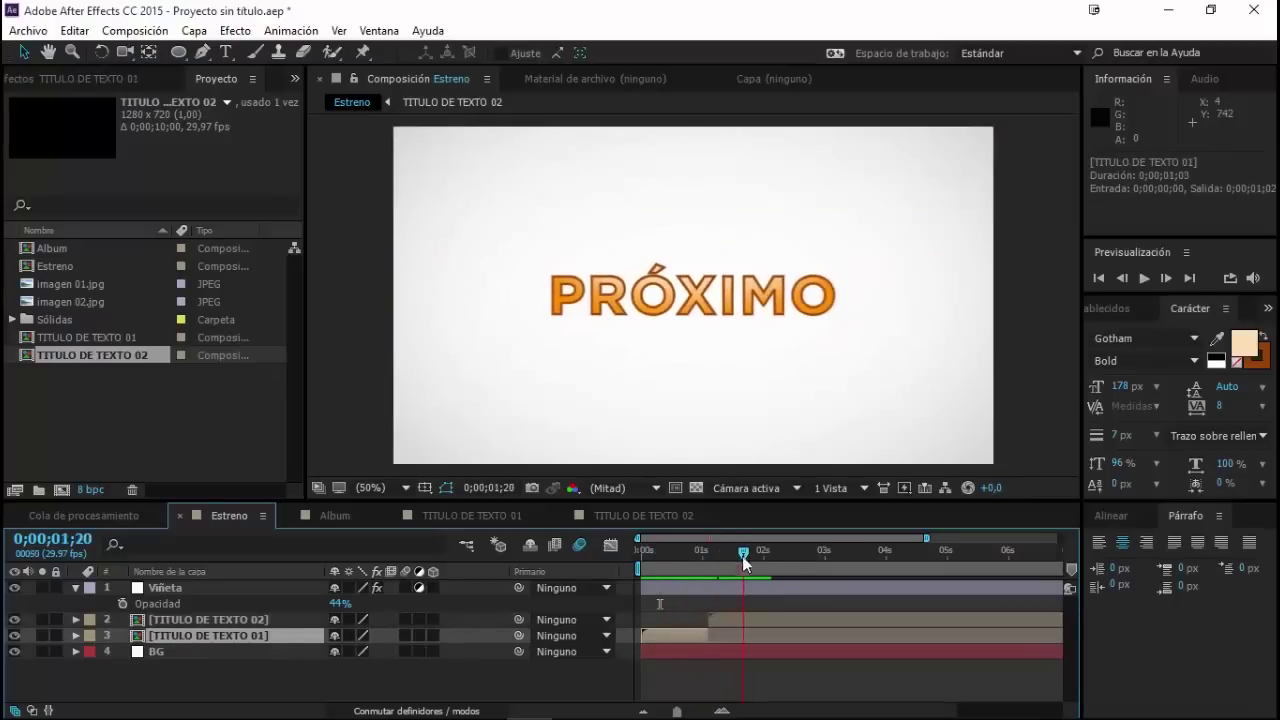
Step: Duplicate TITULO DE TEXTO 02 in the Project panel to create TITULO DE TEXTO 03
{"action": "left_click", "coordinate": [68, 380]}
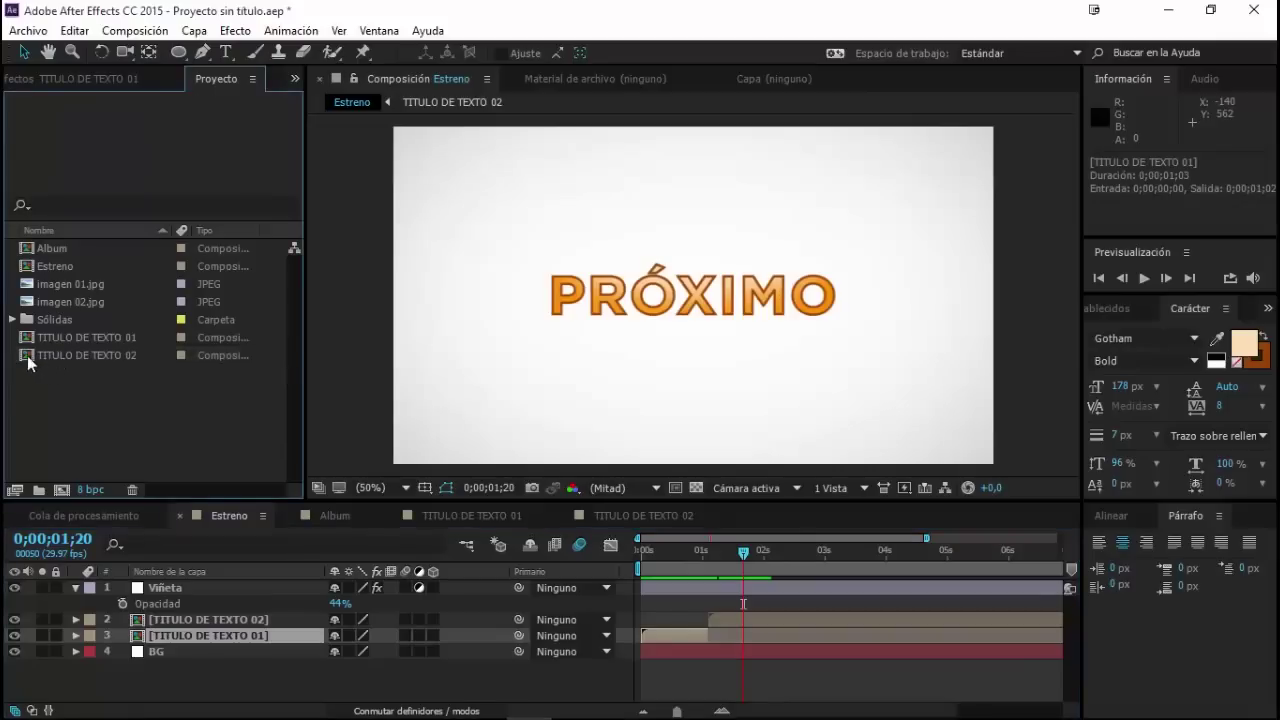
{"action": "left_click", "coordinate": [29, 362]}
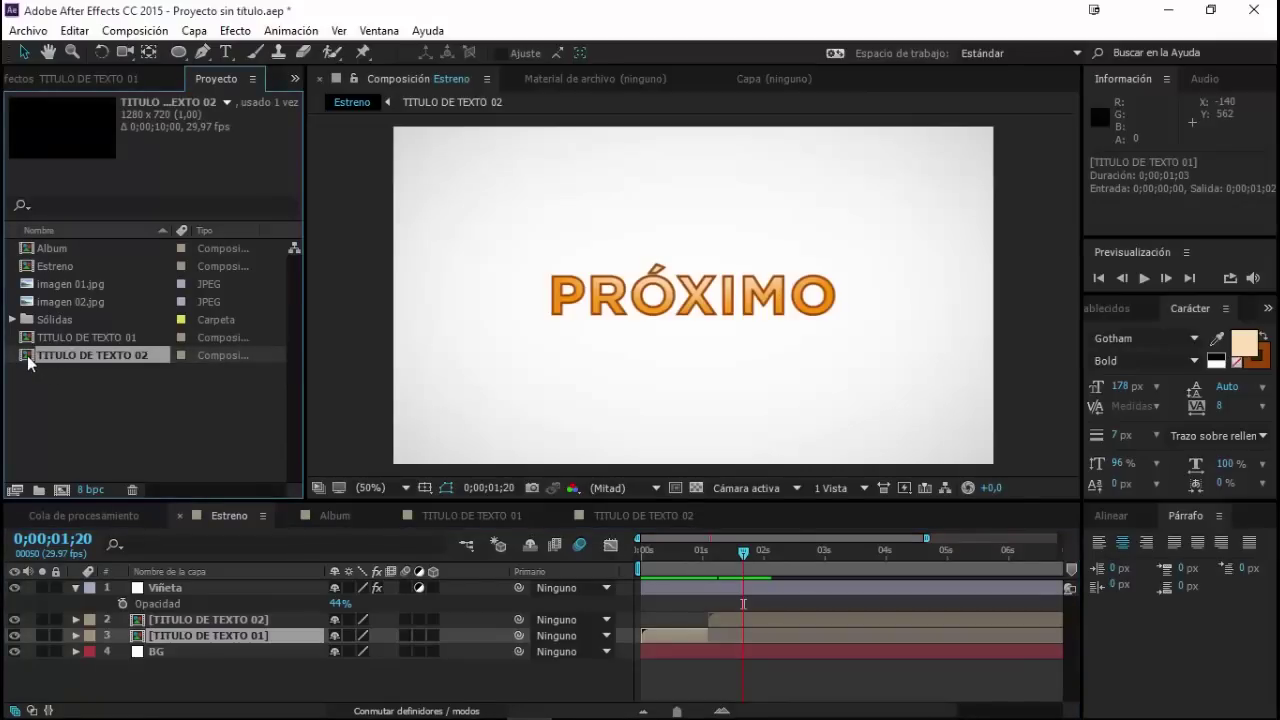
{"action": "key", "text": "ctrl+d"}
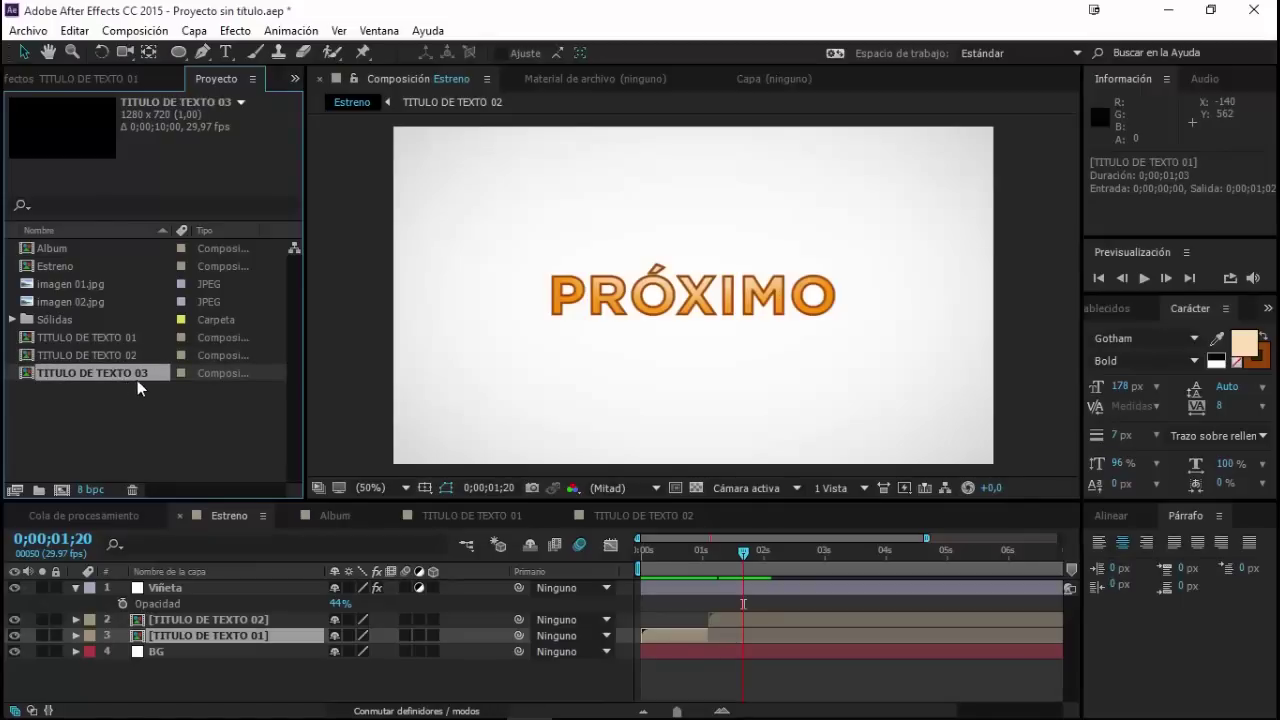
{"action": "left_click", "coordinate": [132, 355]}
{"action": "left_click", "coordinate": [132, 340]}
{"action": "left_click", "coordinate": [137, 373]}
Step: Place TITULO DE TEXTO 03 in Estreno at 2;03 and trim TITULO DE TEXTO 02 to end there
{"action": "left_click_drag", "start_coordinate": [136, 380], "coordinate": [33, 378]}
{"action": "left_click_drag", "start_coordinate": [33, 378], "coordinate": [170, 618]}
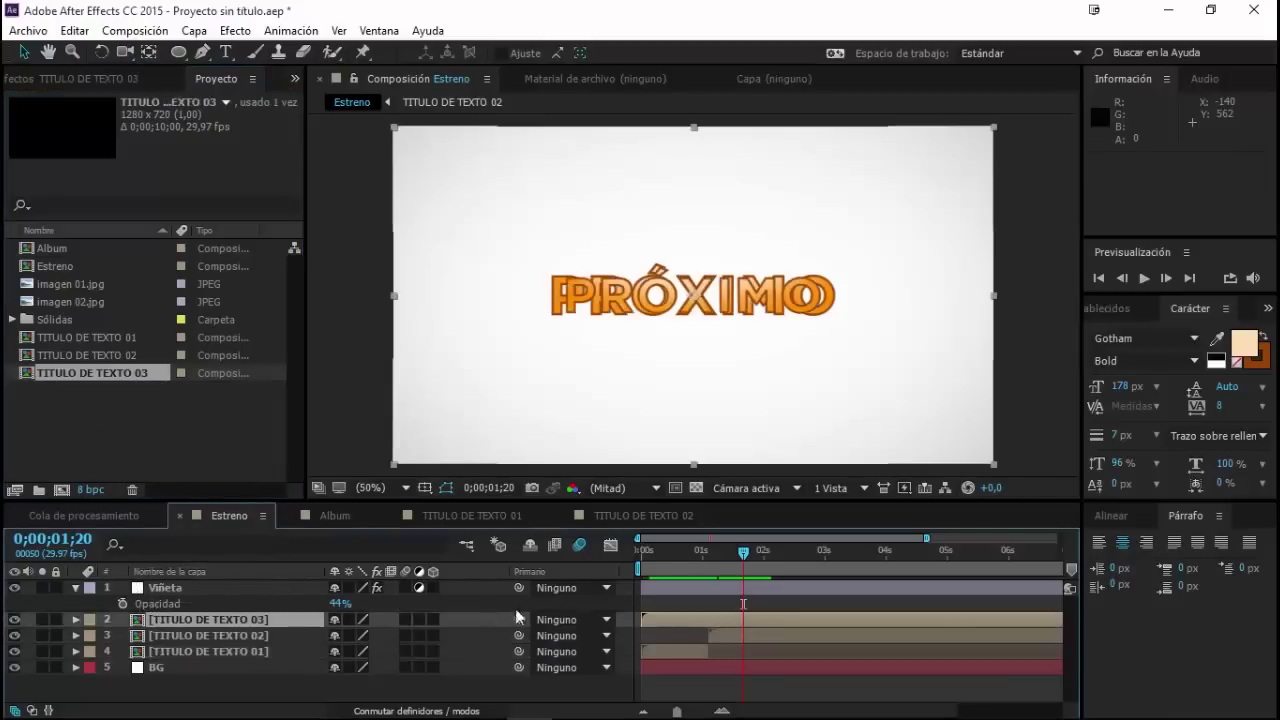
{"action": "left_click_drag", "start_coordinate": [682, 617], "coordinate": [811, 627]}
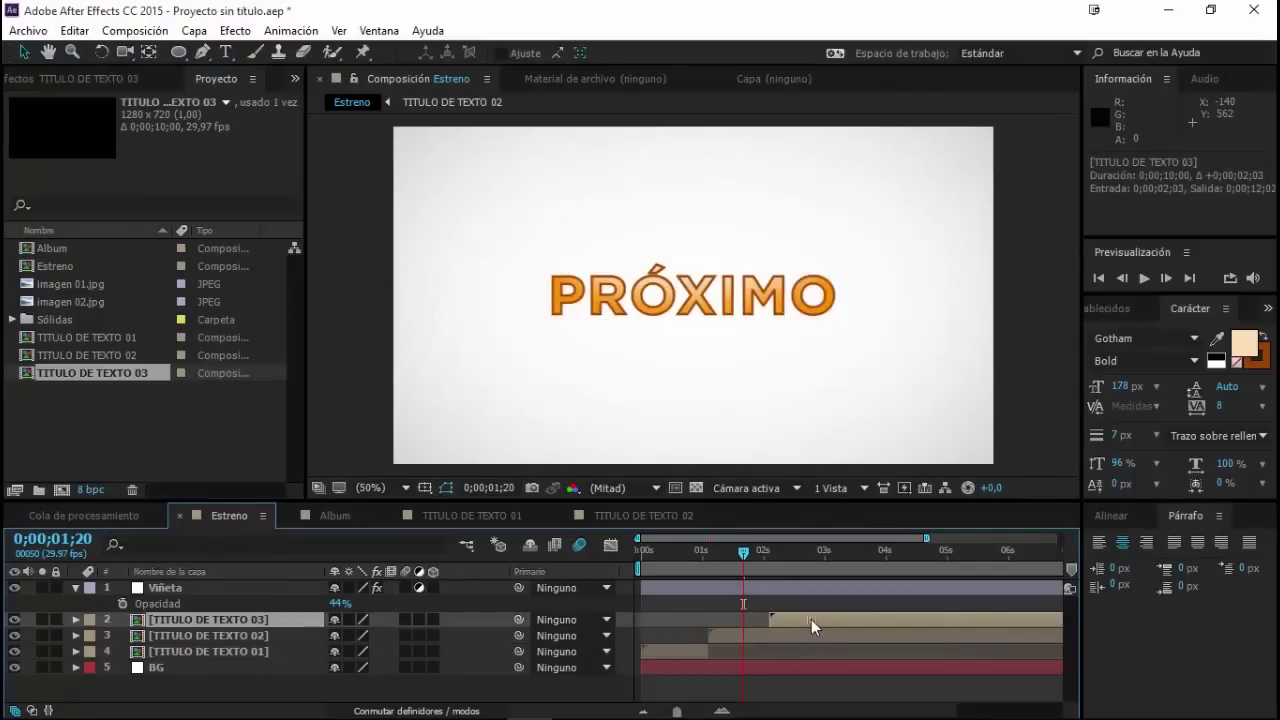
{"action": "left_click", "coordinate": [766, 635]}
{"action": "left_click_drag", "start_coordinate": [743, 553], "coordinate": [773, 551]}
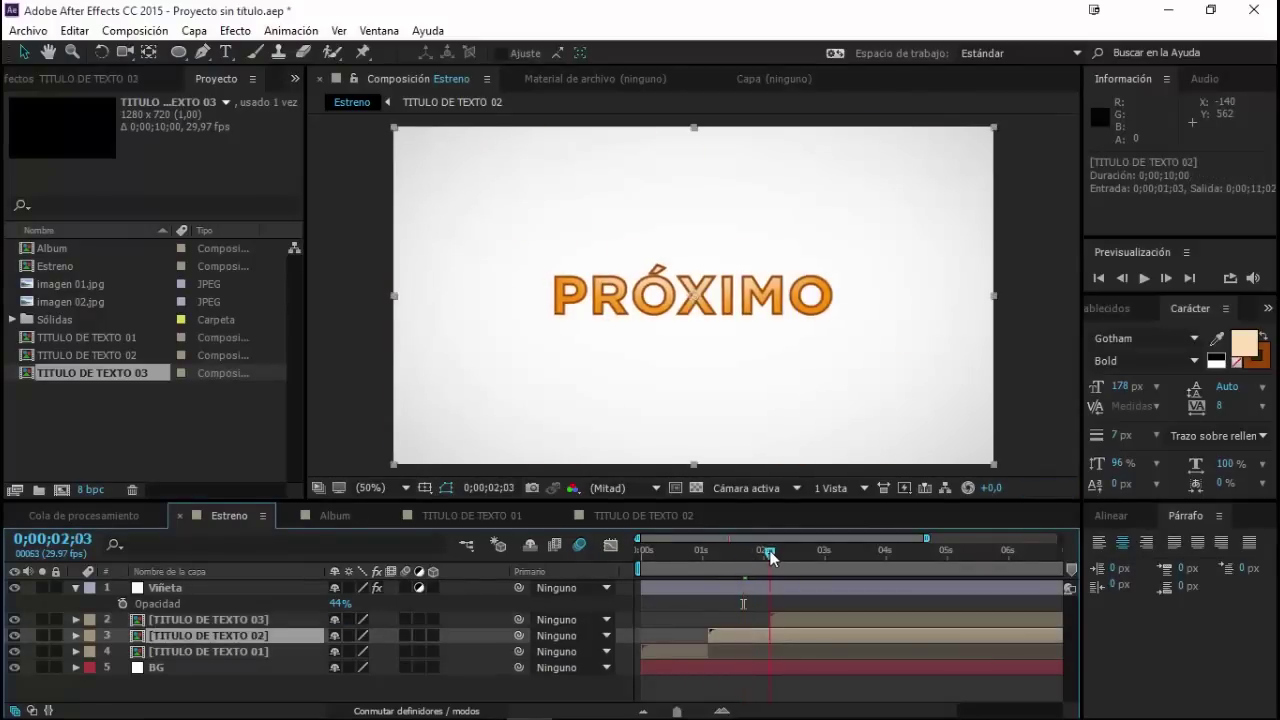
{"action": "key", "text": "alt+bracketright"}
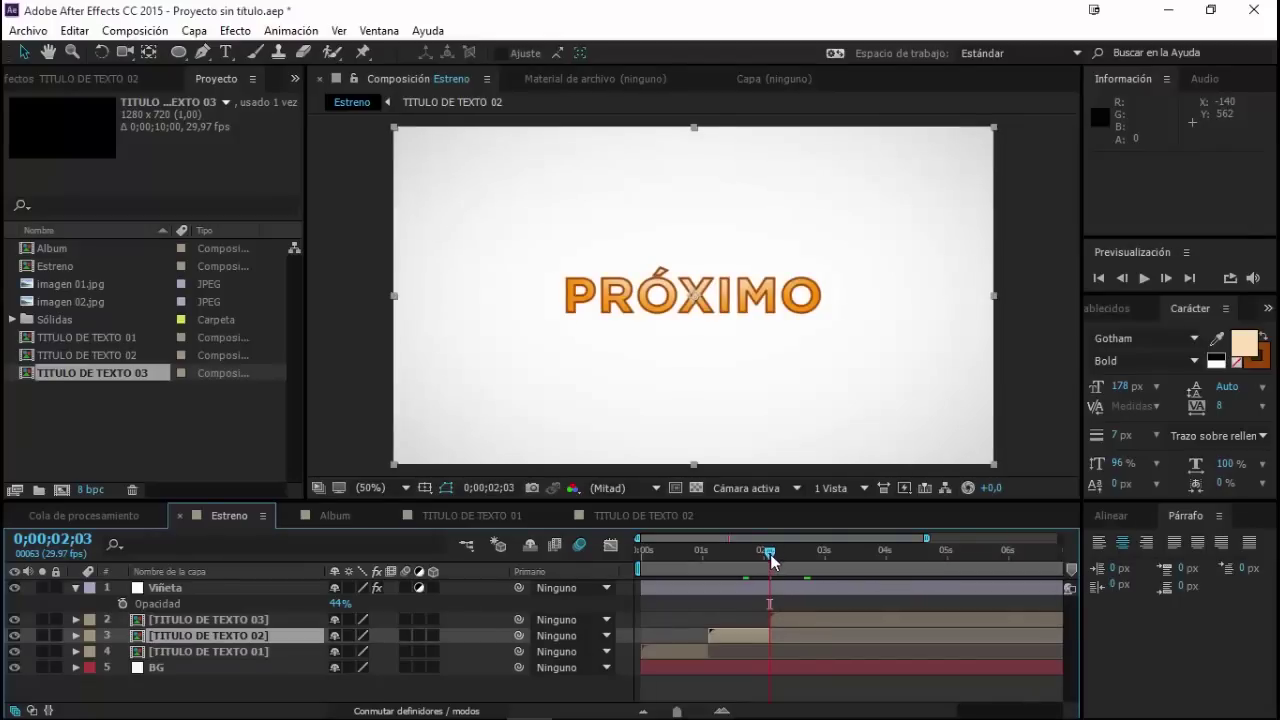
{"action": "left_click_drag", "start_coordinate": [770, 554], "coordinate": [818, 556]}
{"action": "left_click", "coordinate": [141, 614]}
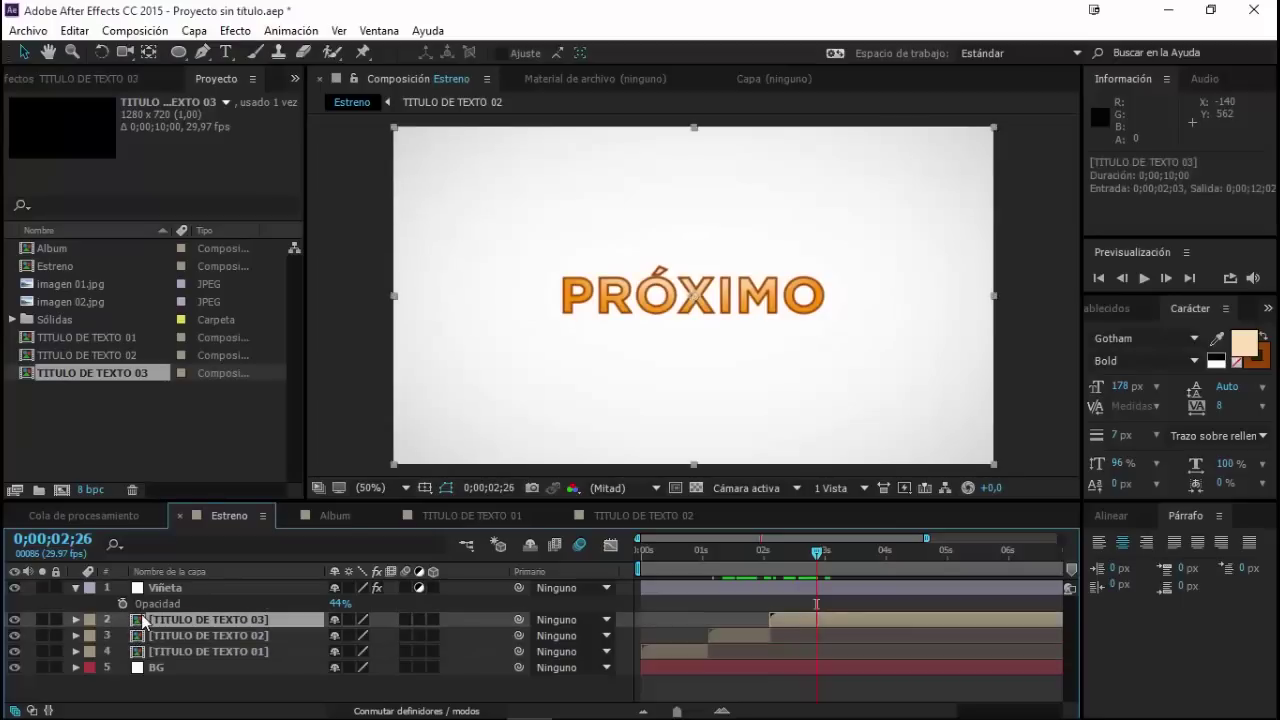
Step: Retype the ESTE text in TITULO DE TEXTO 03 as FEBRERO and go back to Estreno
{"action": "double_click", "coordinate": [141, 614]}
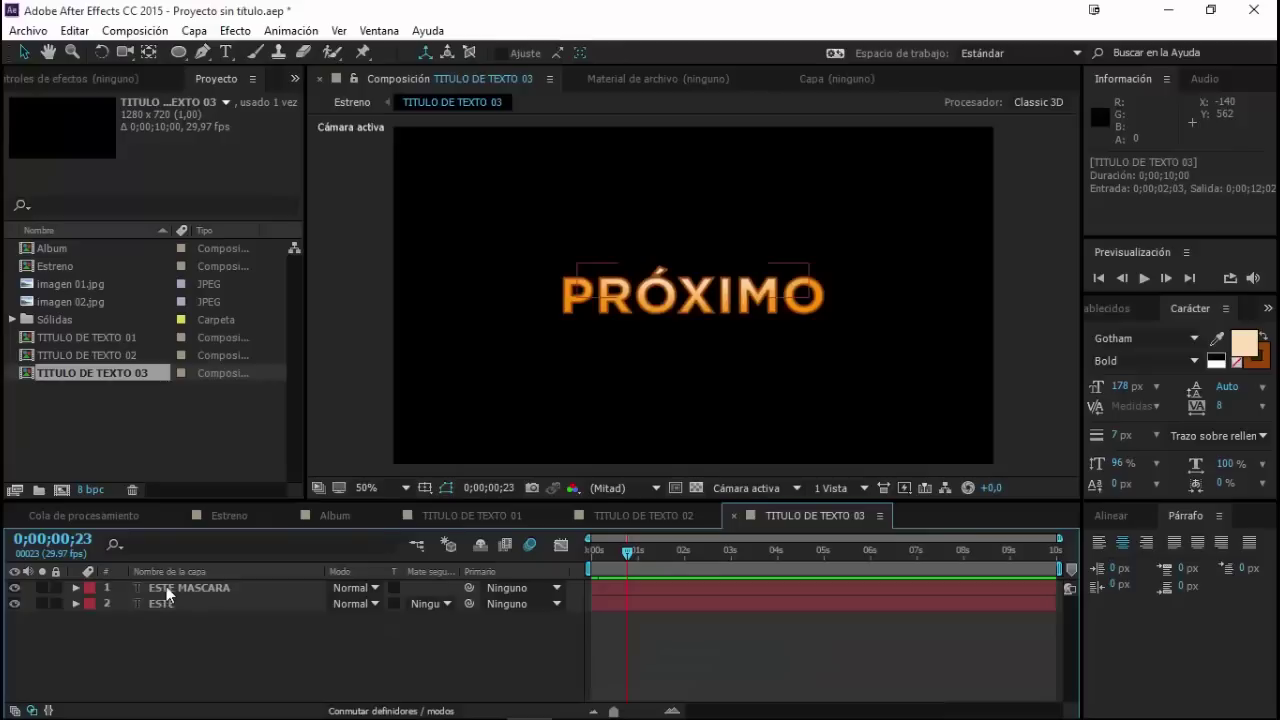
{"action": "left_click", "coordinate": [138, 604]}
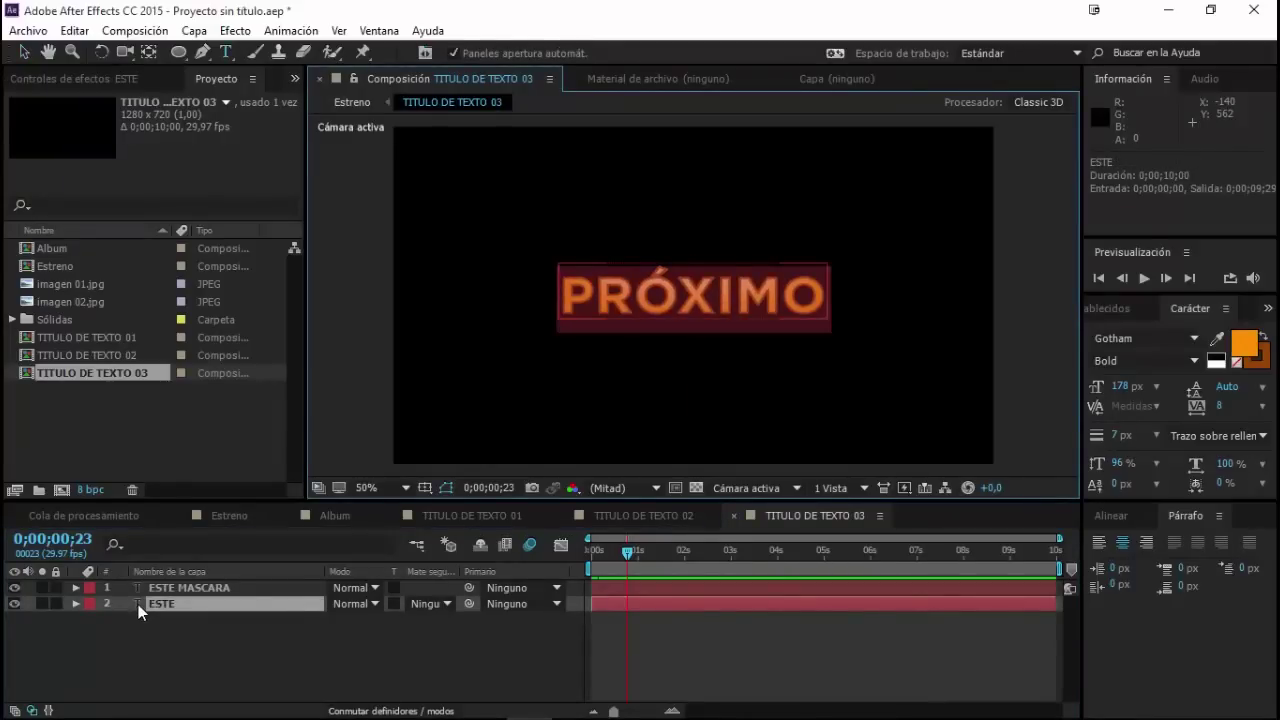
{"action": "type", "text": "FEBRER"}
{"action": "key", "text": "BackSpace"}
{"action": "key", "text": "BackSpace"}
{"action": "key", "text": "BackSpace"}
{"action": "key", "text": "BackSpace"}
{"action": "key", "text": "BackSpace"}
{"action": "key", "text": "BackSpace"}
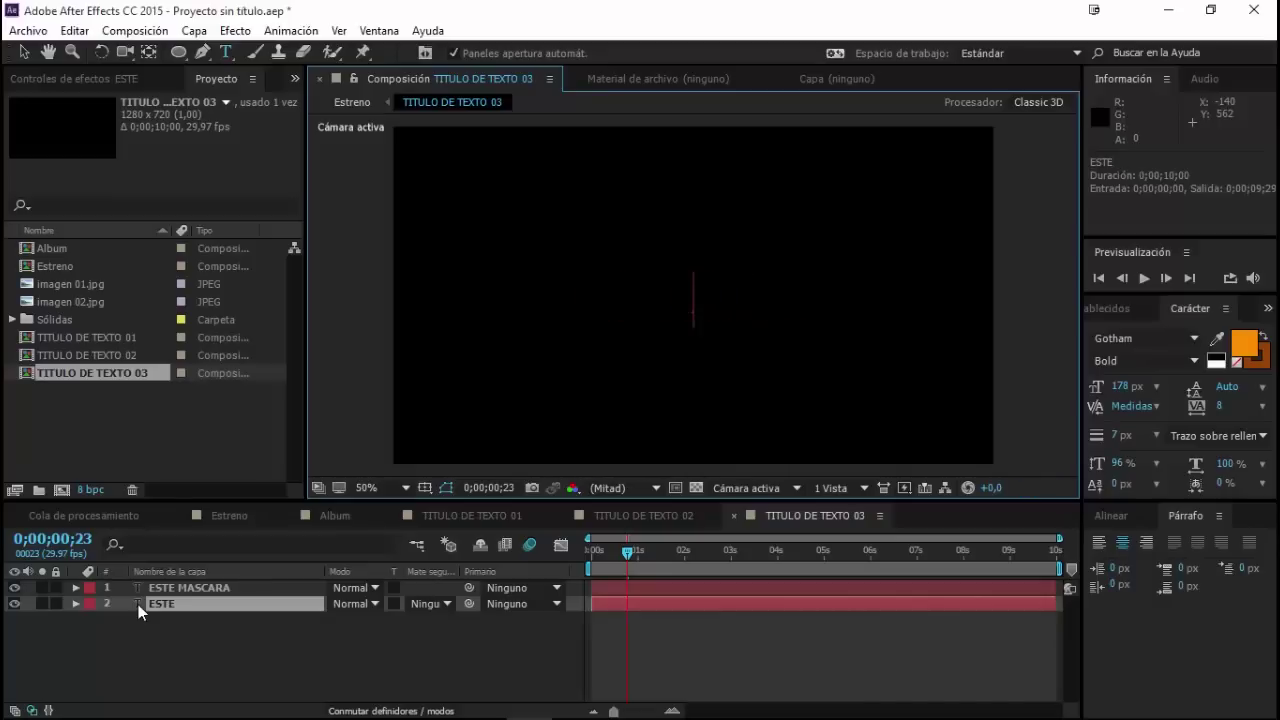
{"action": "type", "text": "FEBRERO"}
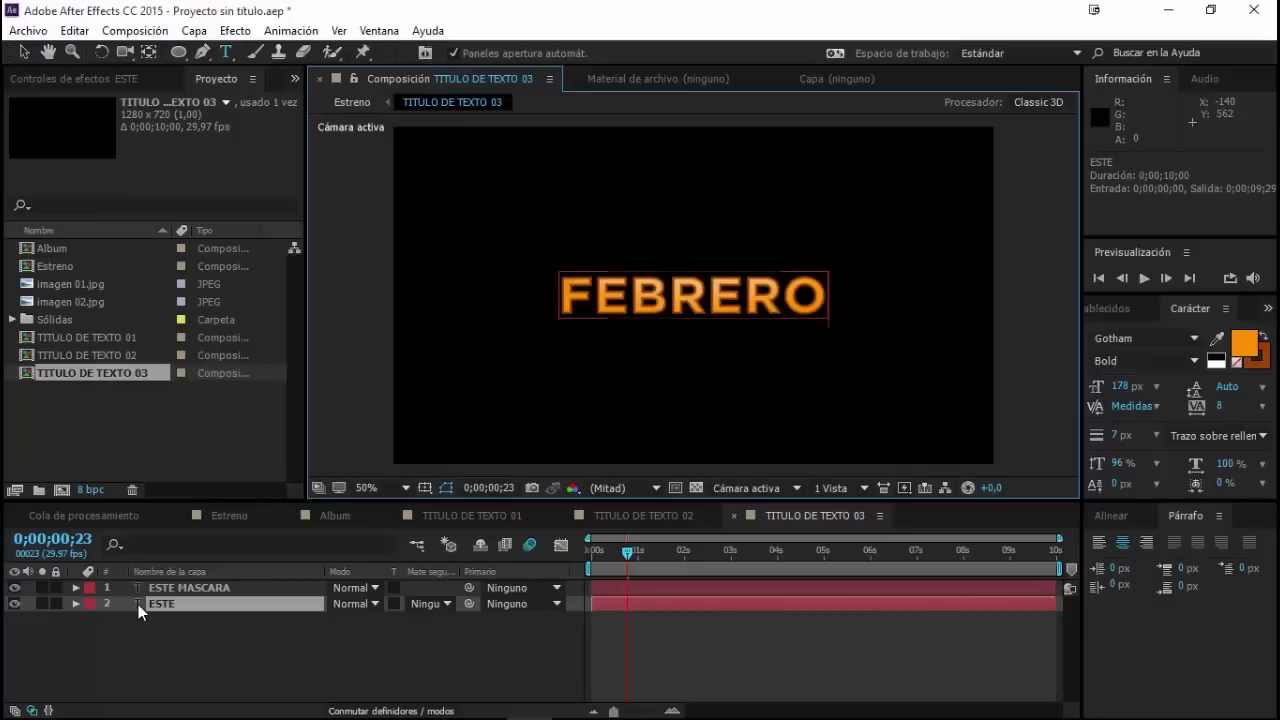
{"action": "left_click", "coordinate": [23, 52]}
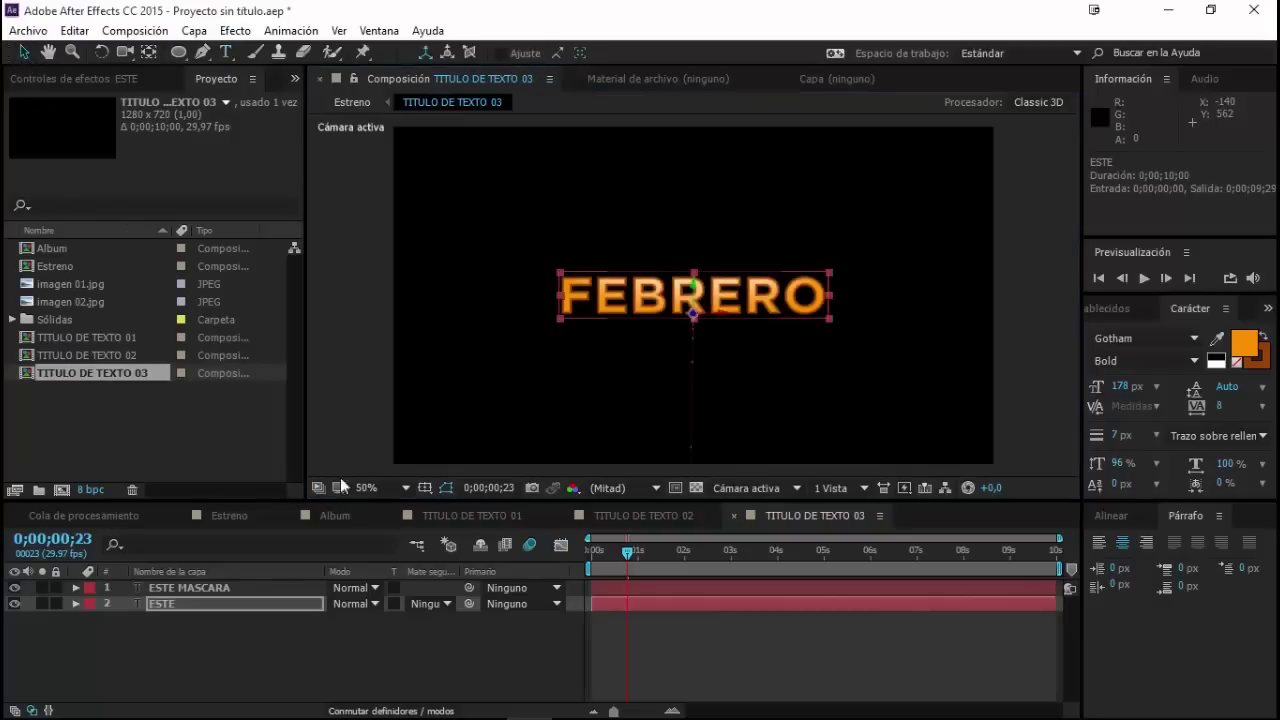
{"action": "left_click", "coordinate": [352, 103]}
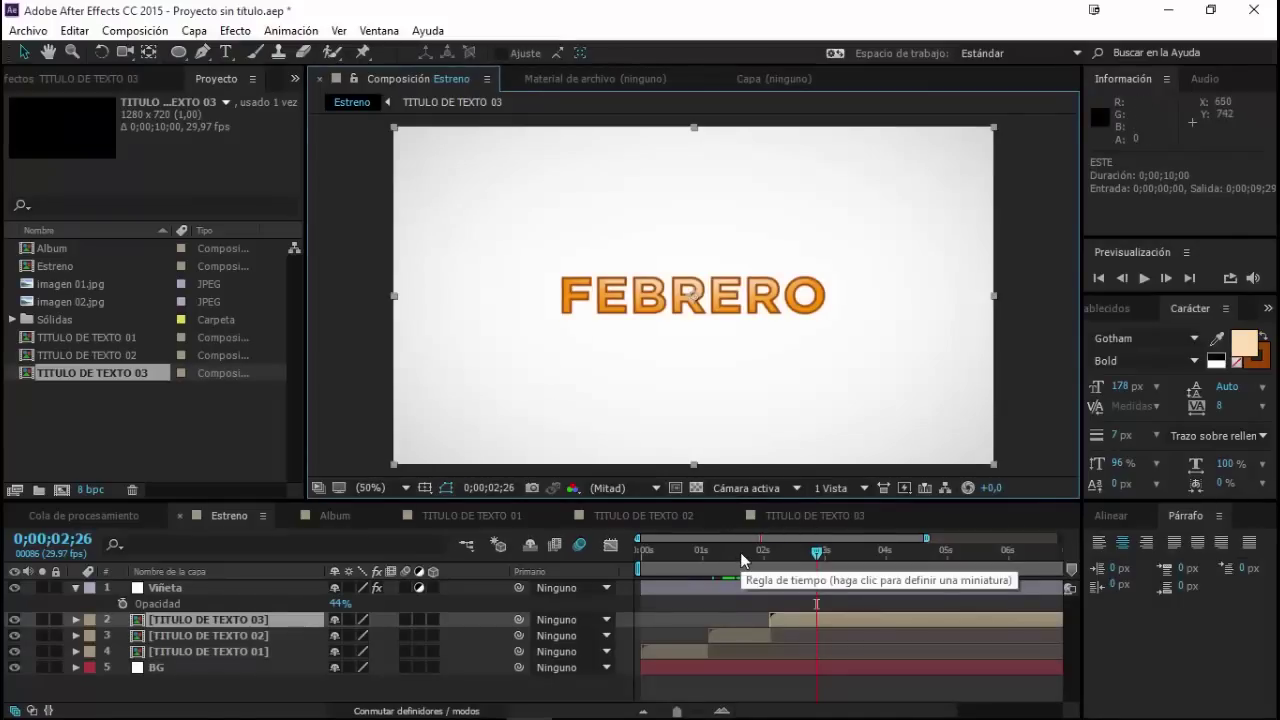
Step: Preview the Estreno title sequence from the ESTE title, stopping around 3 seconds
{"action": "left_click", "coordinate": [815, 554]}
{"action": "left_click_drag", "start_coordinate": [815, 558], "coordinate": [669, 582]}
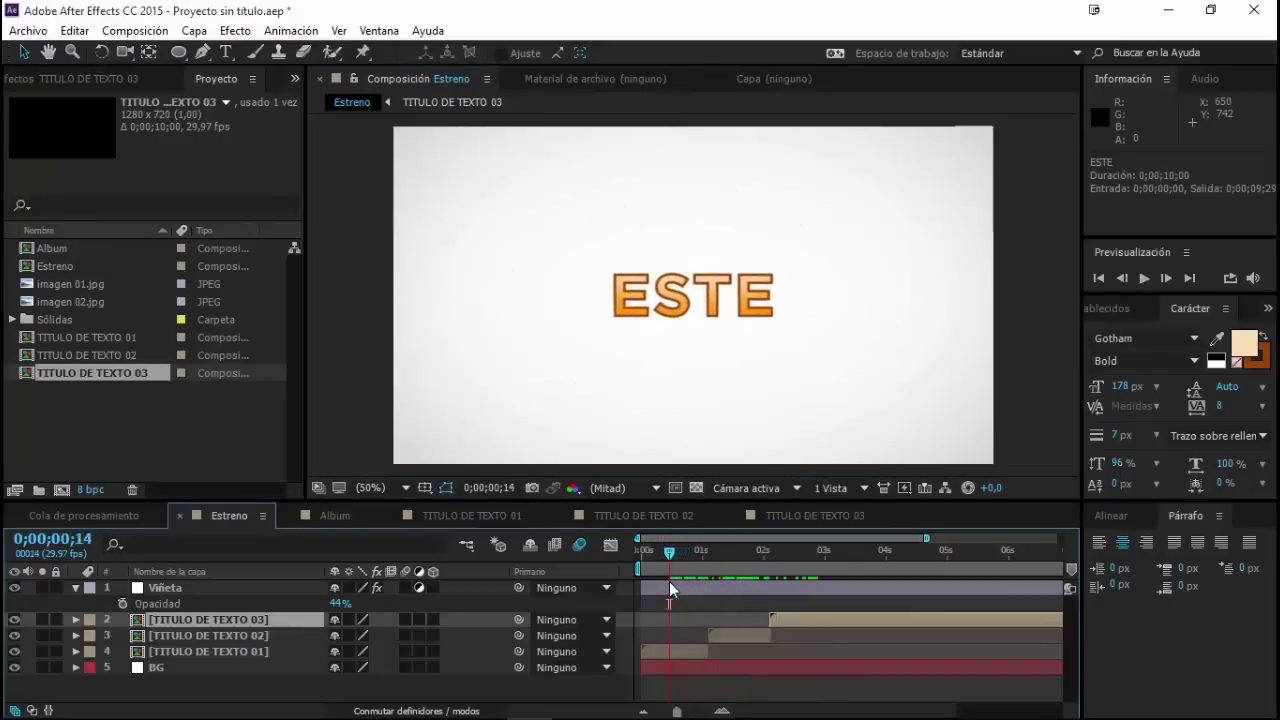
{"action": "key", "text": "space"}
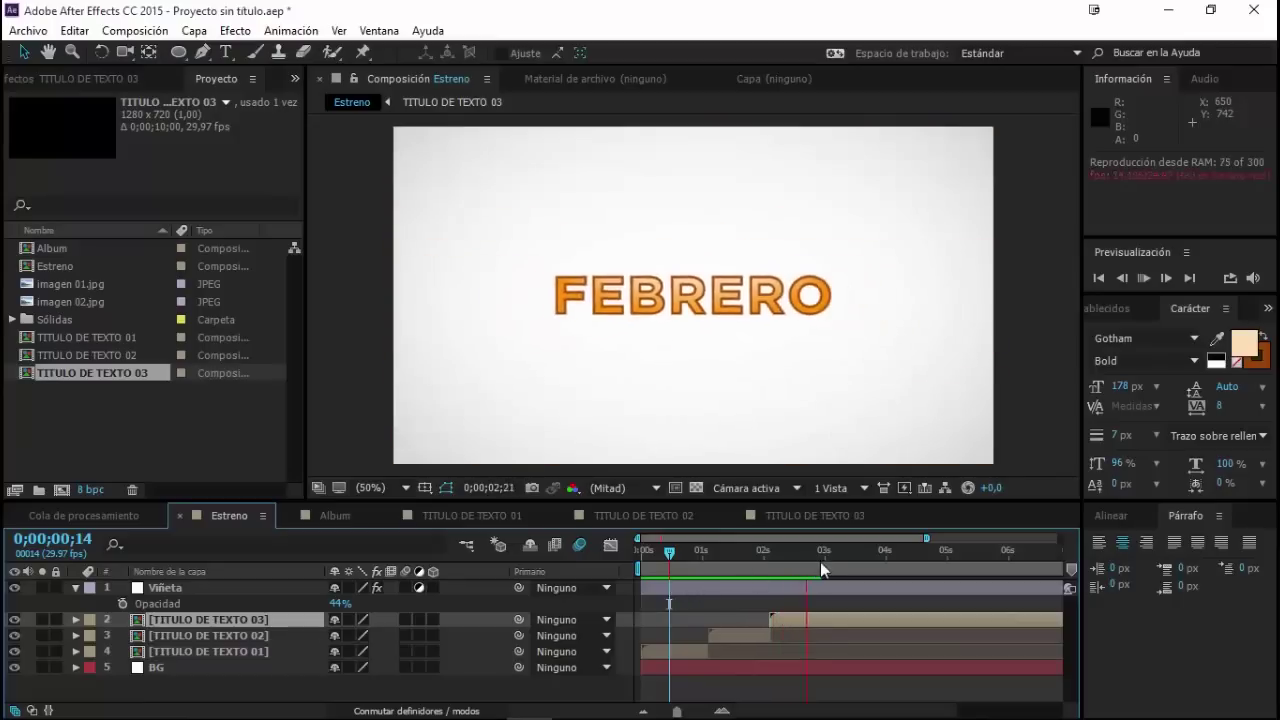
{"action": "left_click", "coordinate": [829, 563]}
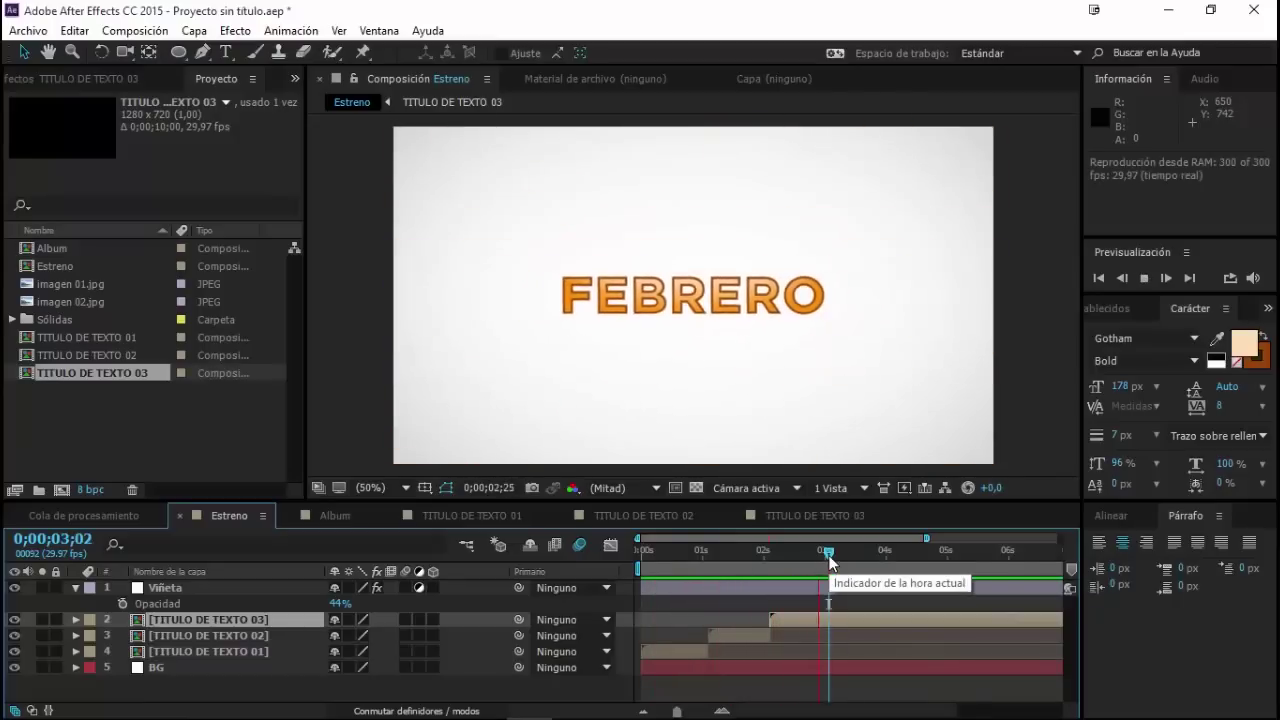
{"action": "key", "text": "space"}
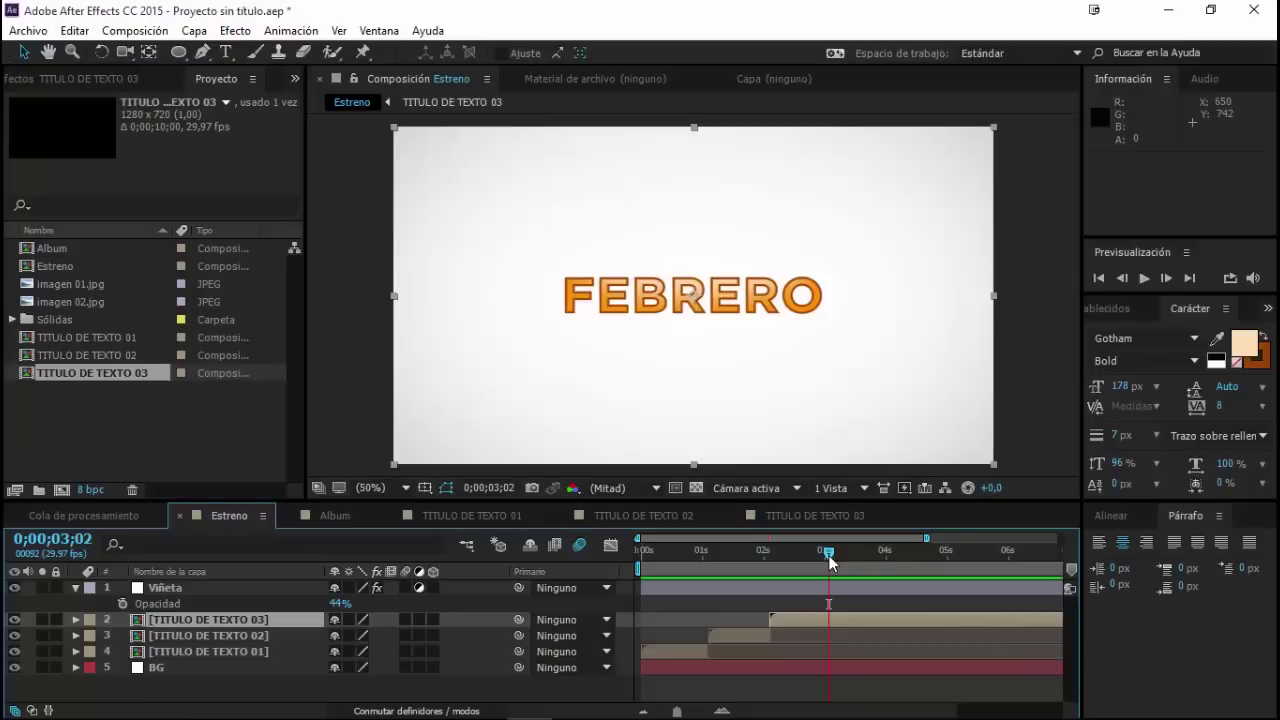
Step: Select the TITULO DE TEXTO 03 layer in the Estreno timeline and duplicate it with Ctrl+D
{"action": "left_click", "coordinate": [199, 637]}
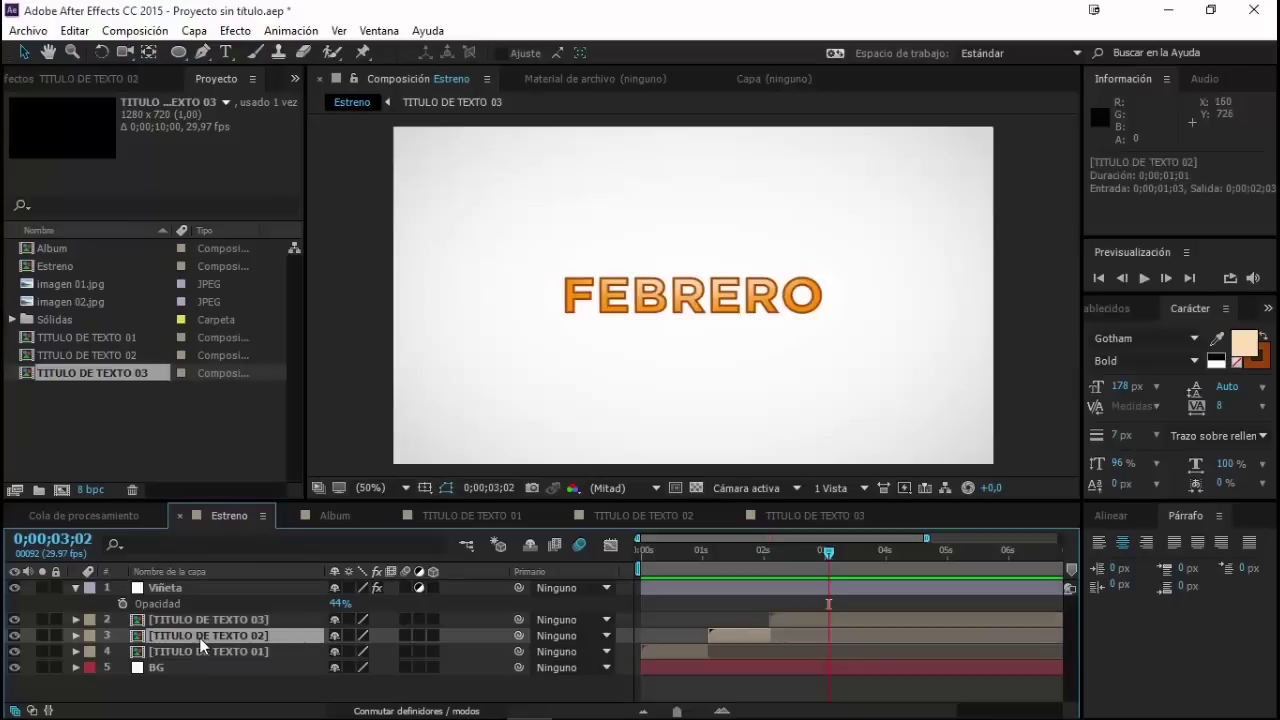
{"action": "left_click", "coordinate": [196, 653]}
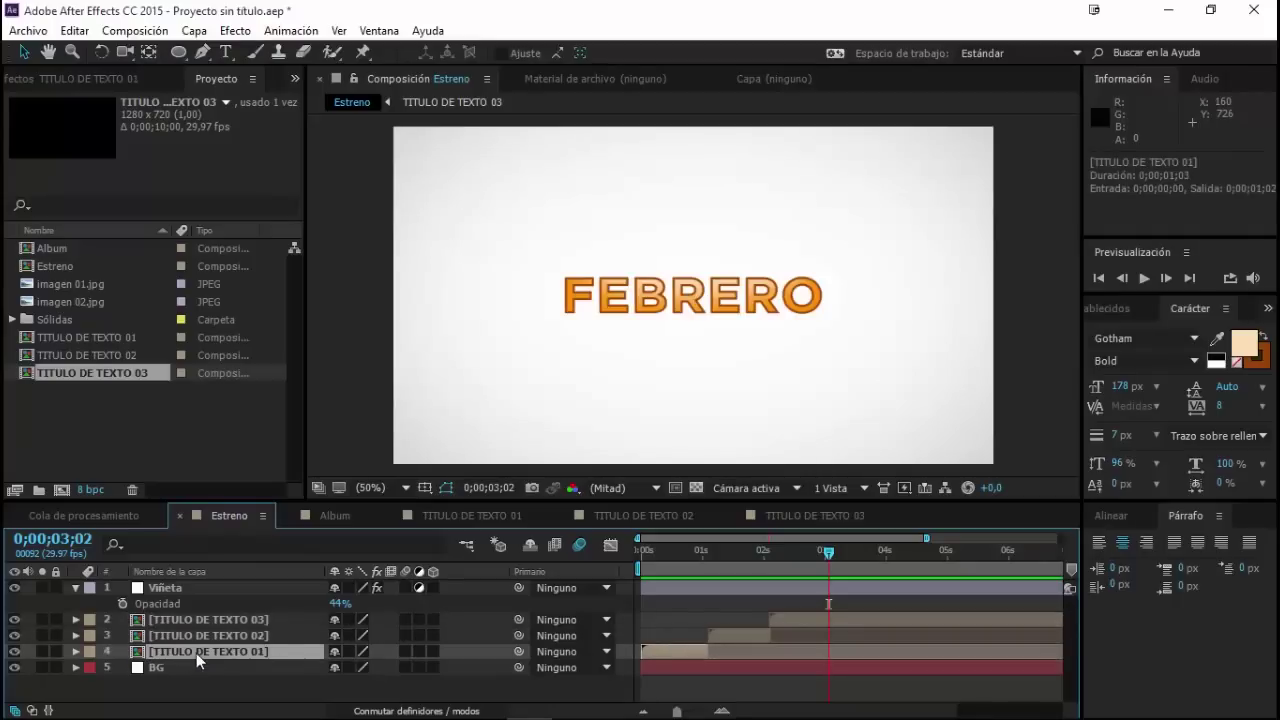
{"action": "left_click", "coordinate": [142, 426]}
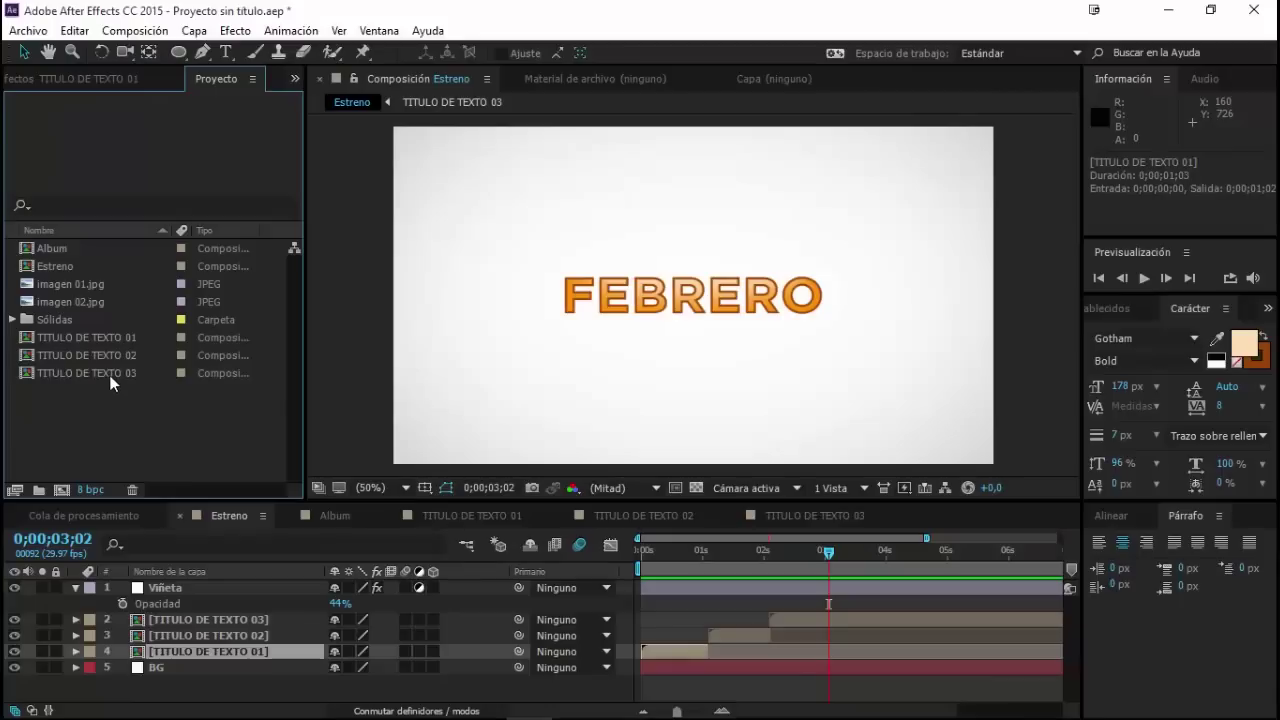
{"action": "left_click", "coordinate": [110, 372]}
{"action": "left_click", "coordinate": [114, 397]}
{"action": "left_click", "coordinate": [121, 372]}
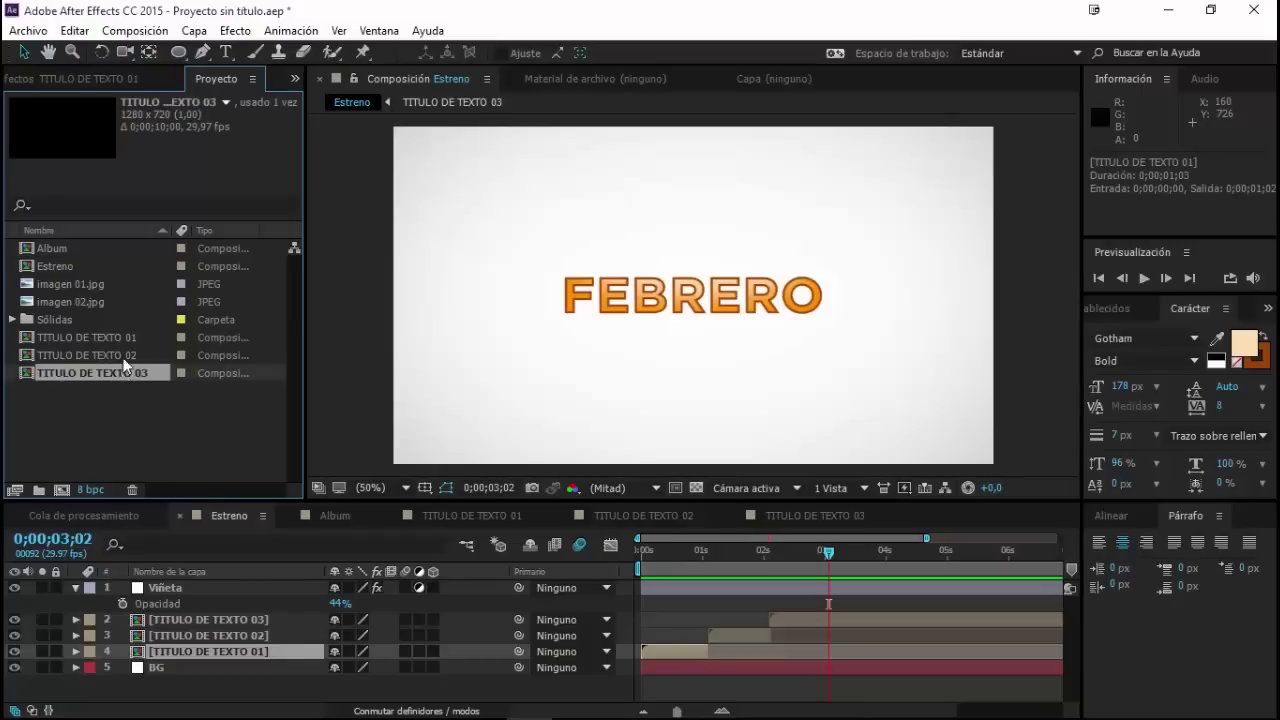
{"action": "left_click", "coordinate": [123, 338]}
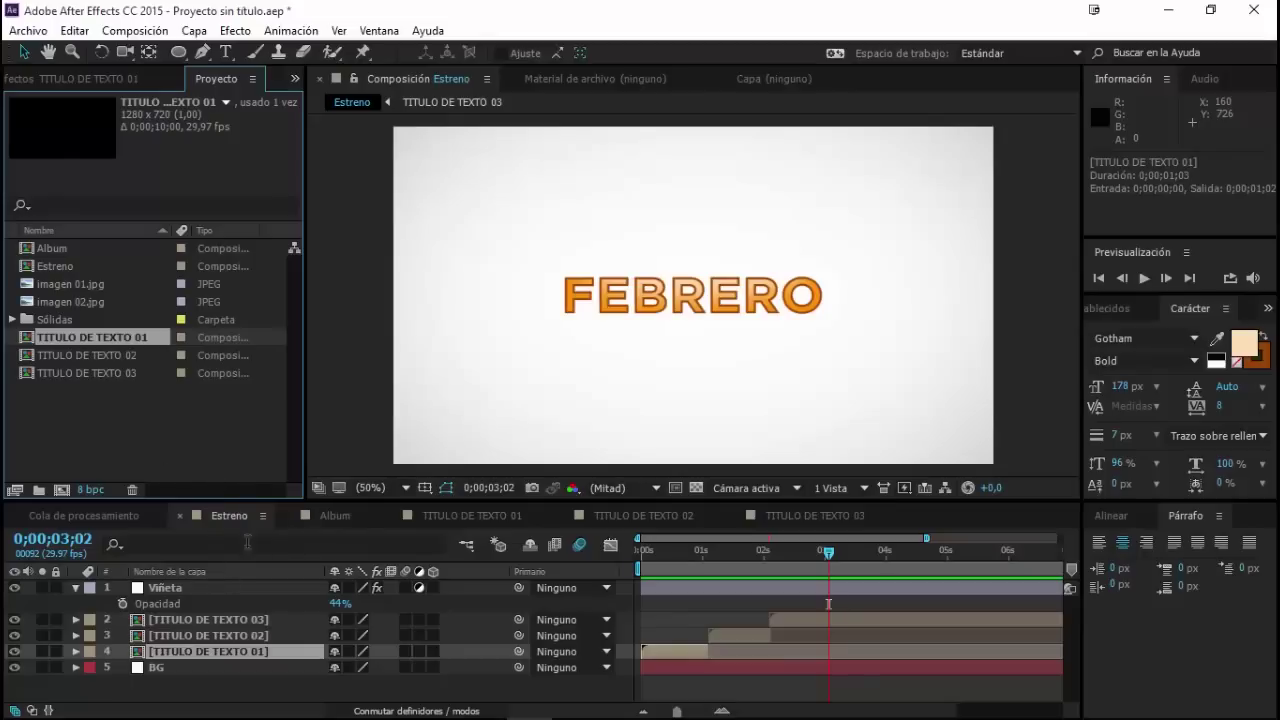
{"action": "left_click", "coordinate": [227, 620]}
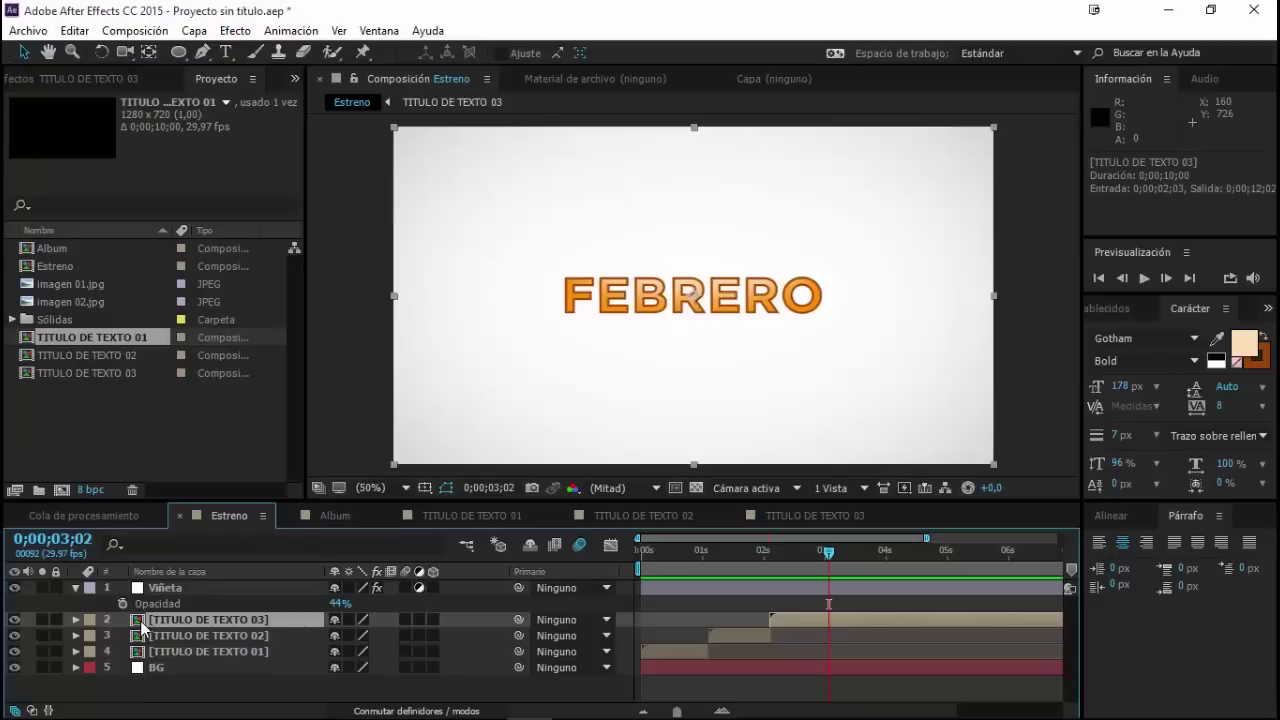
{"action": "key", "text": "ctrl+d"}
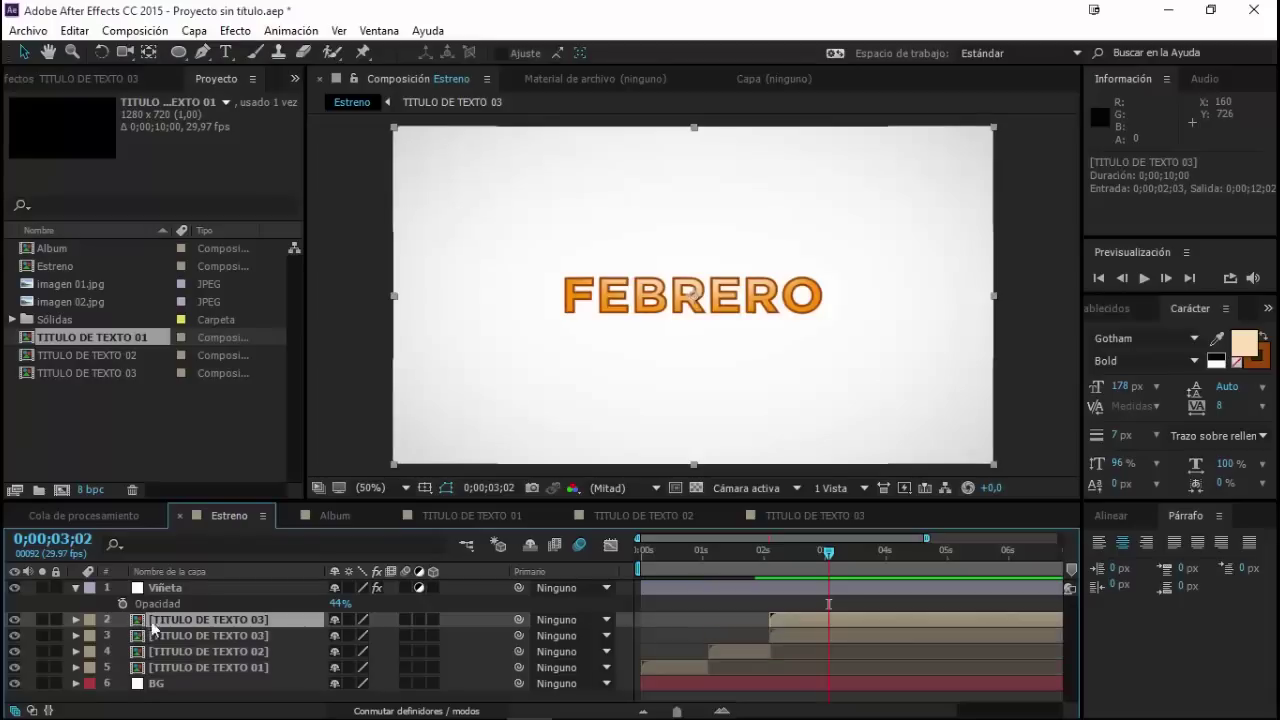
Step: Start the duplicate title six frames later and retype its ESTE text as FGHGF
{"action": "left_click_drag", "start_coordinate": [813, 622], "coordinate": [825, 622]}
{"action": "double_click", "coordinate": [826, 619]}
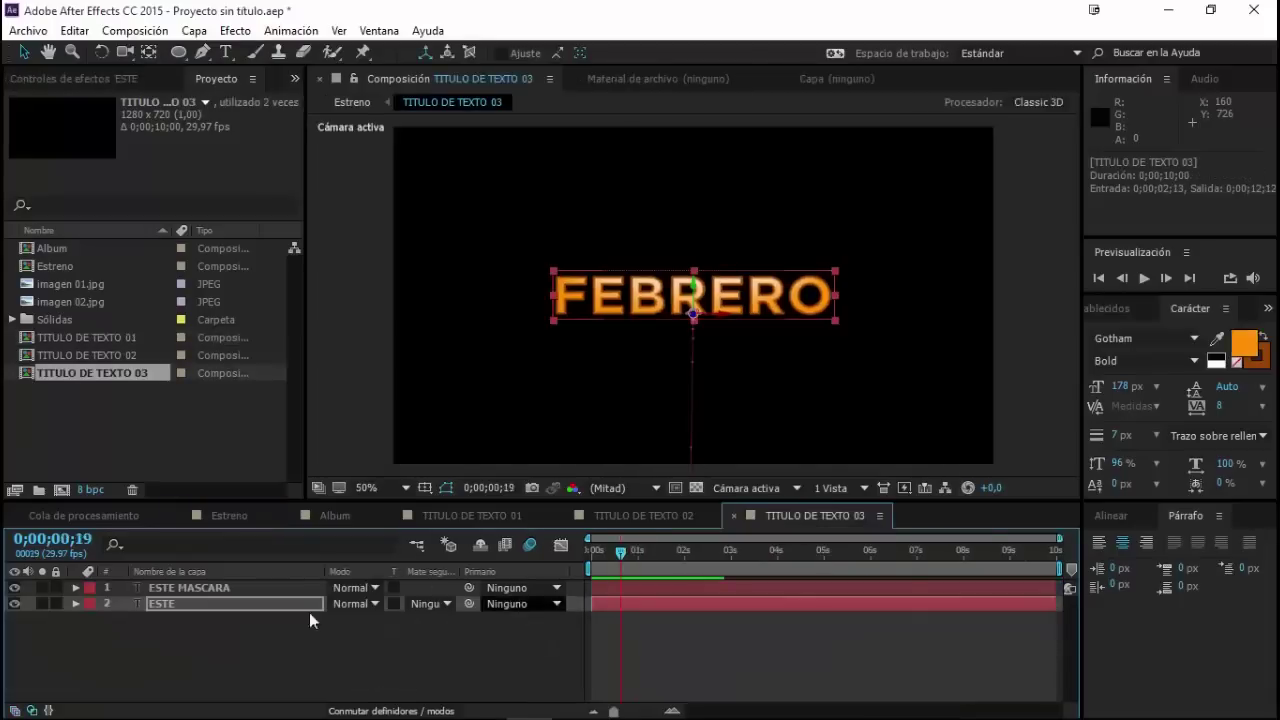
{"action": "left_click", "coordinate": [154, 604]}
{"action": "type", "text": "FGHGF"}
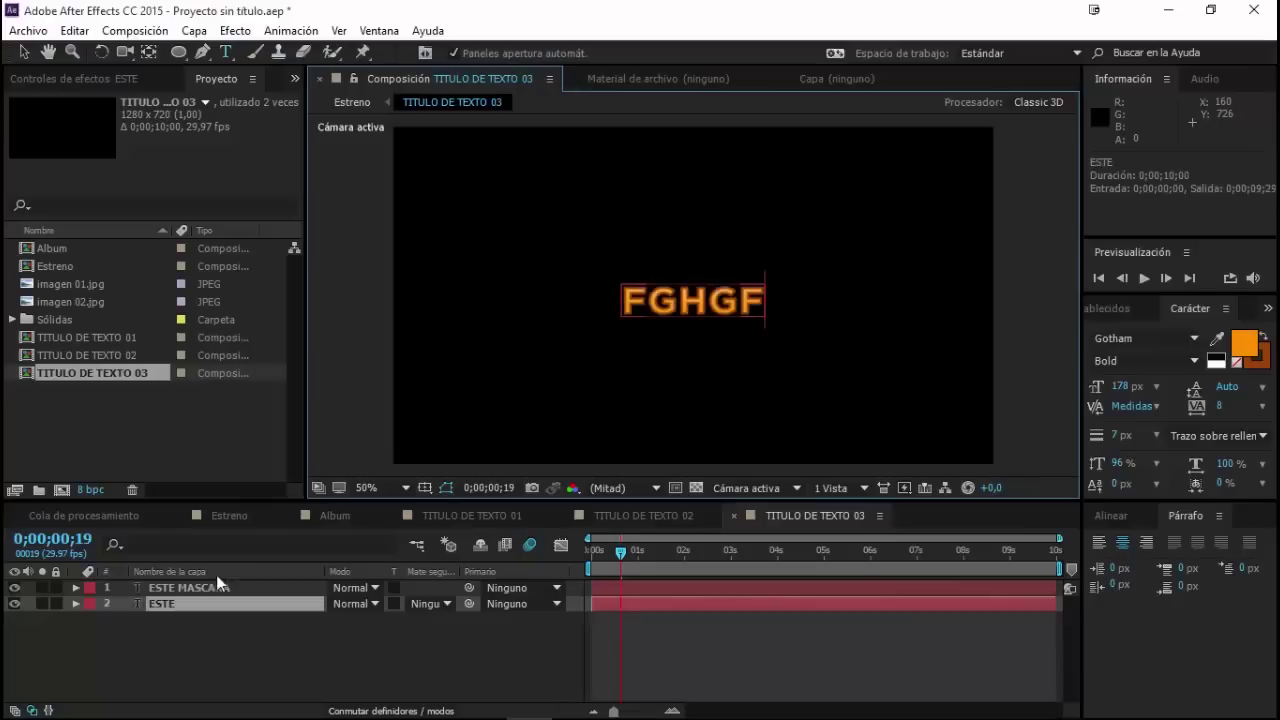
Step: Back in Estreno, scrub from 0;00;02;08 to check the title, then delete the duplicate layer
{"action": "left_click", "coordinate": [232, 516]}
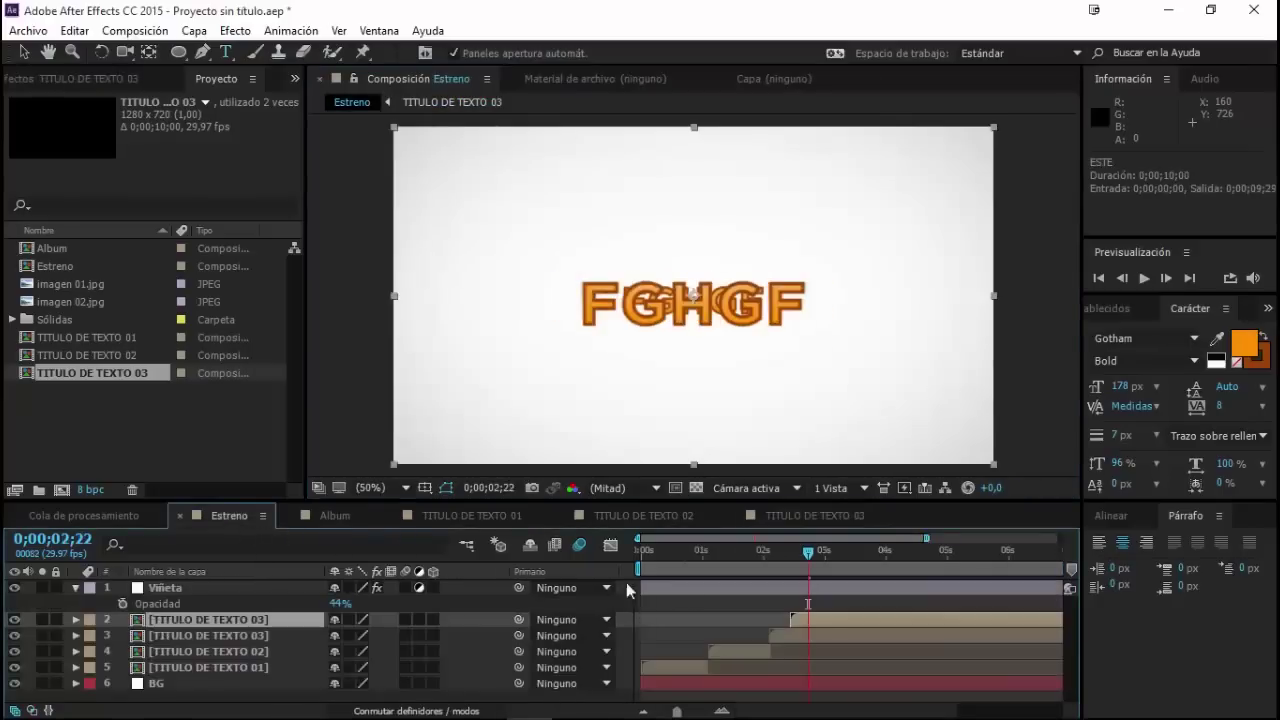
{"action": "left_click", "coordinate": [782, 555]}
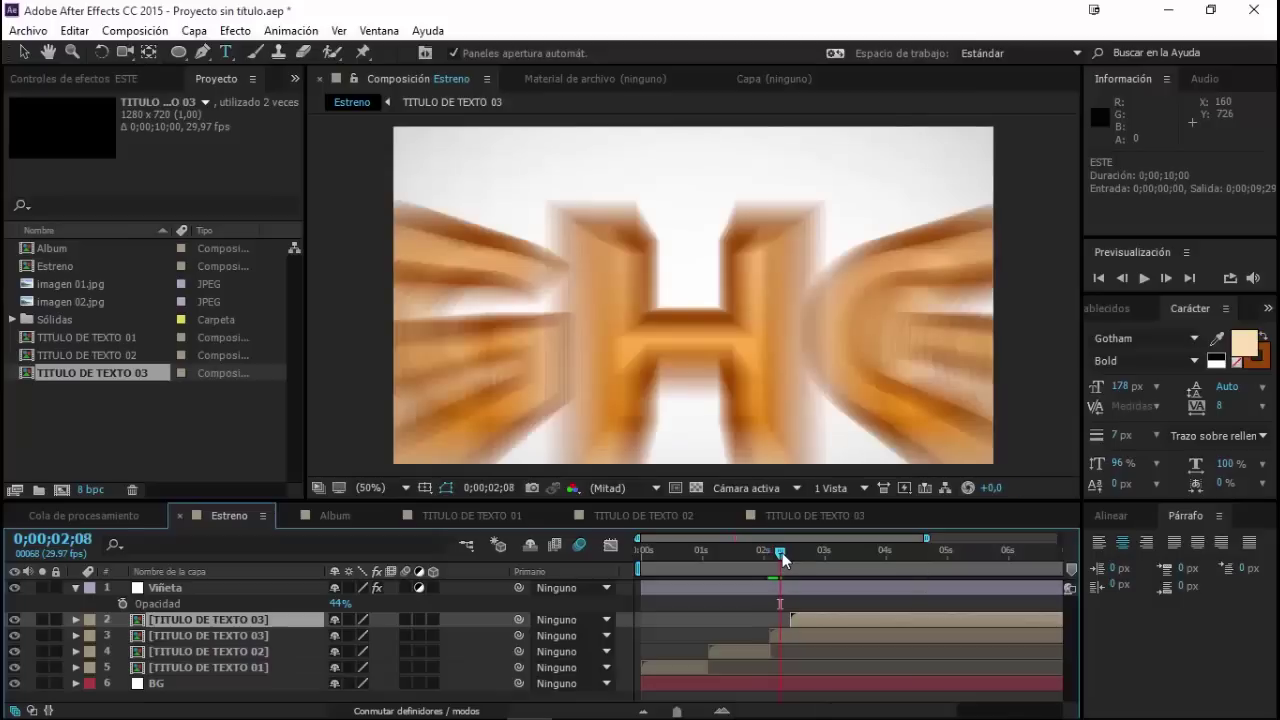
{"action": "left_click", "coordinate": [784, 553]}
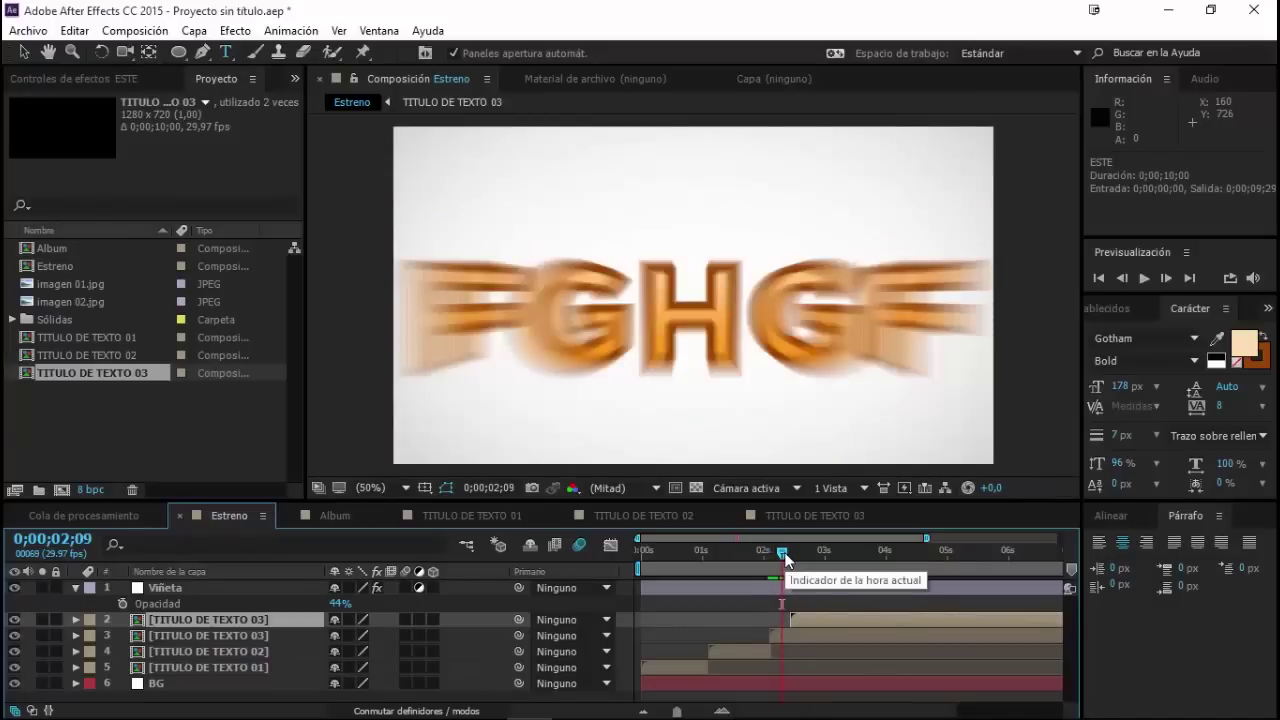
{"action": "left_click_drag", "start_coordinate": [784, 553], "coordinate": [833, 557]}
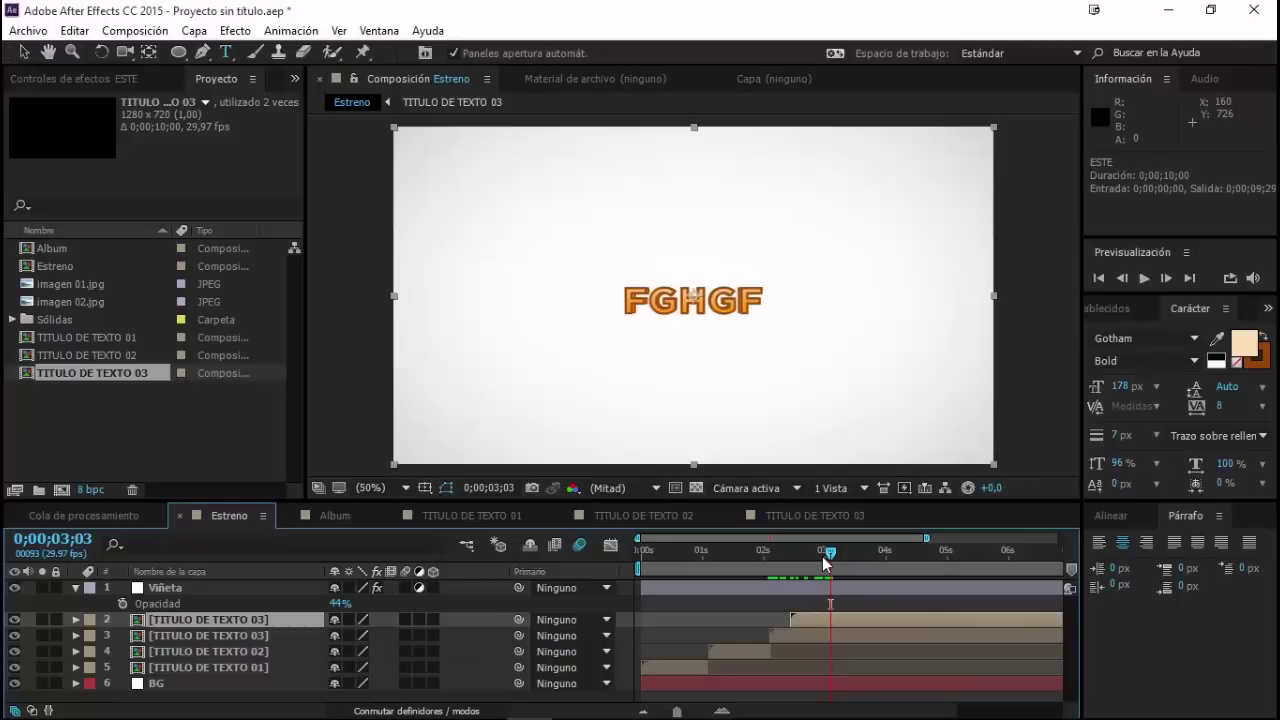
{"action": "key", "text": "Delete"}
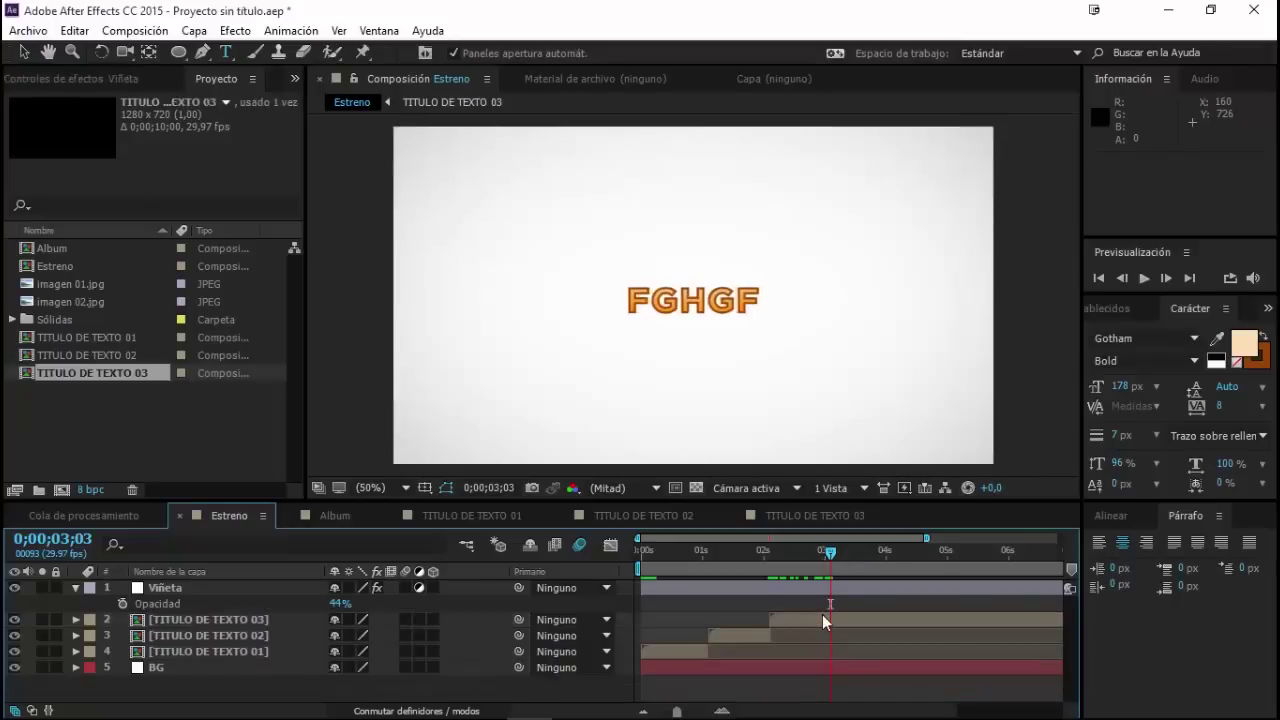
{"action": "left_click", "coordinate": [823, 616]}
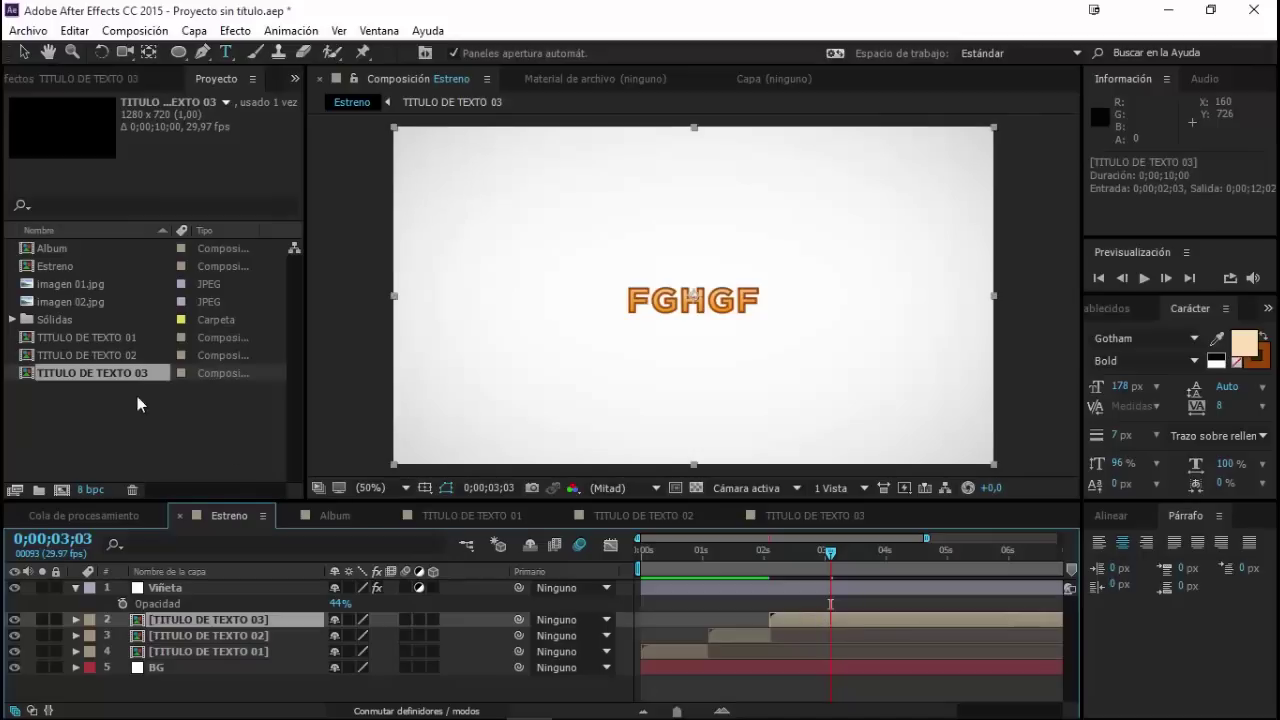
Step: Switch to the Album comp and close the TITULO DE TEXTO 03 comp
{"action": "left_click", "coordinate": [340, 516]}
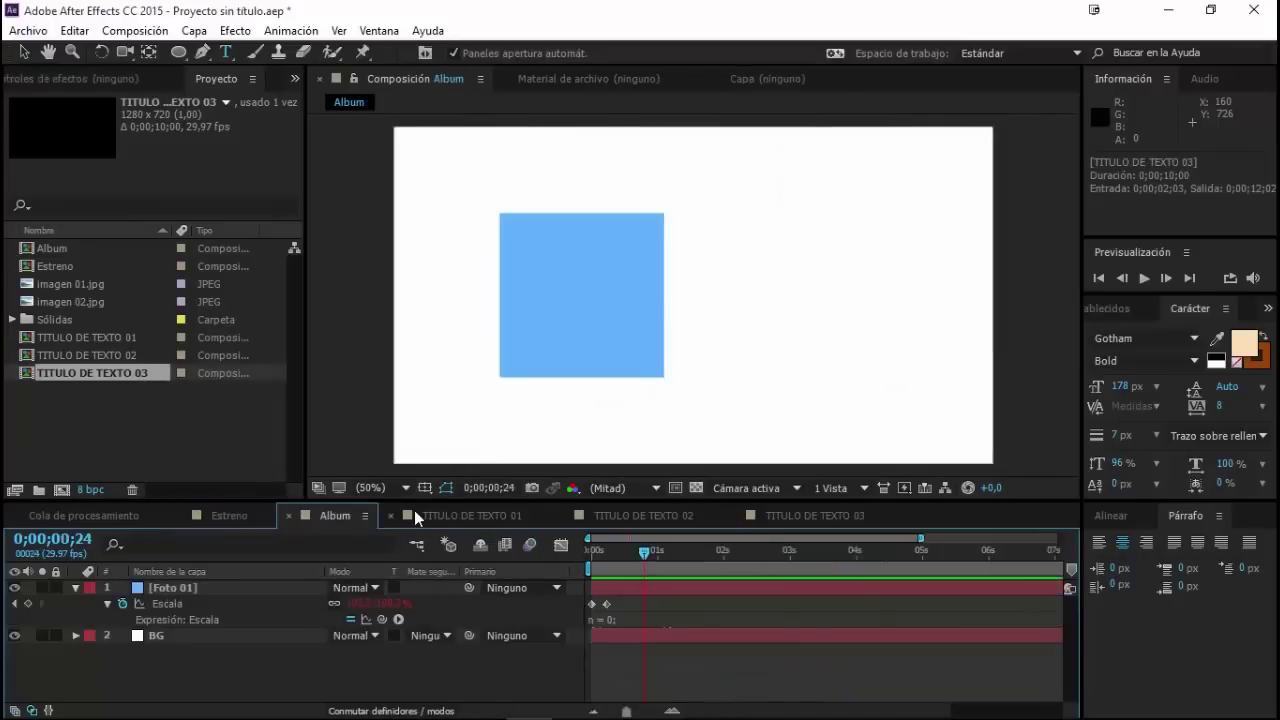
{"action": "left_click", "coordinate": [450, 512]}
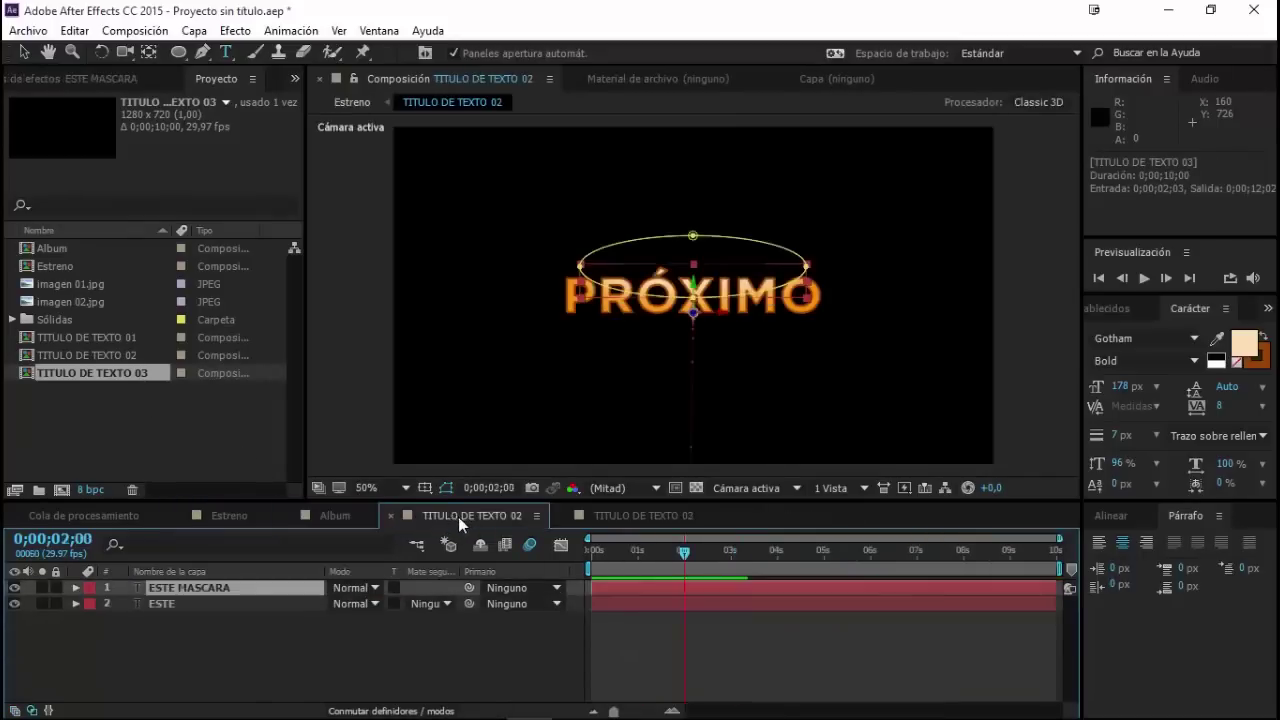
{"action": "key", "text": "ctrl+w"}
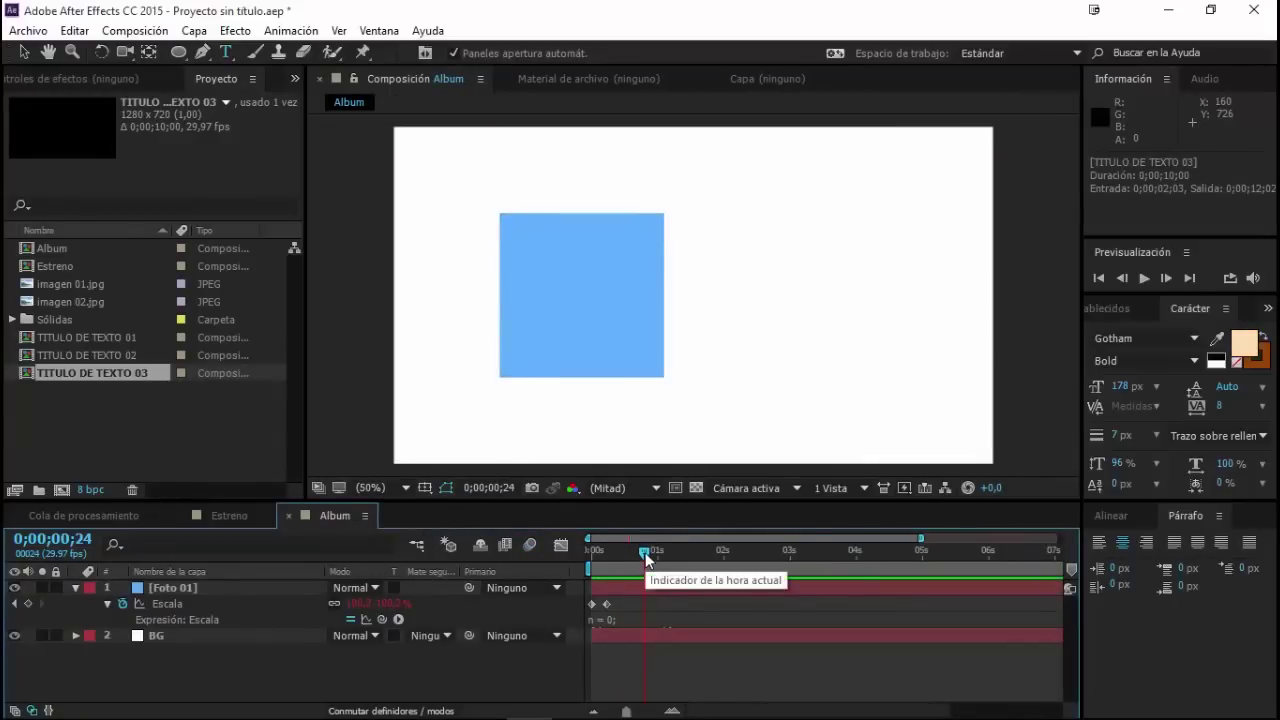
Step: Preview the blue square's scale animation and drop imagen 01.jpg into Album as a layer
{"action": "left_click_drag", "start_coordinate": [645, 552], "coordinate": [622, 556]}
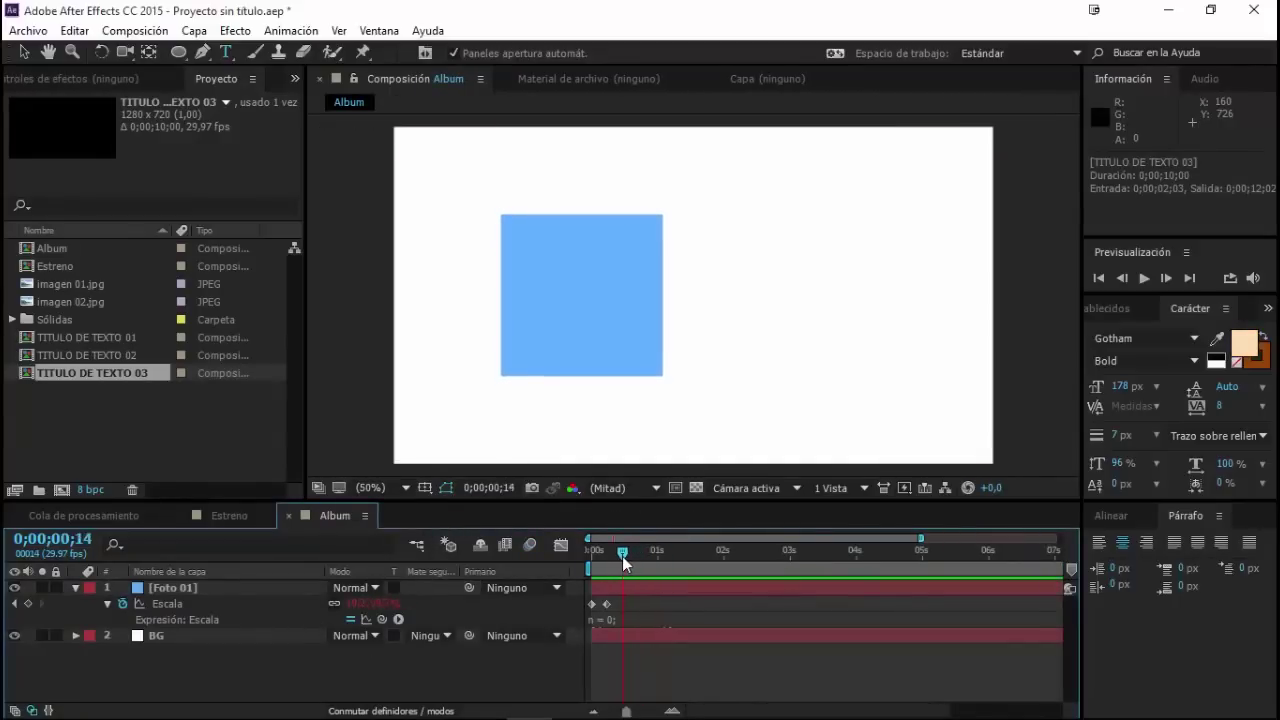
{"action": "key", "text": "space"}
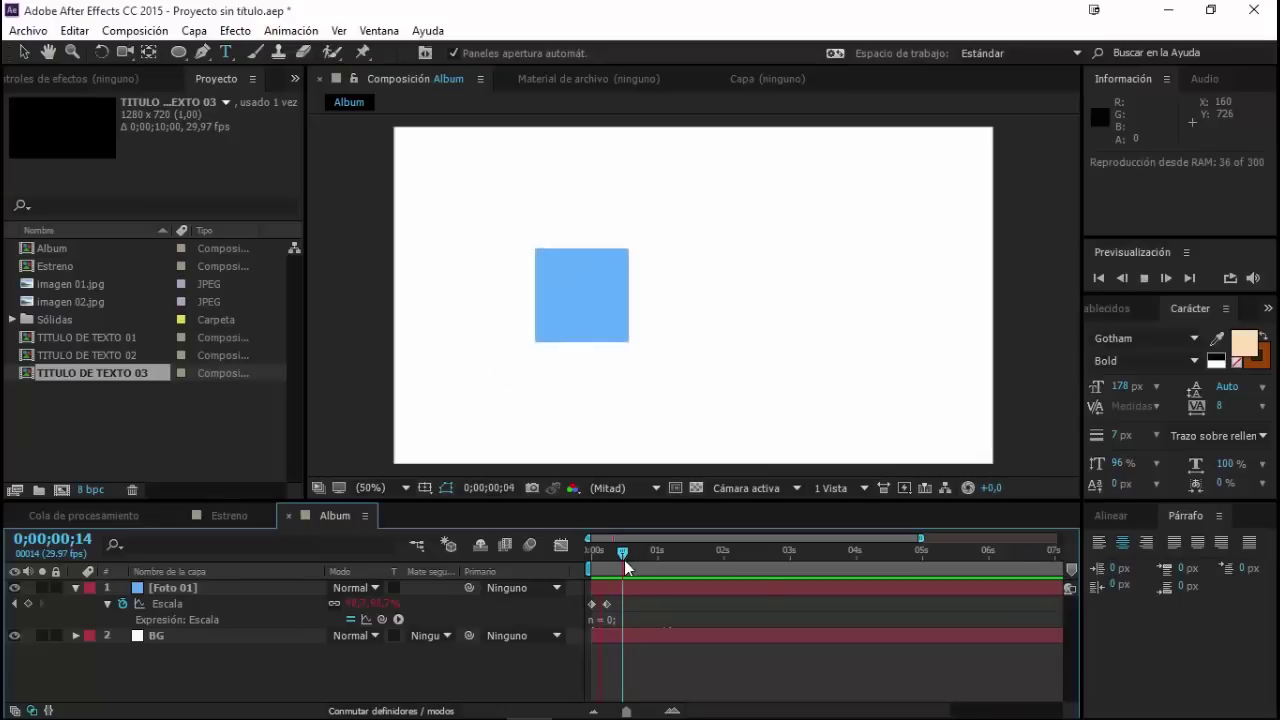
{"action": "left_click", "coordinate": [649, 556]}
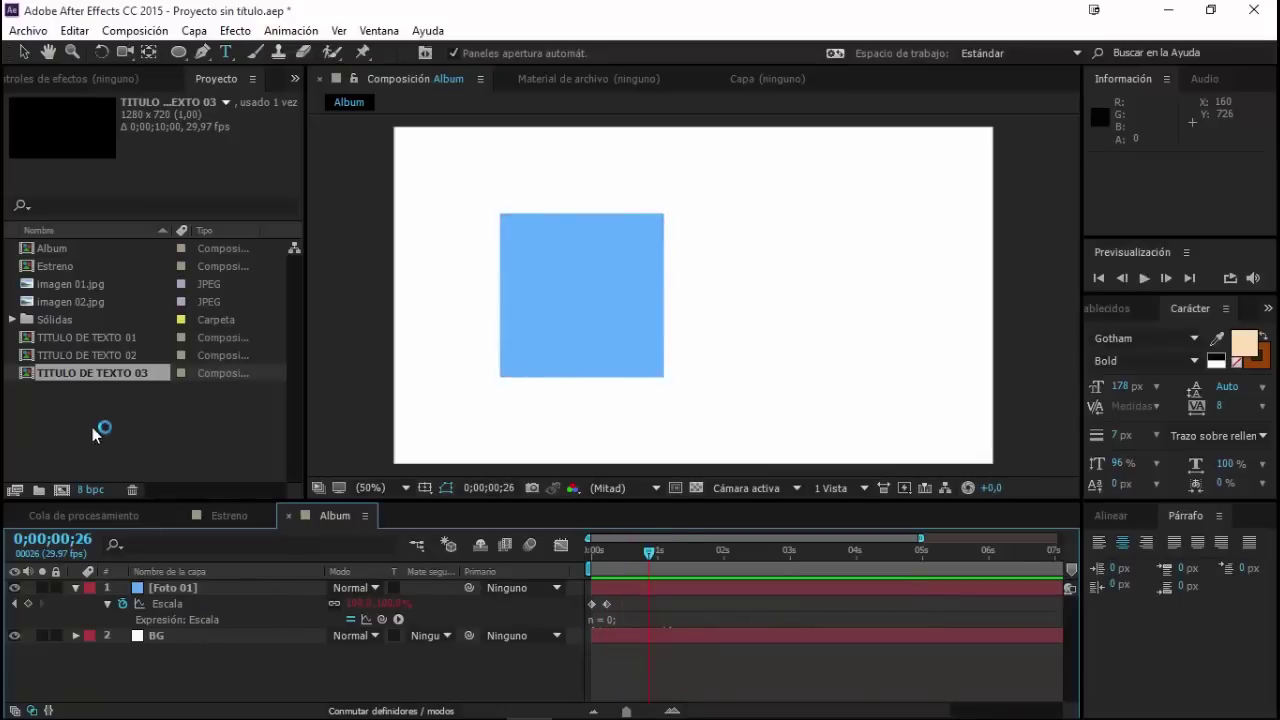
{"action": "left_click_drag", "start_coordinate": [67, 291], "coordinate": [167, 594]}
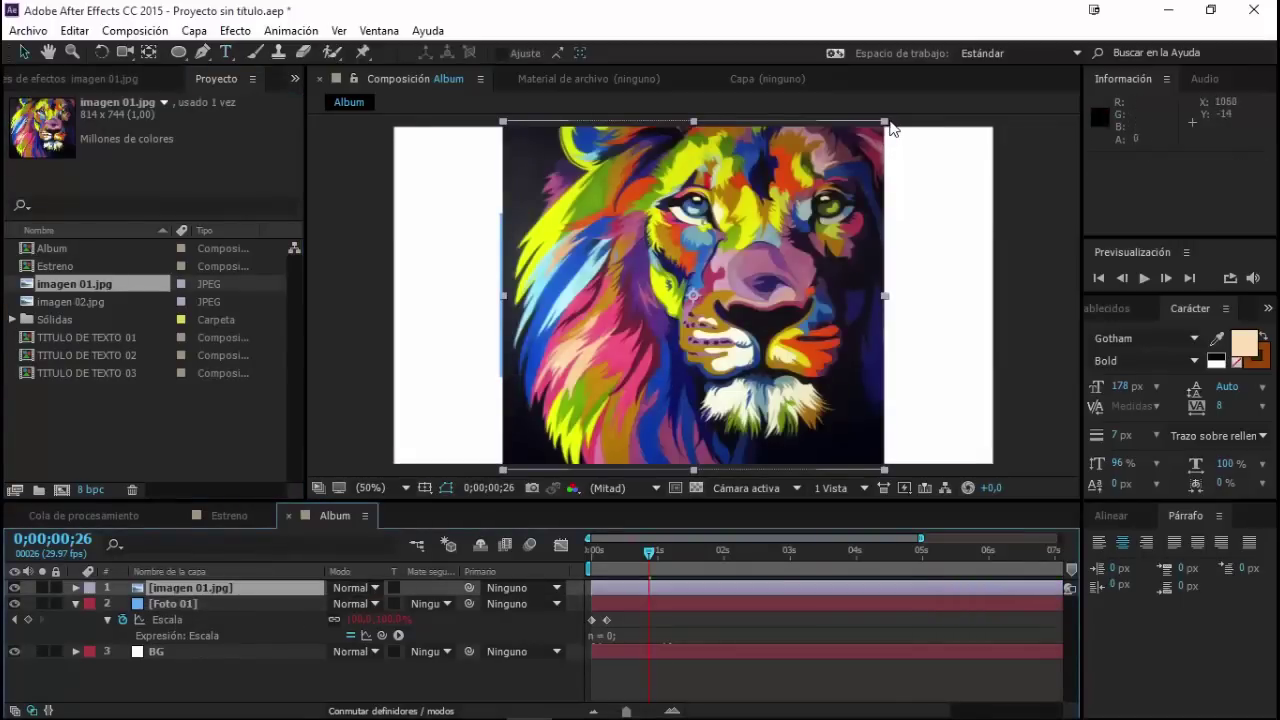
Step: Shrink the lion image to about 78%, position it, and move its layer below Foto 01
{"action": "left_click_drag", "start_coordinate": [885, 122], "coordinate": [823, 180]}
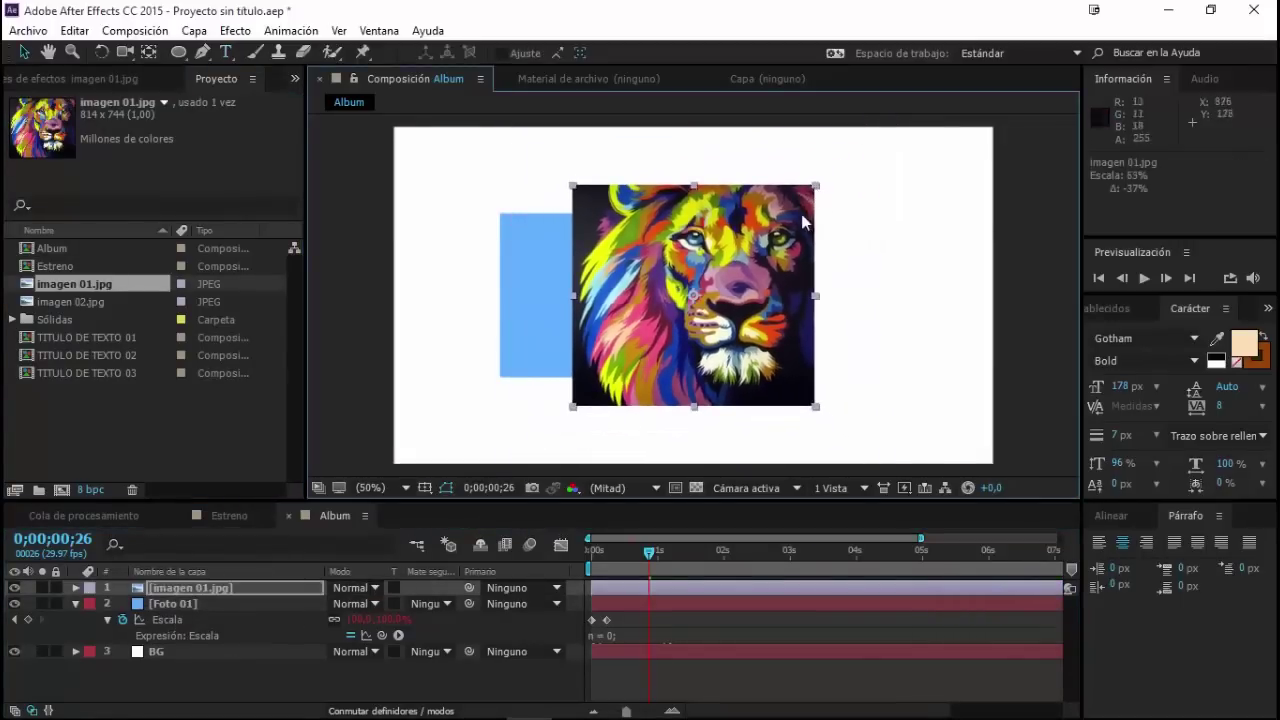
{"action": "left_click_drag", "start_coordinate": [785, 232], "coordinate": [668, 232]}
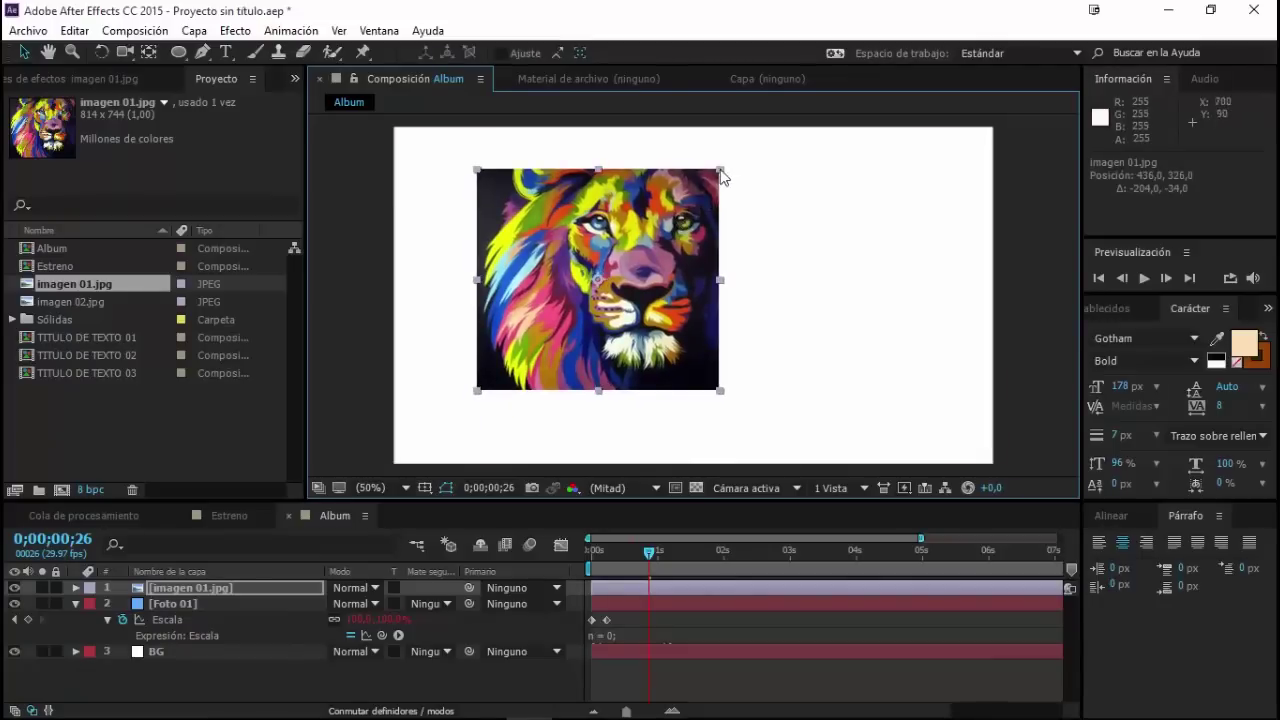
{"action": "left_click_drag", "start_coordinate": [706, 182], "coordinate": [692, 192]}
{"action": "mouse_move", "coordinate": [665, 252]}
{"action": "left_mouse_down"}
{"action": "mouse_move", "coordinate": [618, 318]}
{"action": "mouse_move", "coordinate": [653, 255]}
{"action": "left_mouse_up"}
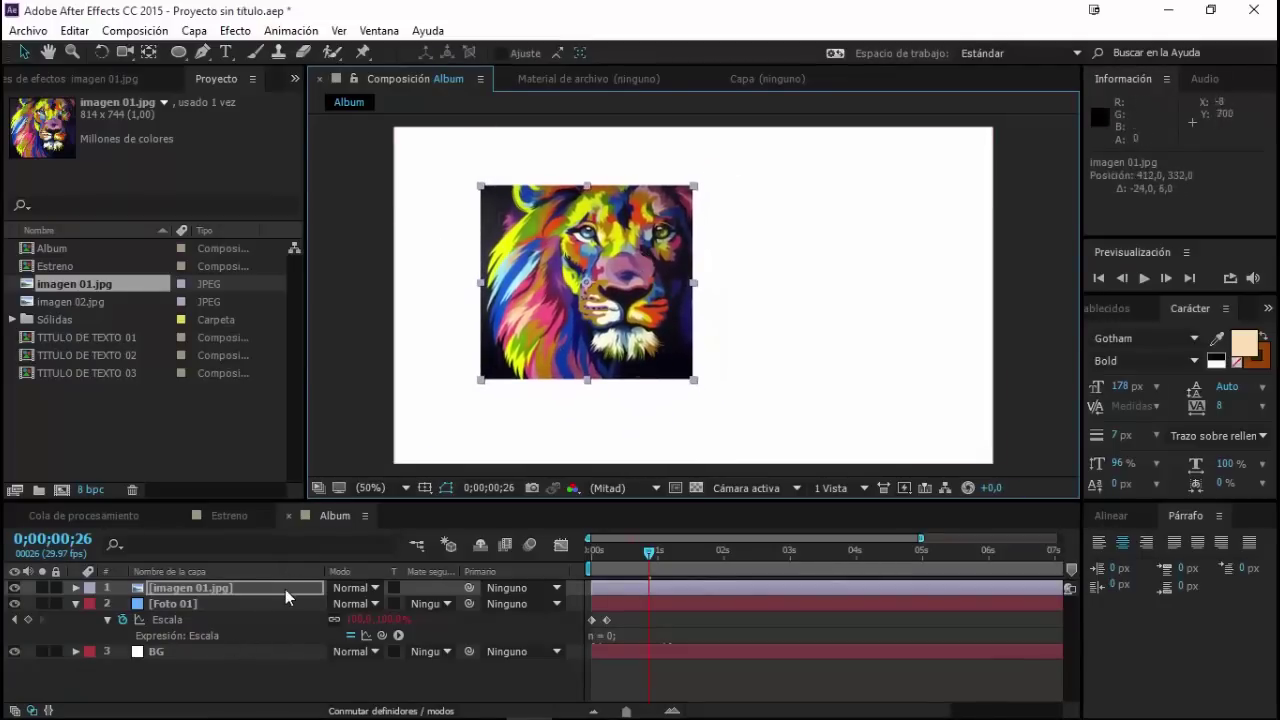
{"action": "left_click_drag", "start_coordinate": [285, 589], "coordinate": [282, 616]}
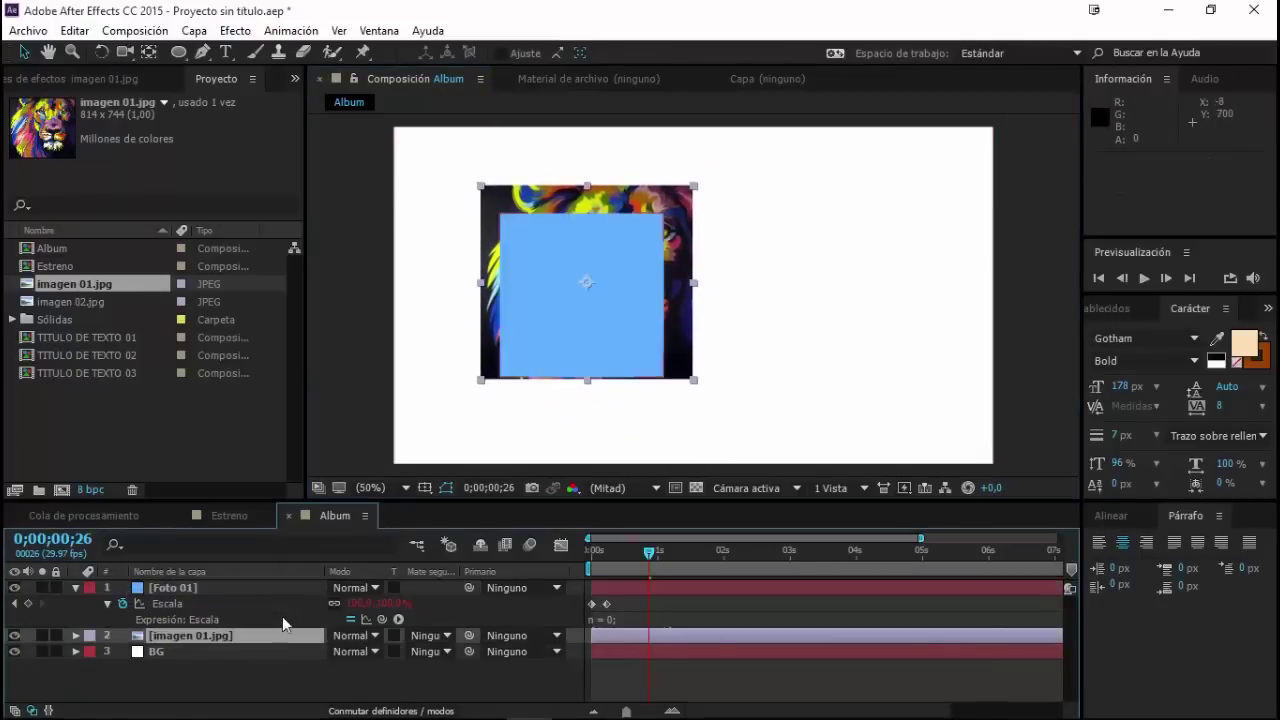
{"action": "left_click_drag", "start_coordinate": [677, 274], "coordinate": [673, 284]}
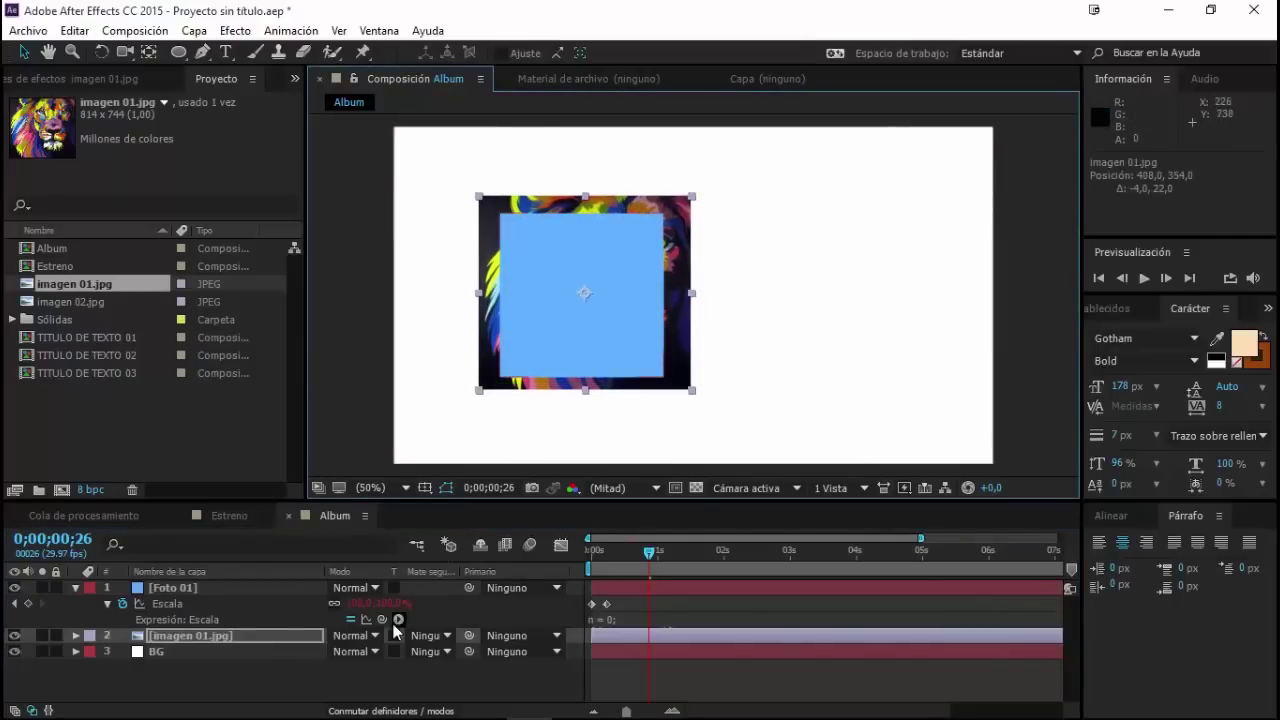
{"action": "mouse_move", "coordinate": [391, 716]}
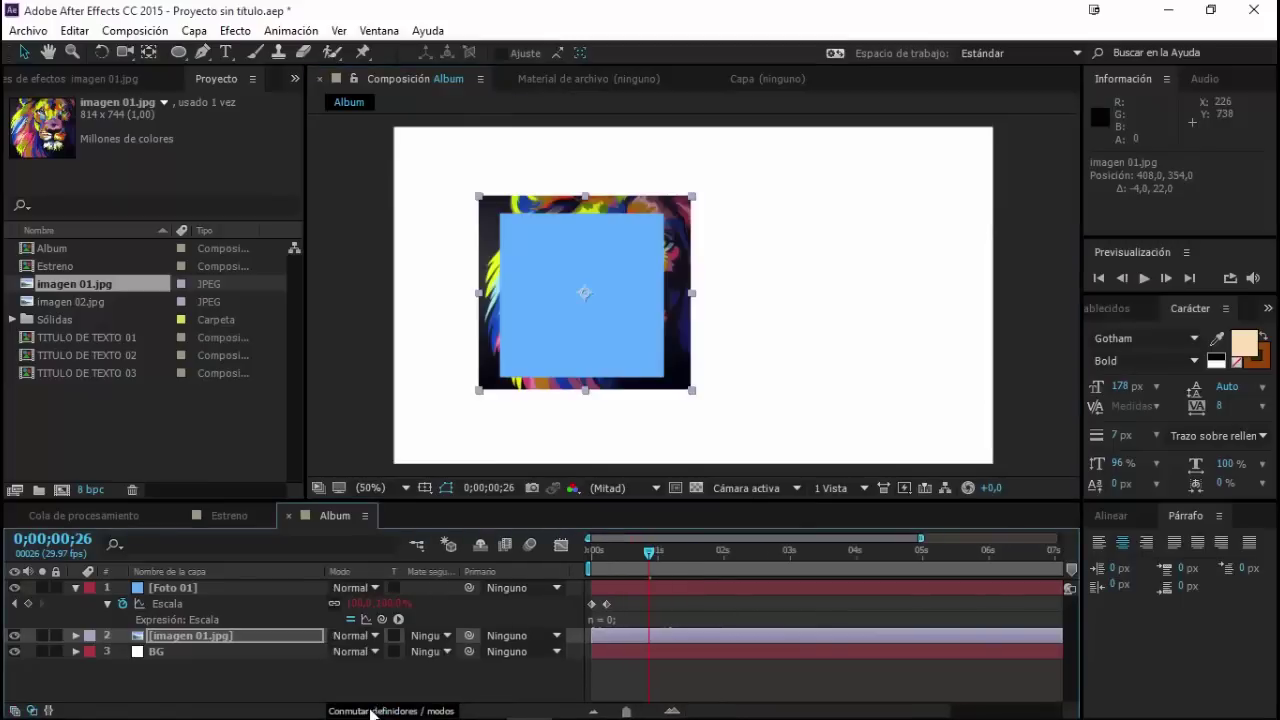
Step: Set imagen 01.jpg's track matte to Alpha Matte "Foto 01", preview, and select both layers
{"action": "left_click", "coordinate": [436, 640]}
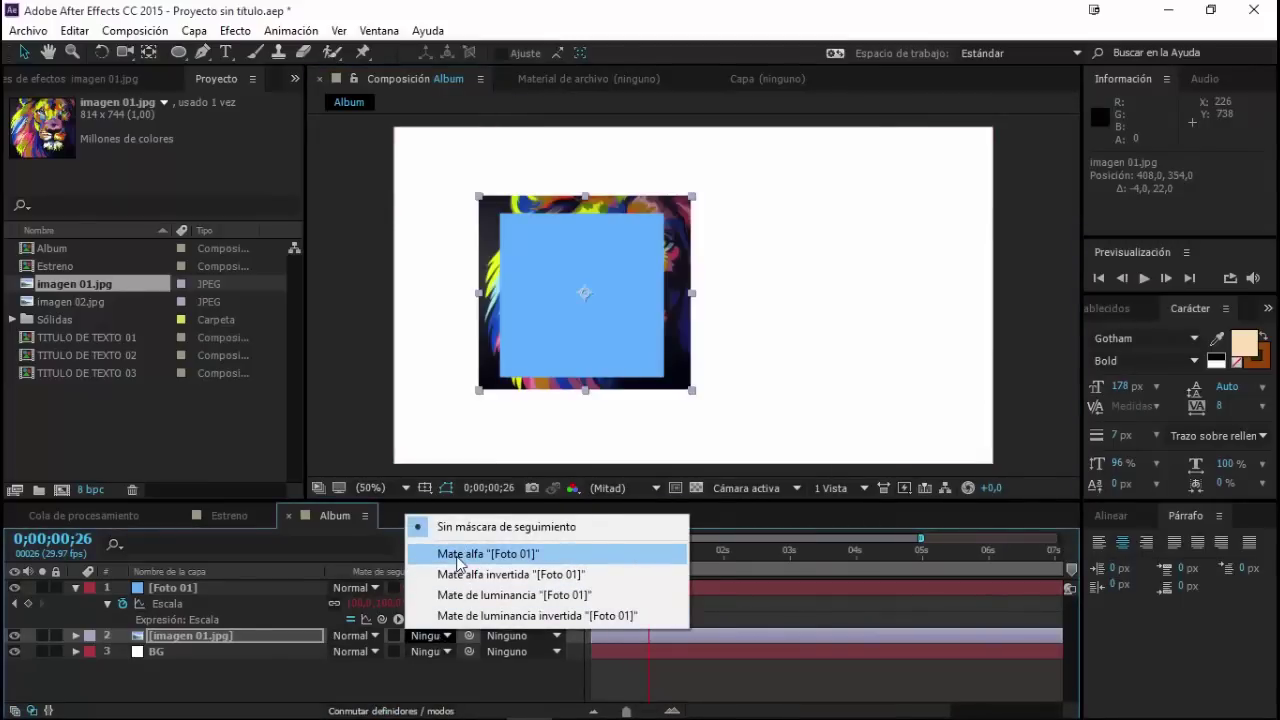
{"action": "left_click", "coordinate": [457, 556]}
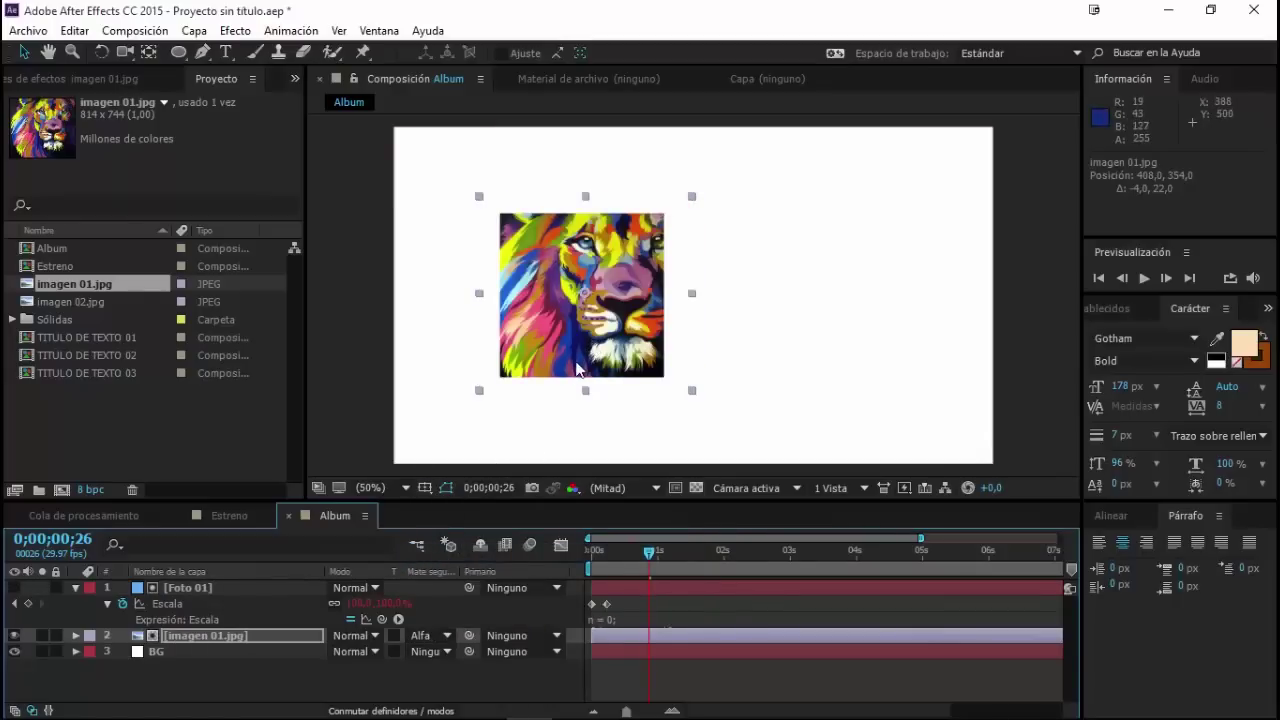
{"action": "key", "text": "space"}
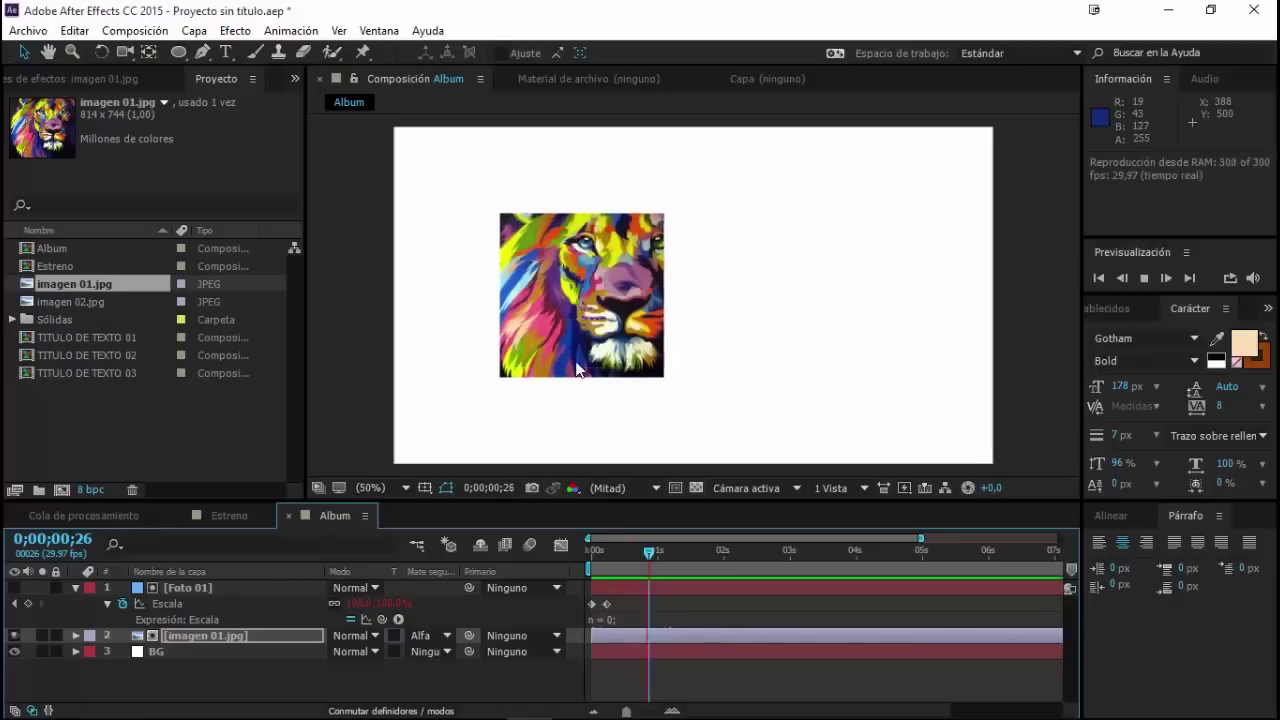
{"action": "key", "text": "space"}
{"action": "key", "text": "space"}
{"action": "key", "text": "space"}
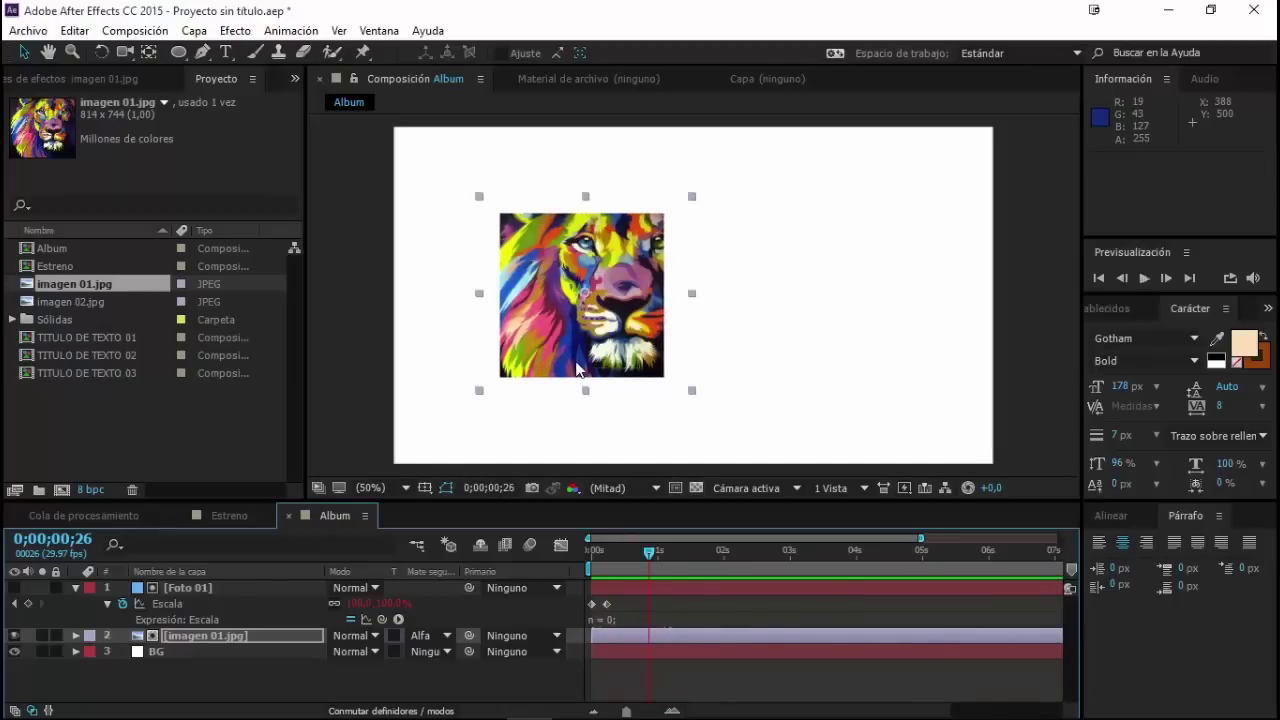
{"action": "left_click", "coordinate": [186, 635]}
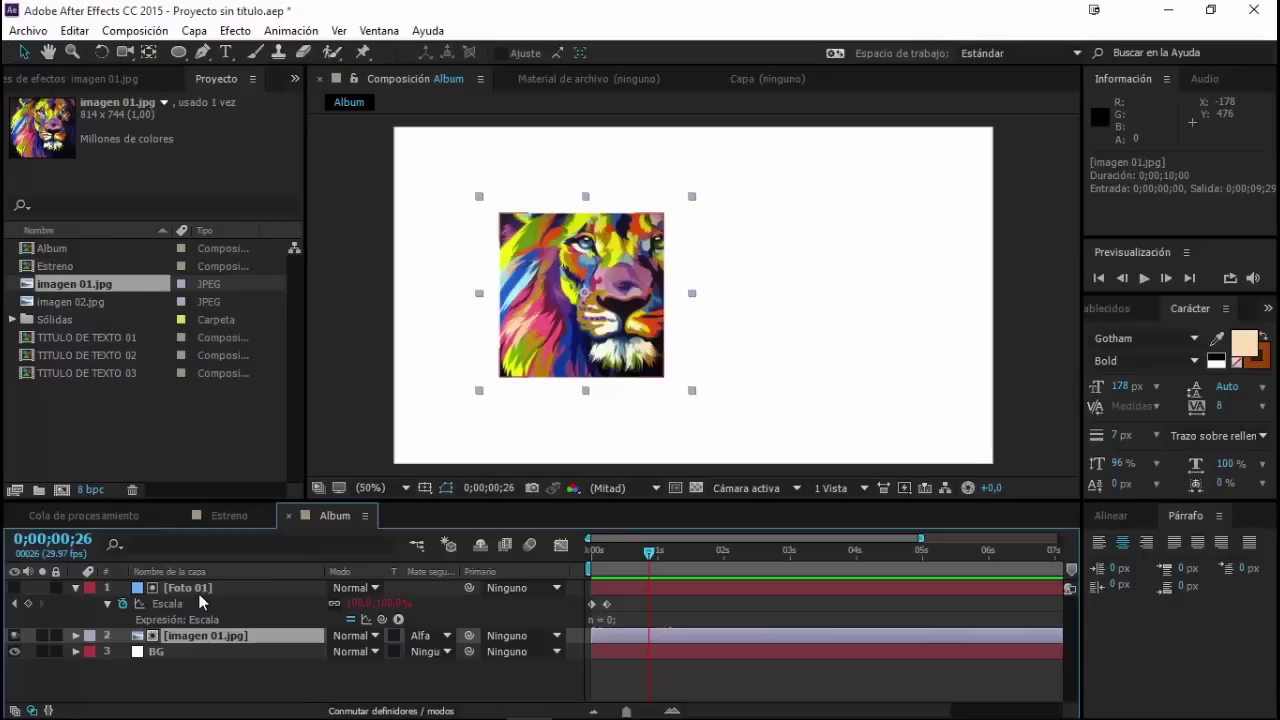
{"action": "left_click", "coordinate": [202, 590], "text": "shift"}
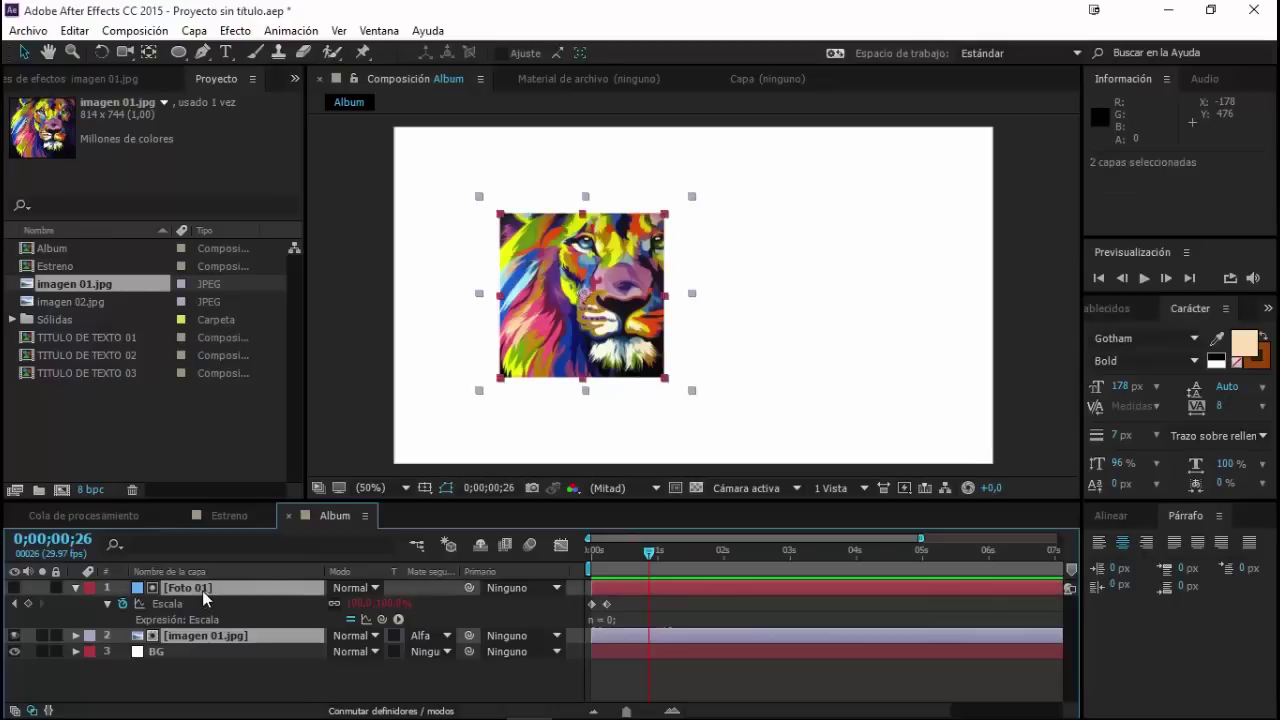
{"action": "key", "text": "ctrl+d"}
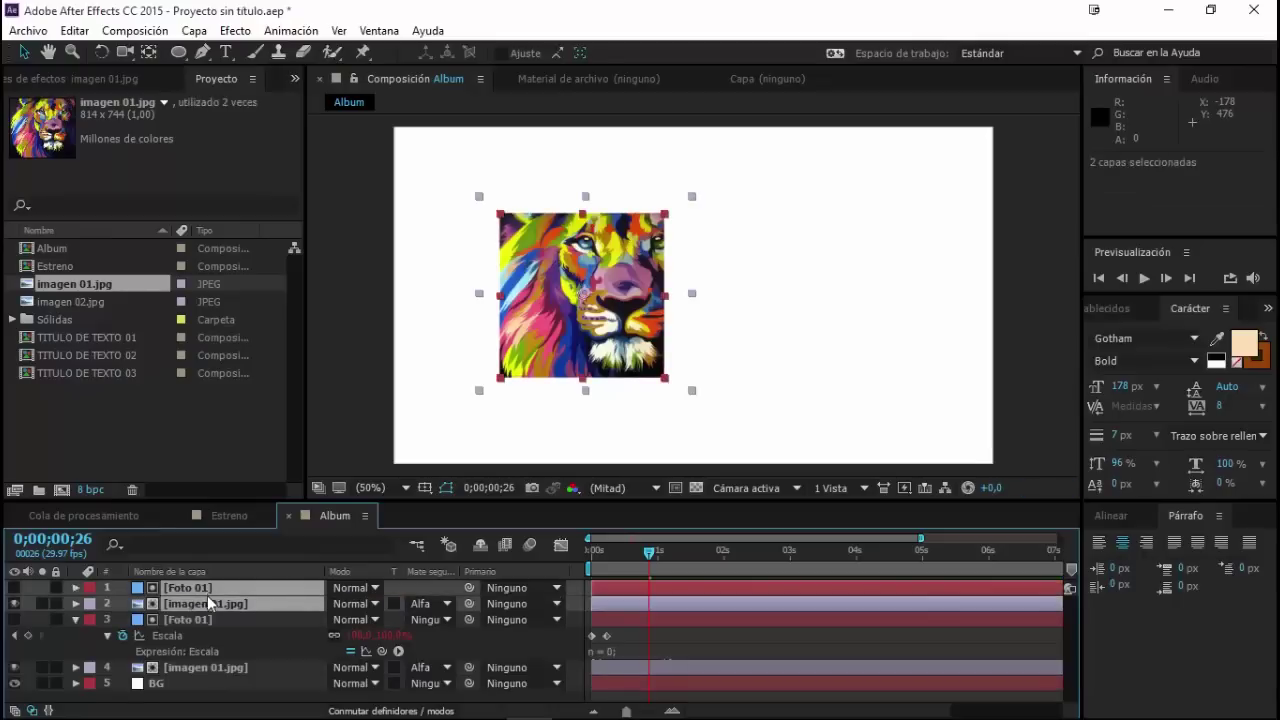
{"action": "left_click_drag", "start_coordinate": [624, 605], "coordinate": [724, 604]}
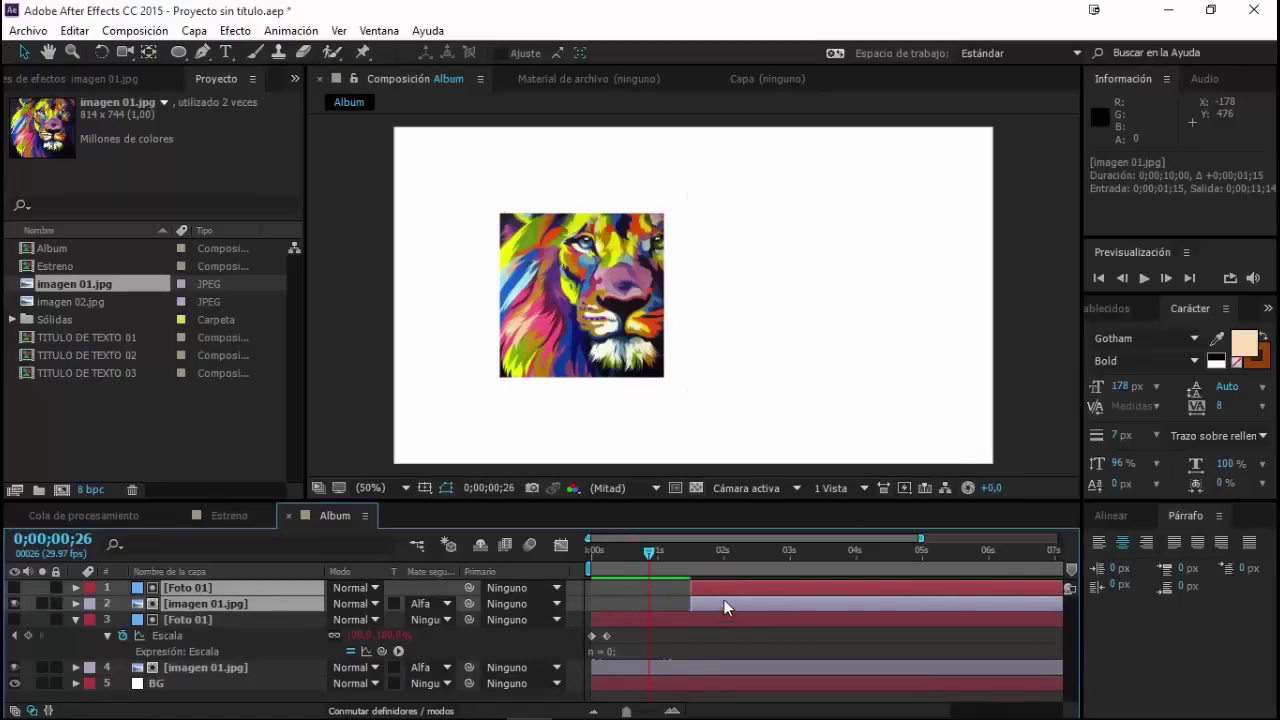
{"action": "left_click", "coordinate": [757, 560]}
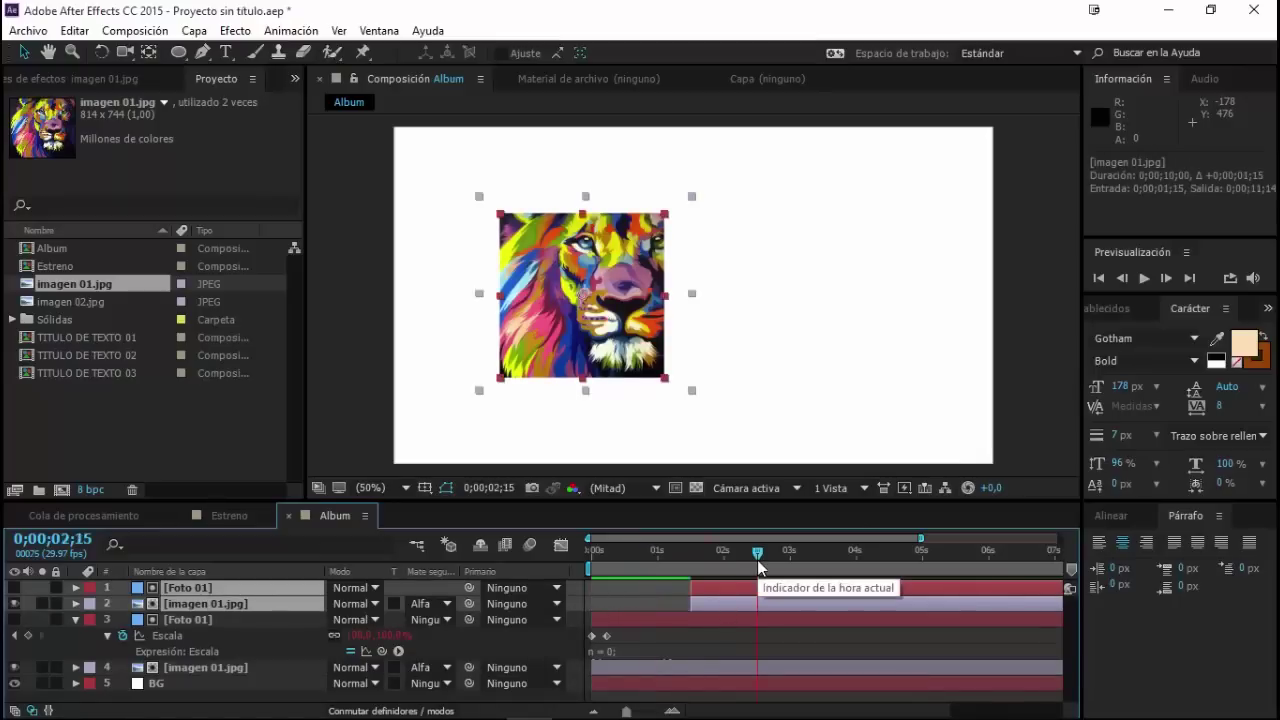
{"action": "key", "text": "ctrl+z"}
{"action": "key", "text": "ctrl+z"}
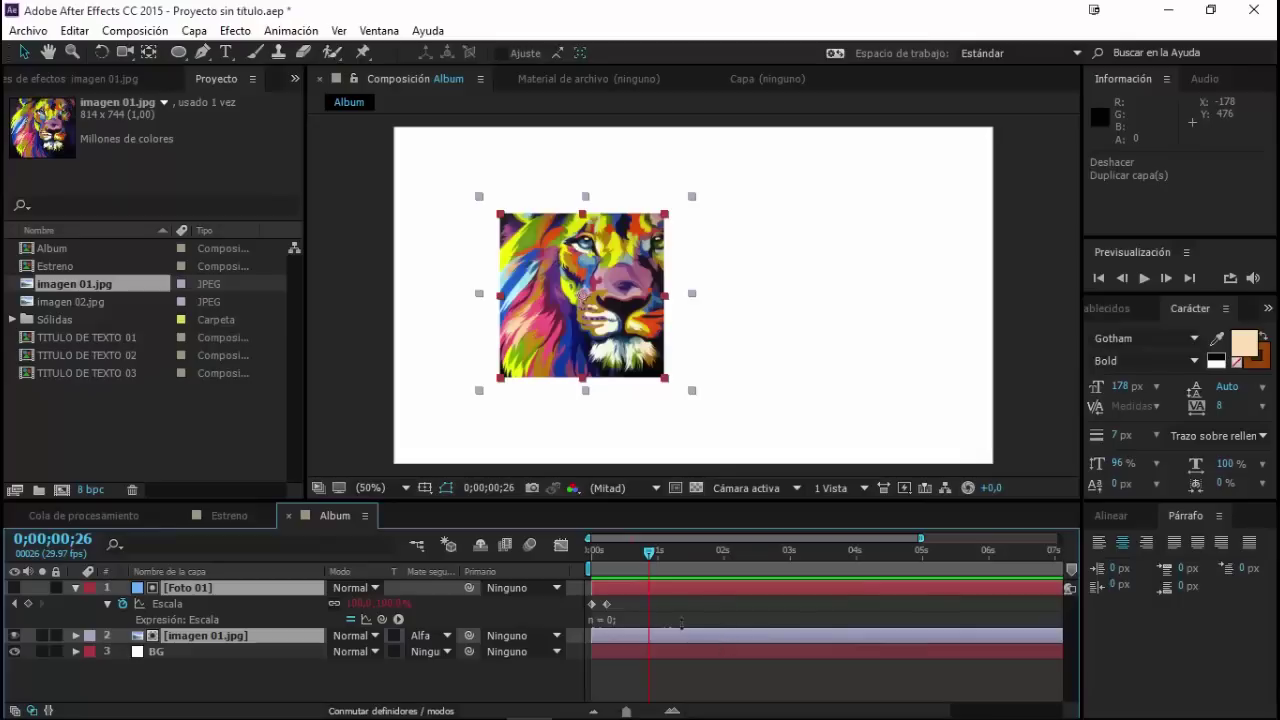
{"action": "left_click", "coordinate": [200, 662]}
Step: Pre-compose the lion image and Foto 01 layers into a precomp named Cuadro 01
{"action": "left_click", "coordinate": [202, 635]}
{"action": "left_click", "coordinate": [206, 587], "text": "shift"}
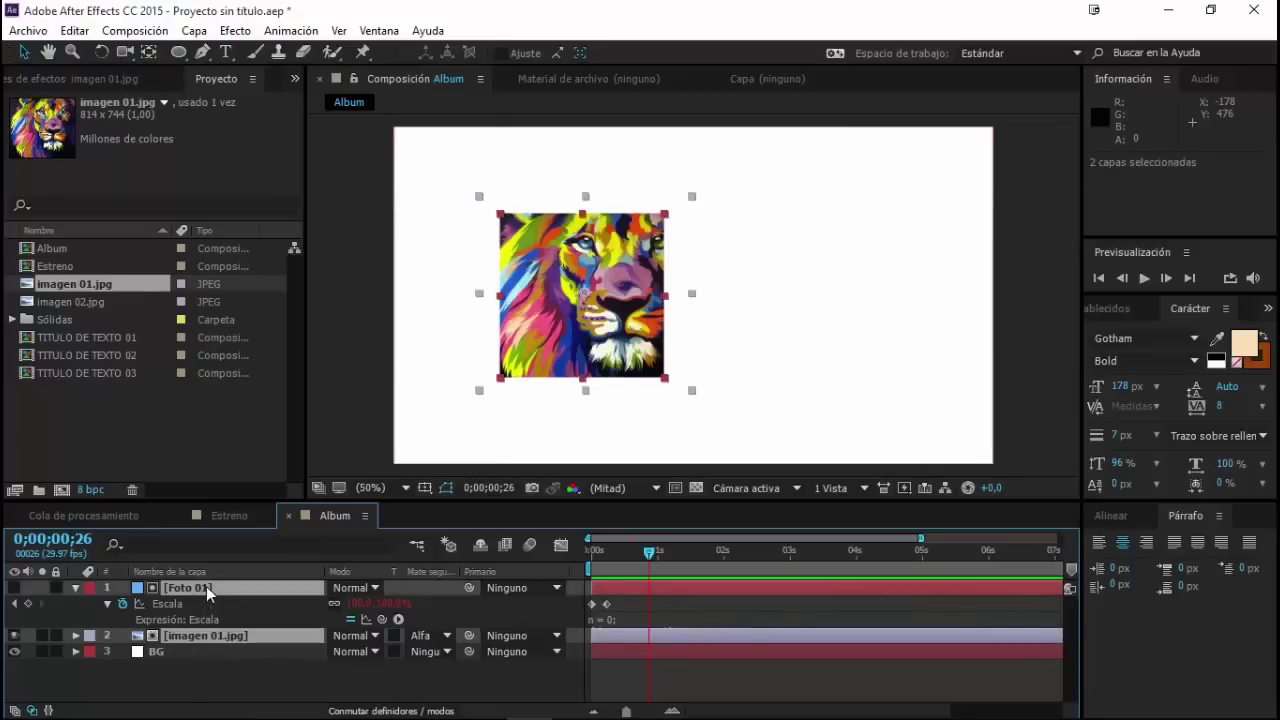
{"action": "left_click", "coordinate": [194, 30]}
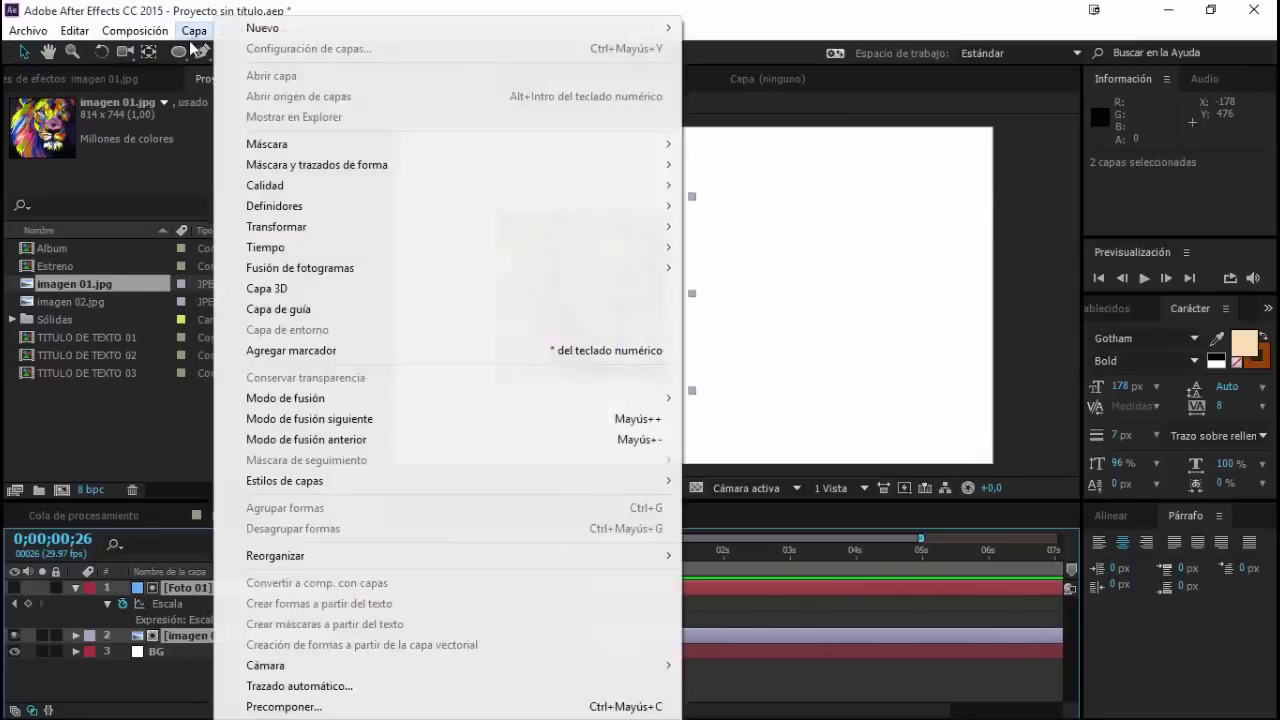
{"action": "left_click", "coordinate": [288, 706]}
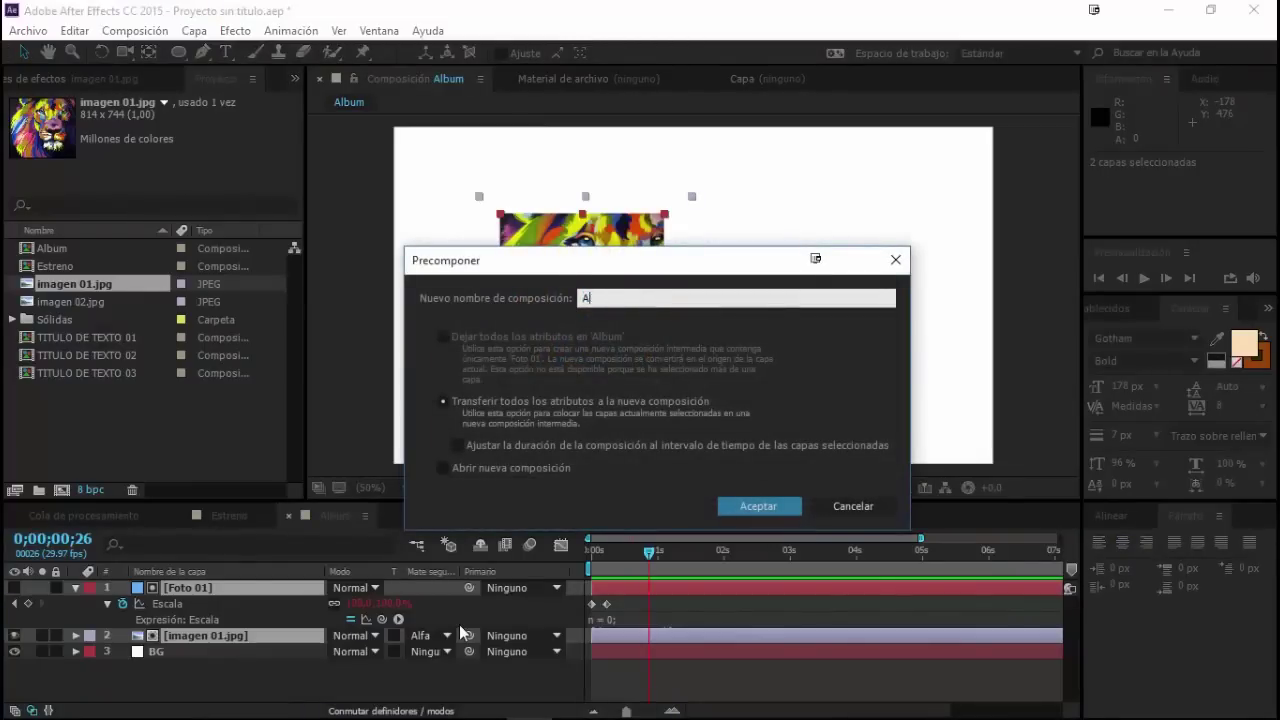
{"action": "type", "text": "CUA"}
{"action": "key", "text": "BackSpace"}
{"action": "key", "text": "BackSpace"}
{"action": "type", "text": "uadro 01"}
{"action": "key", "text": "Return"}
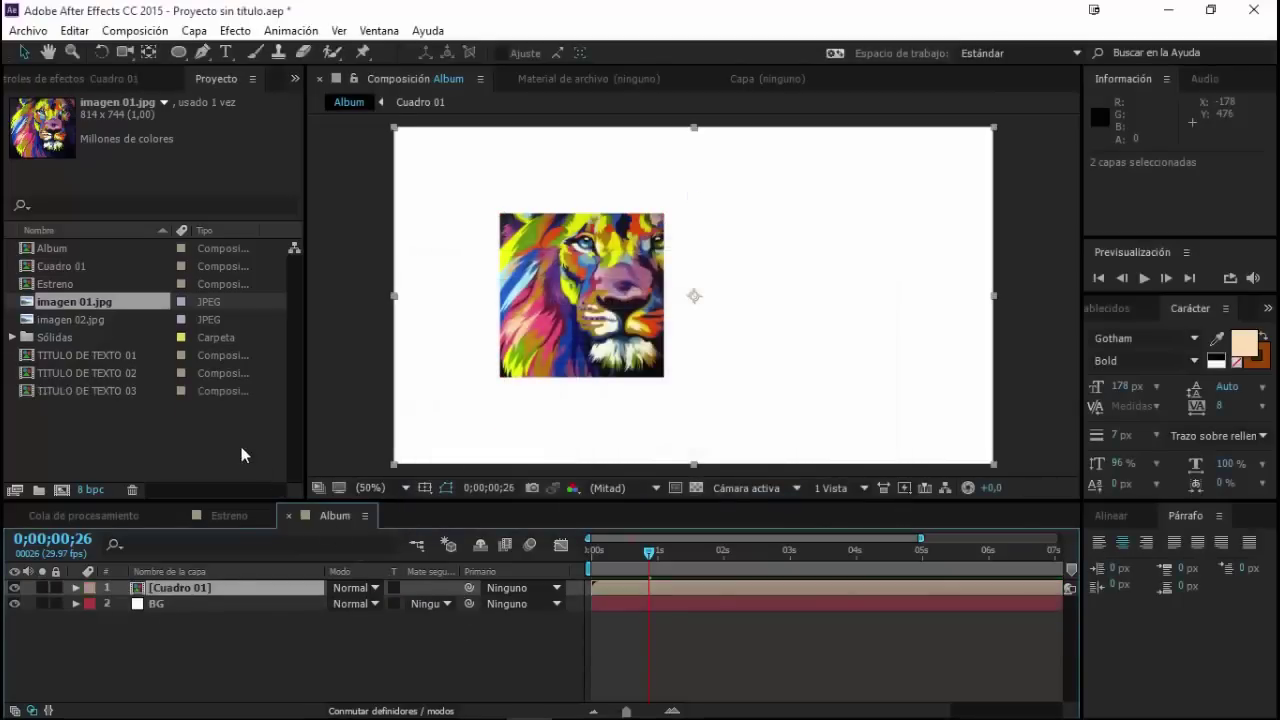
Step: Duplicate the Cuadro 01 layer in Album with Ctrl+D
{"action": "left_click", "coordinate": [172, 450]}
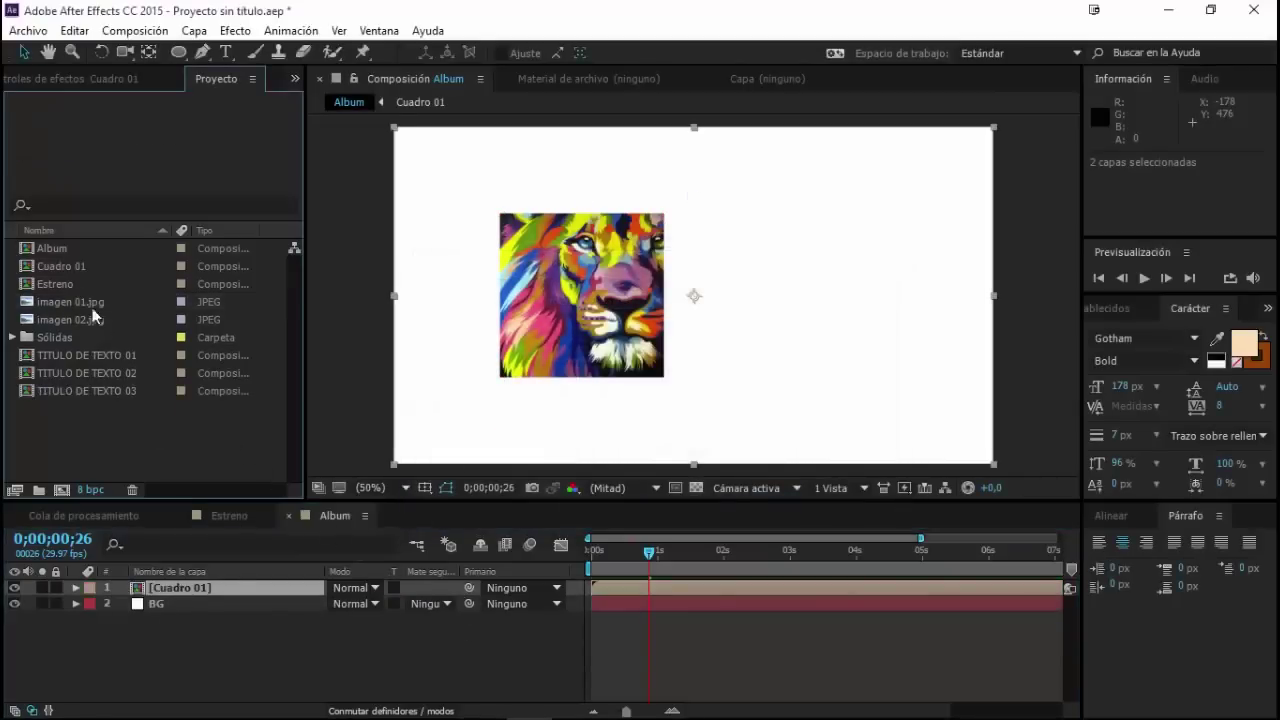
{"action": "left_click", "coordinate": [33, 268]}
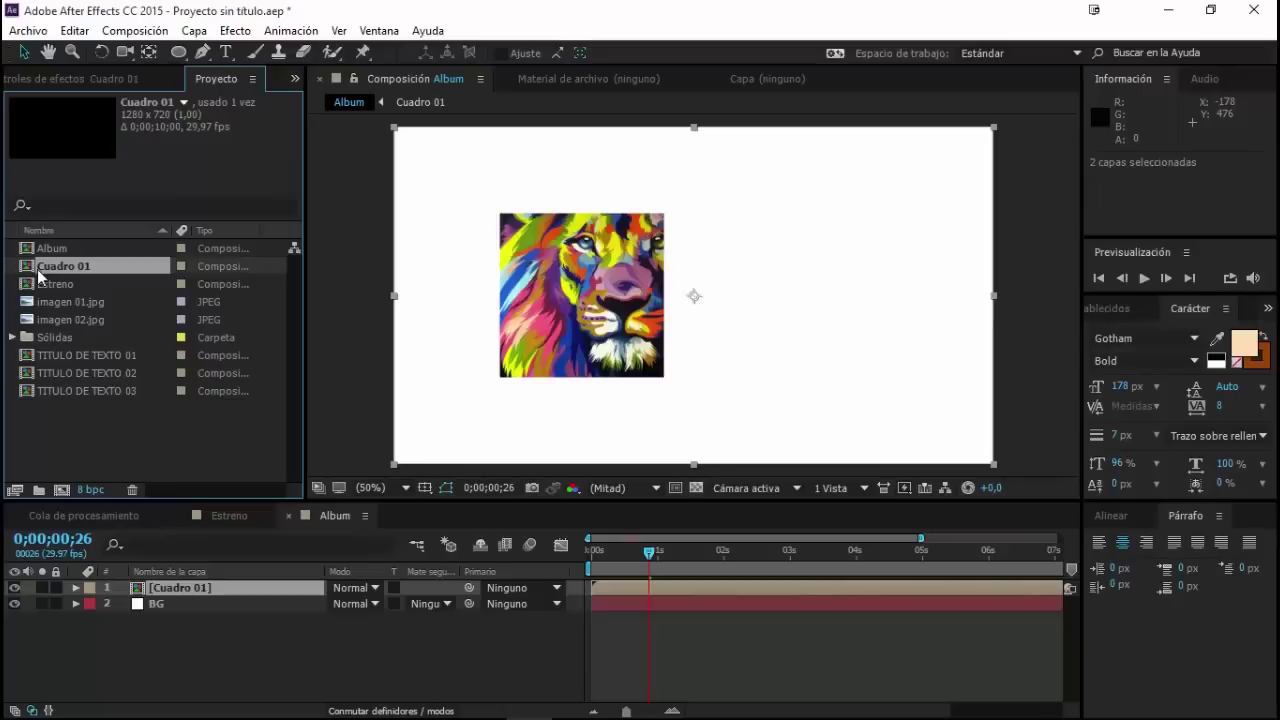
{"action": "left_click", "coordinate": [135, 592]}
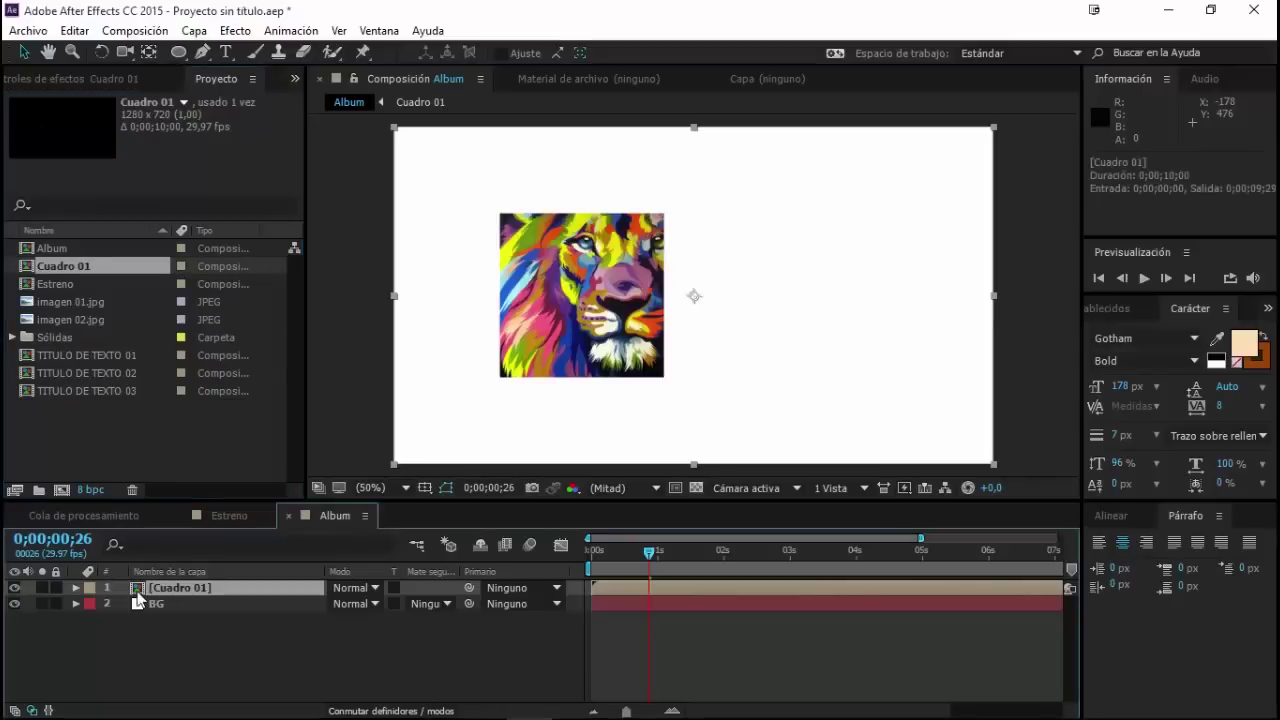
{"action": "key", "text": "ctrl+d"}
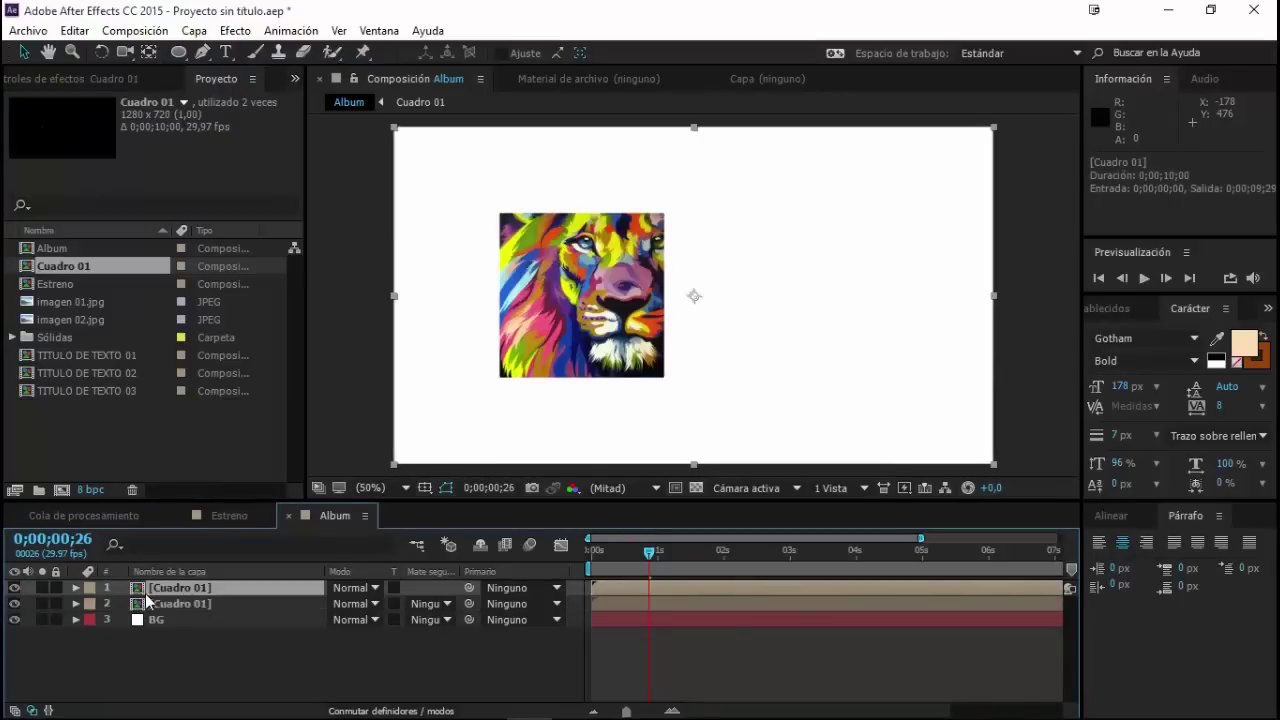
{"action": "left_click_drag", "start_coordinate": [670, 592], "coordinate": [729, 592]}
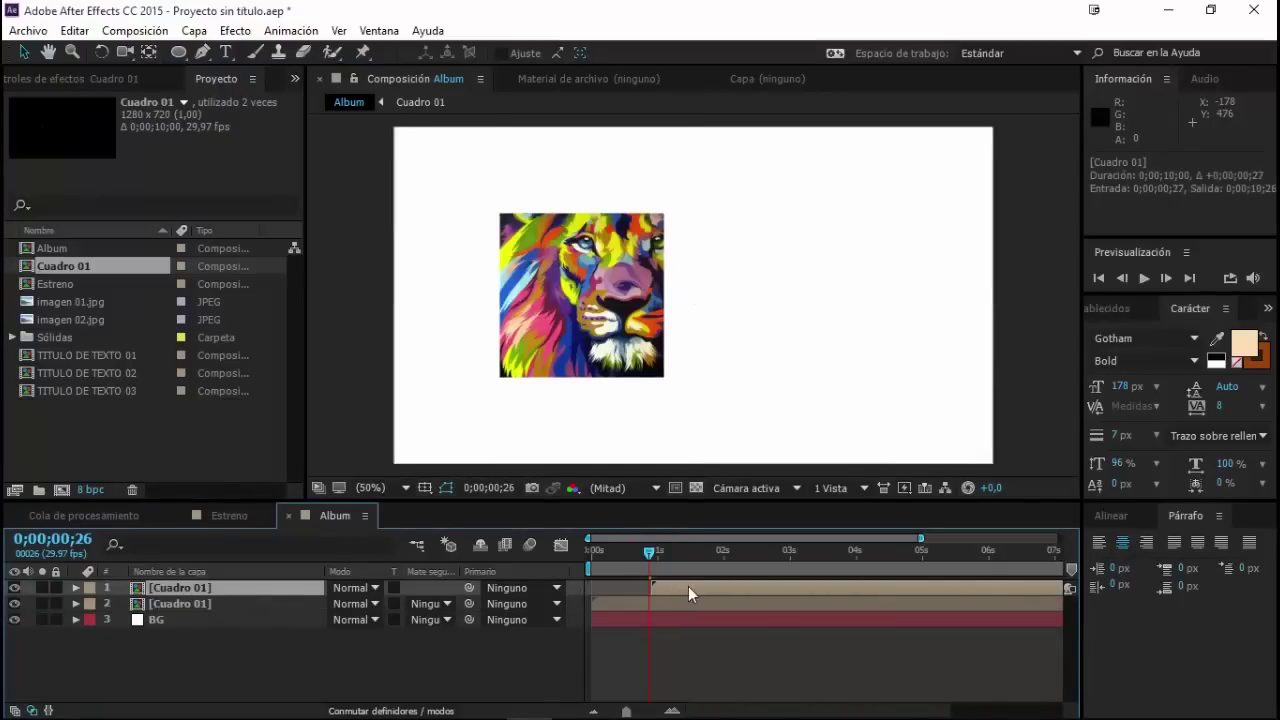
{"action": "double_click", "coordinate": [137, 592]}
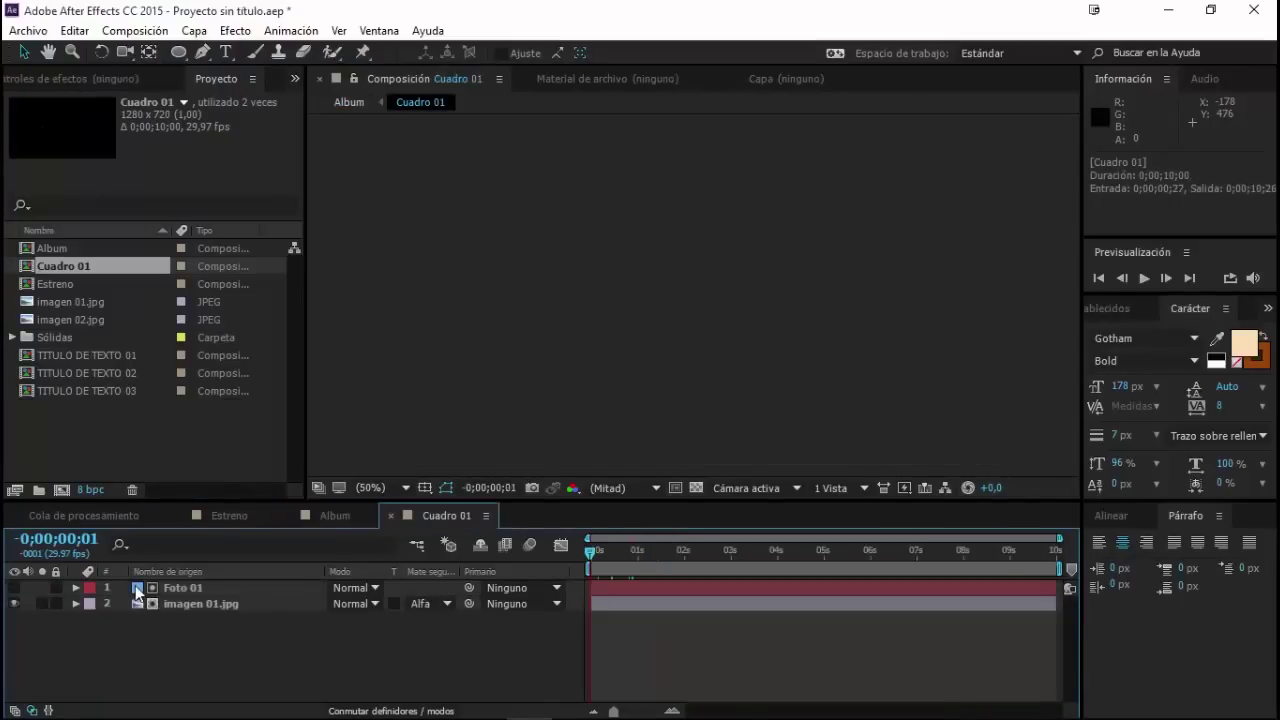
{"action": "left_click", "coordinate": [205, 604]}
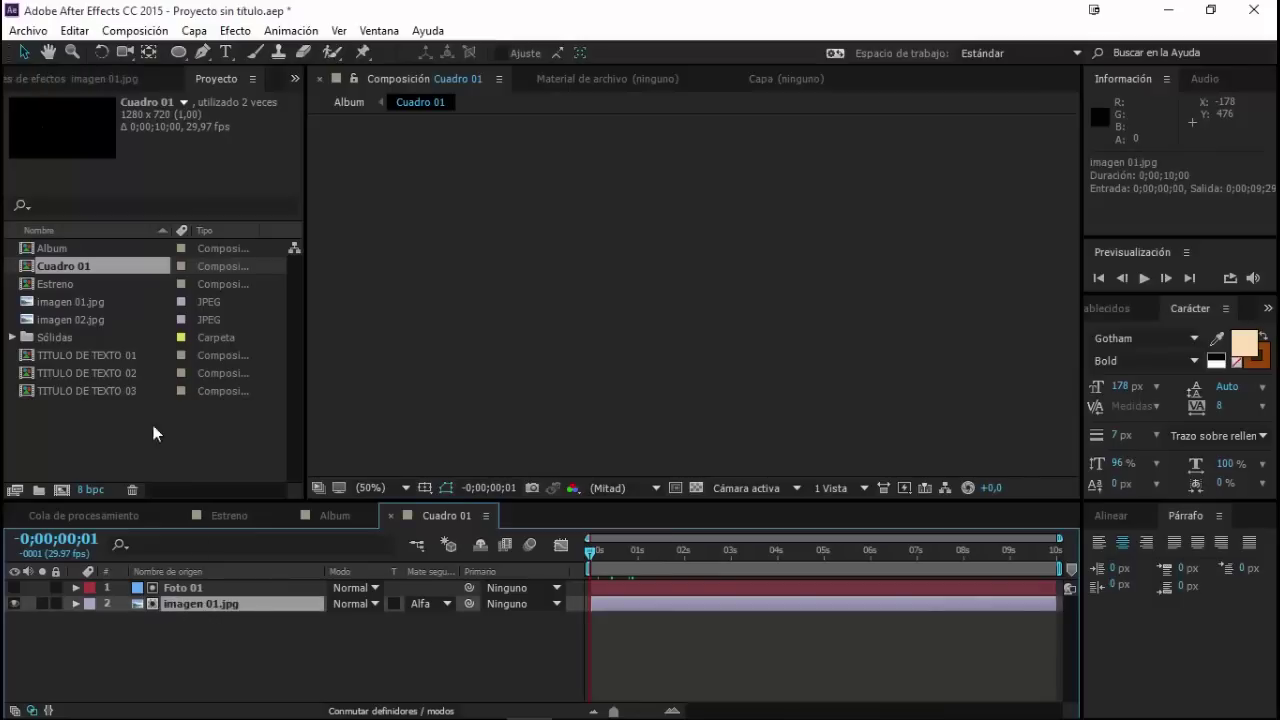
{"action": "left_click_drag", "start_coordinate": [32, 319], "coordinate": [133, 597], "text": "alt"}
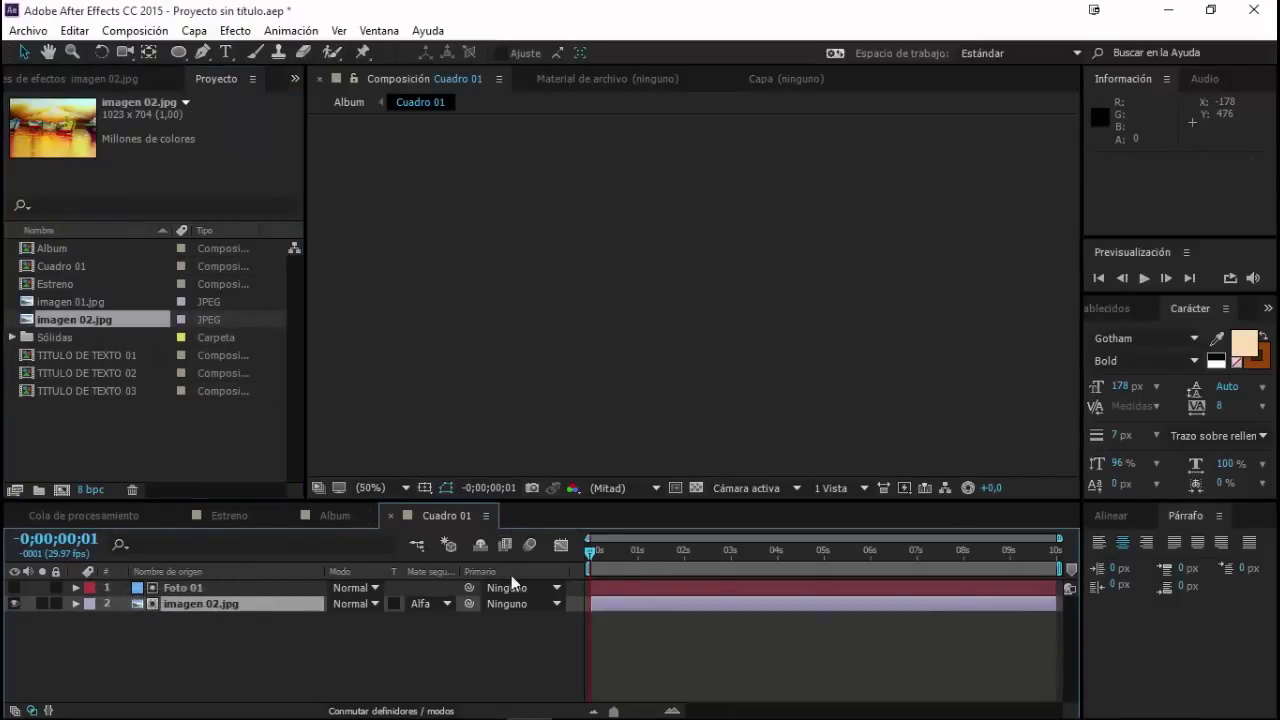
{"action": "left_click_drag", "start_coordinate": [635, 552], "coordinate": [679, 552]}
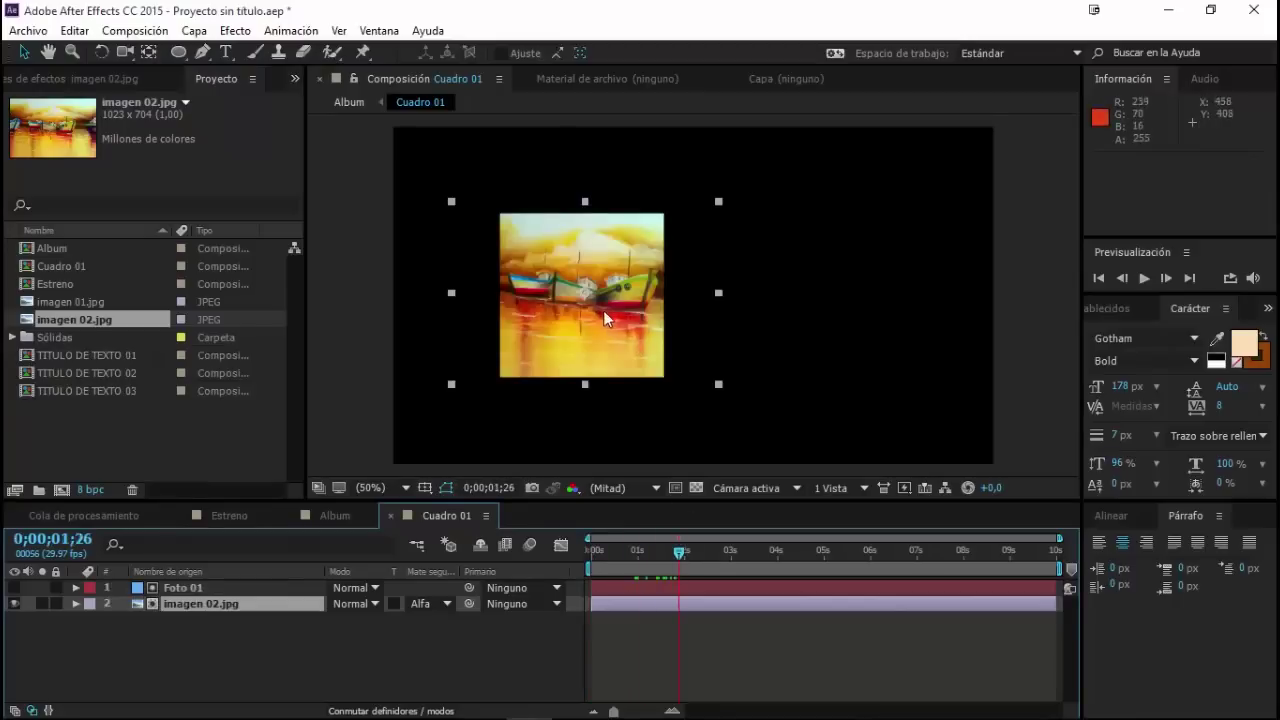
{"action": "left_click", "coordinate": [327, 516]}
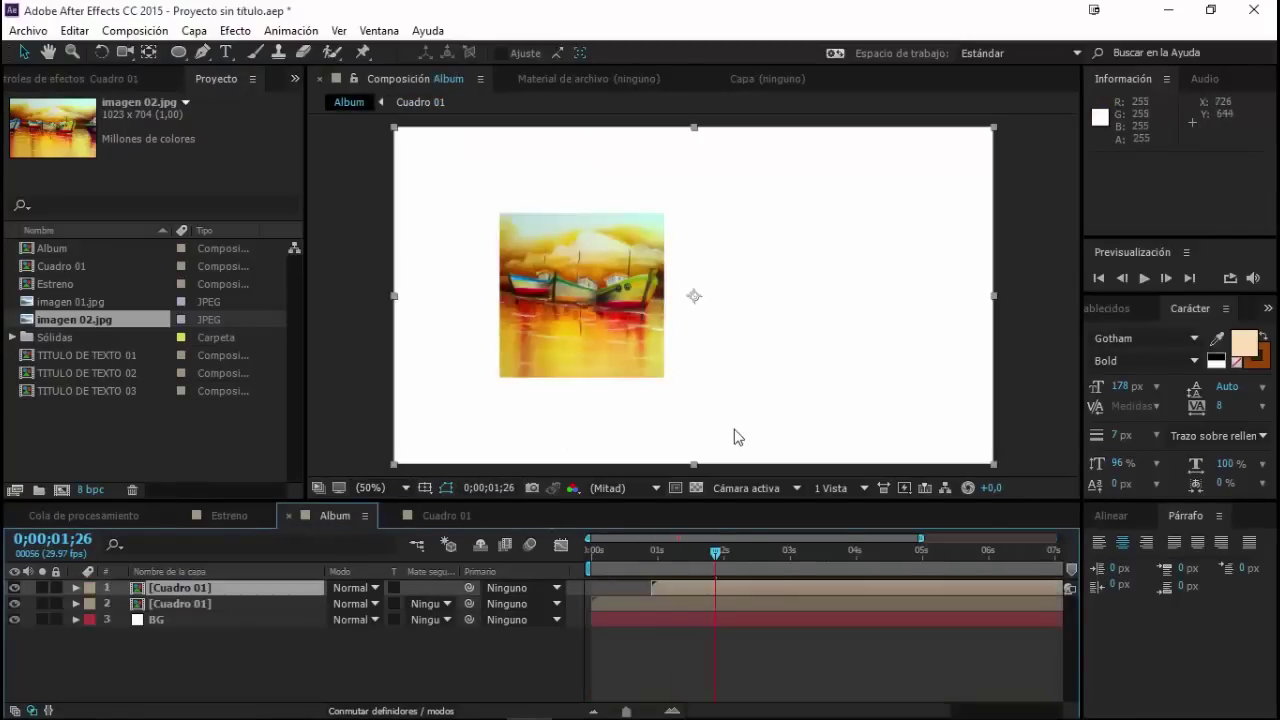
{"action": "left_click", "coordinate": [632, 552]}
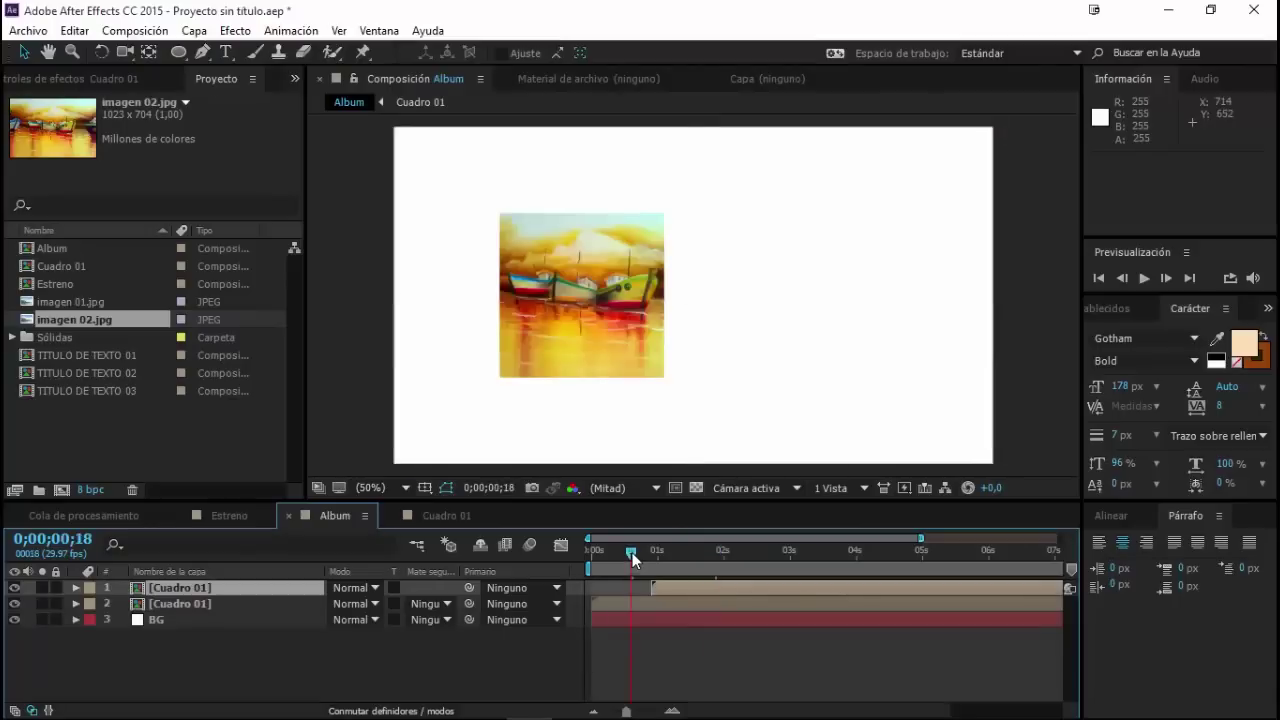
{"action": "left_click", "coordinate": [626, 605]}
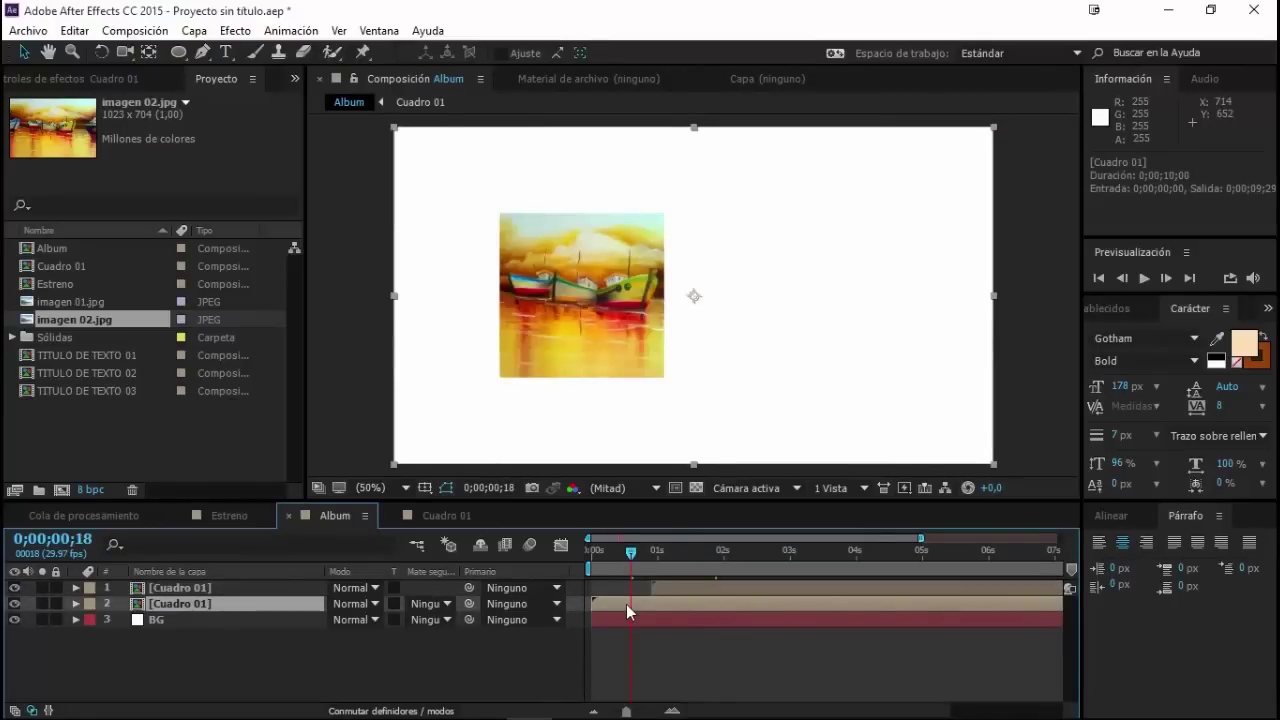
{"action": "key", "text": "ctrl+z"}
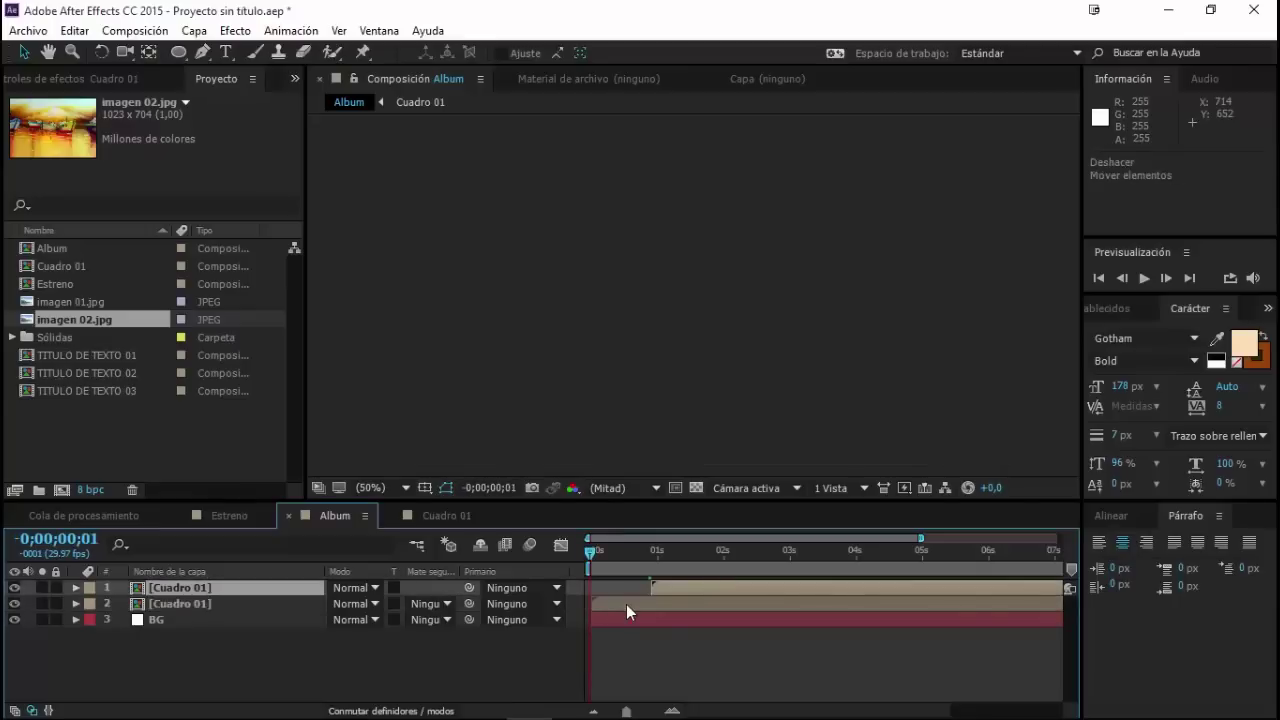
{"action": "key", "text": "ctrl+z"}
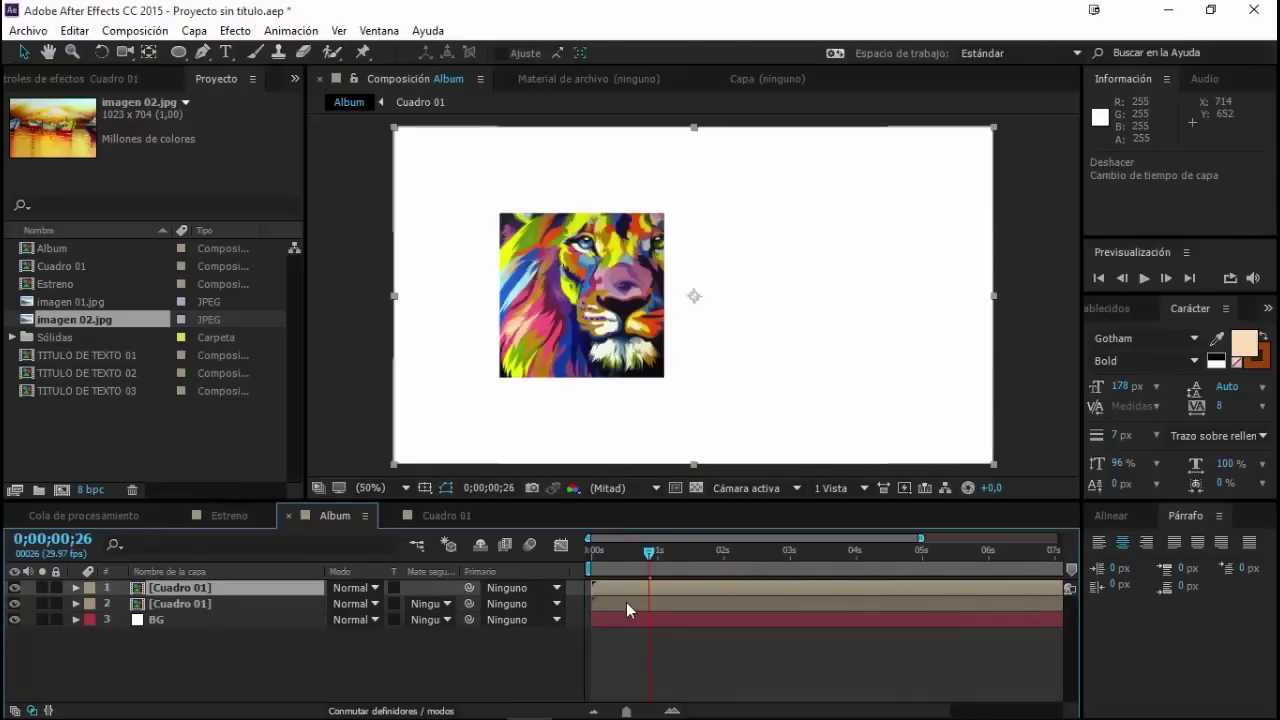
Step: Delete the extra Cuadro 01 layer, duplicate the Cuadro 01 comp as Cuadro 02, and add it to Album
{"action": "left_click", "coordinate": [139, 593]}
{"action": "key", "text": "Delete"}
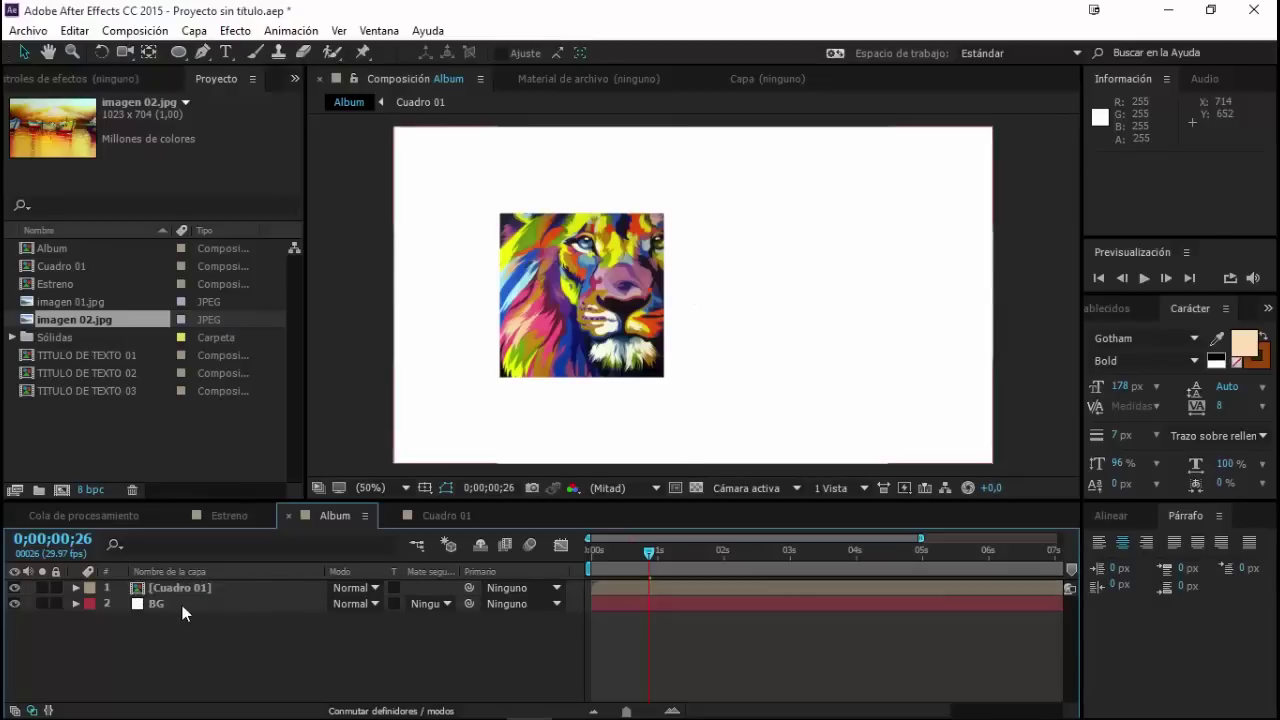
{"action": "left_click", "coordinate": [35, 270]}
{"action": "key", "text": "ctrl+d"}
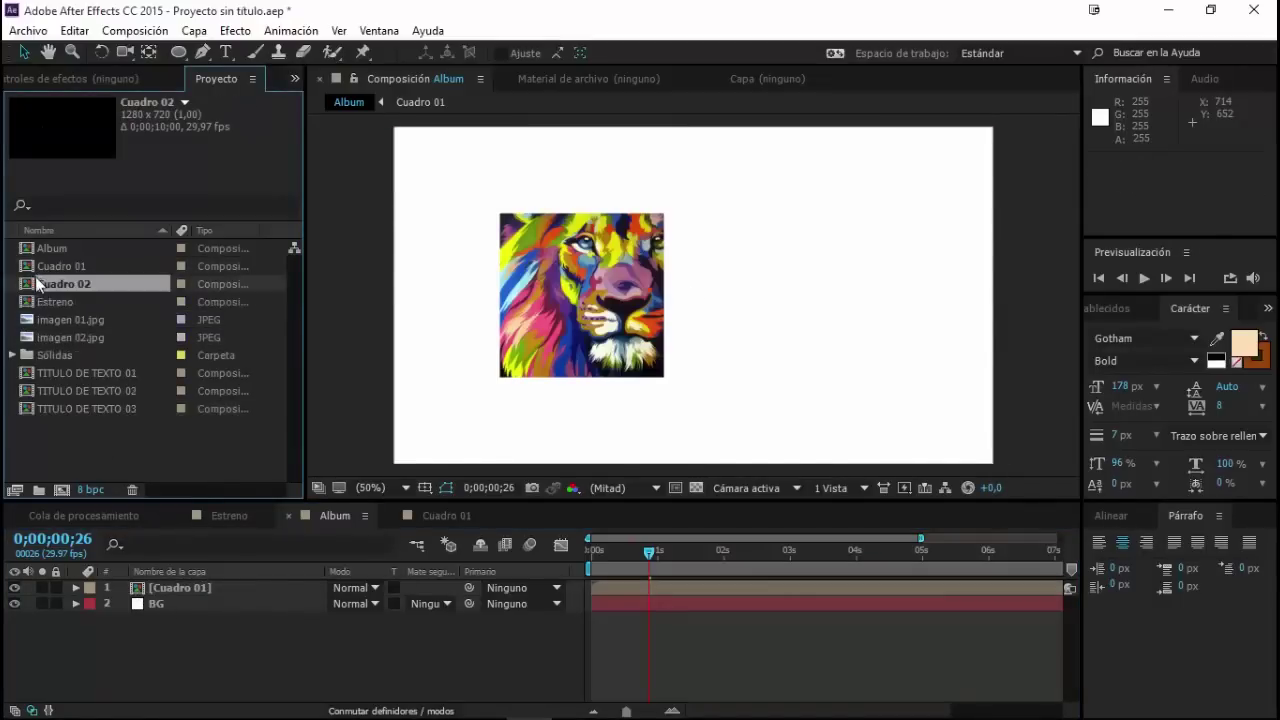
{"action": "left_click_drag", "start_coordinate": [45, 291], "coordinate": [146, 571]}
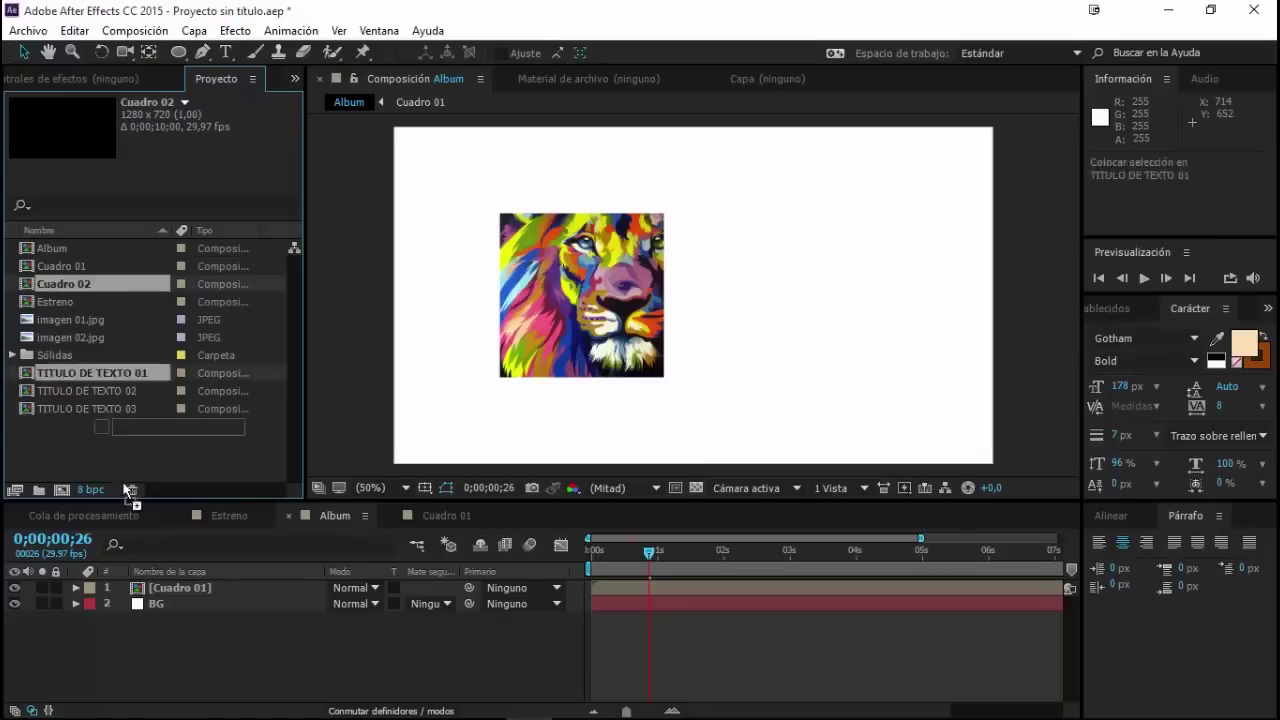
{"action": "left_click_drag", "start_coordinate": [146, 571], "coordinate": [155, 592]}
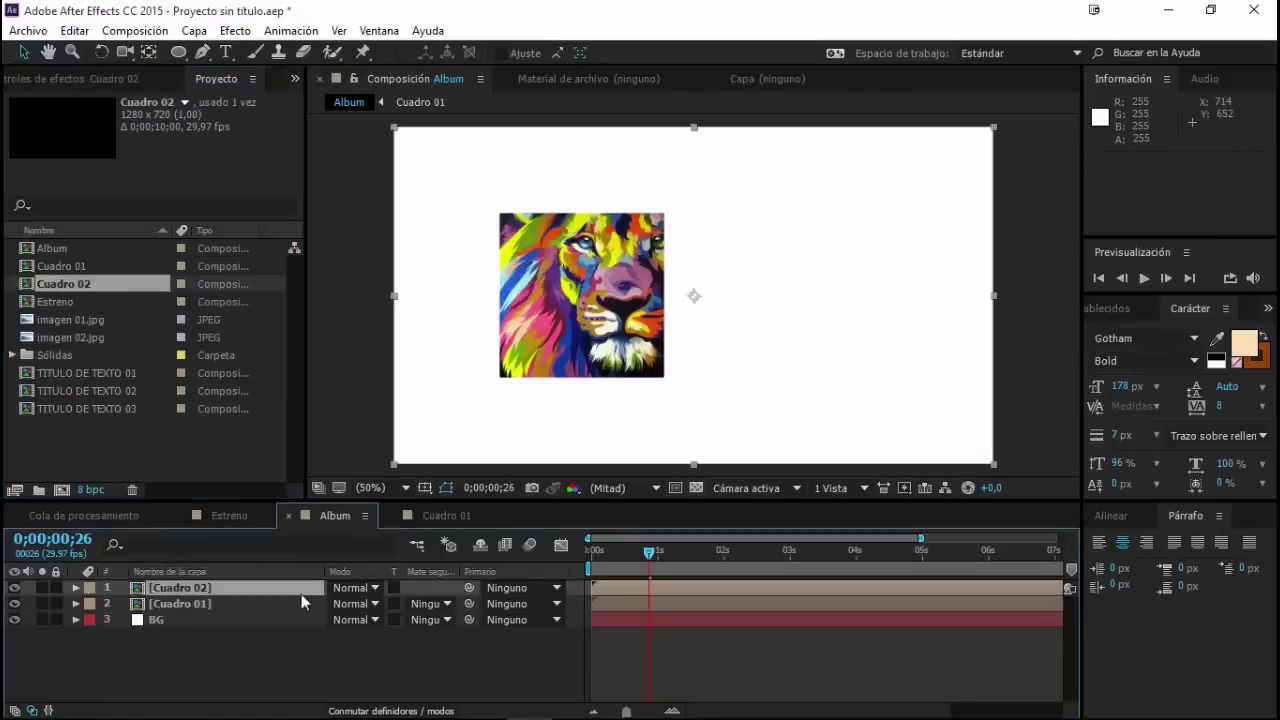
Step: Delay Cuadro 02 by seven frames, move it right to x 1102, and preview
{"action": "left_click_drag", "start_coordinate": [610, 592], "coordinate": [621, 589]}
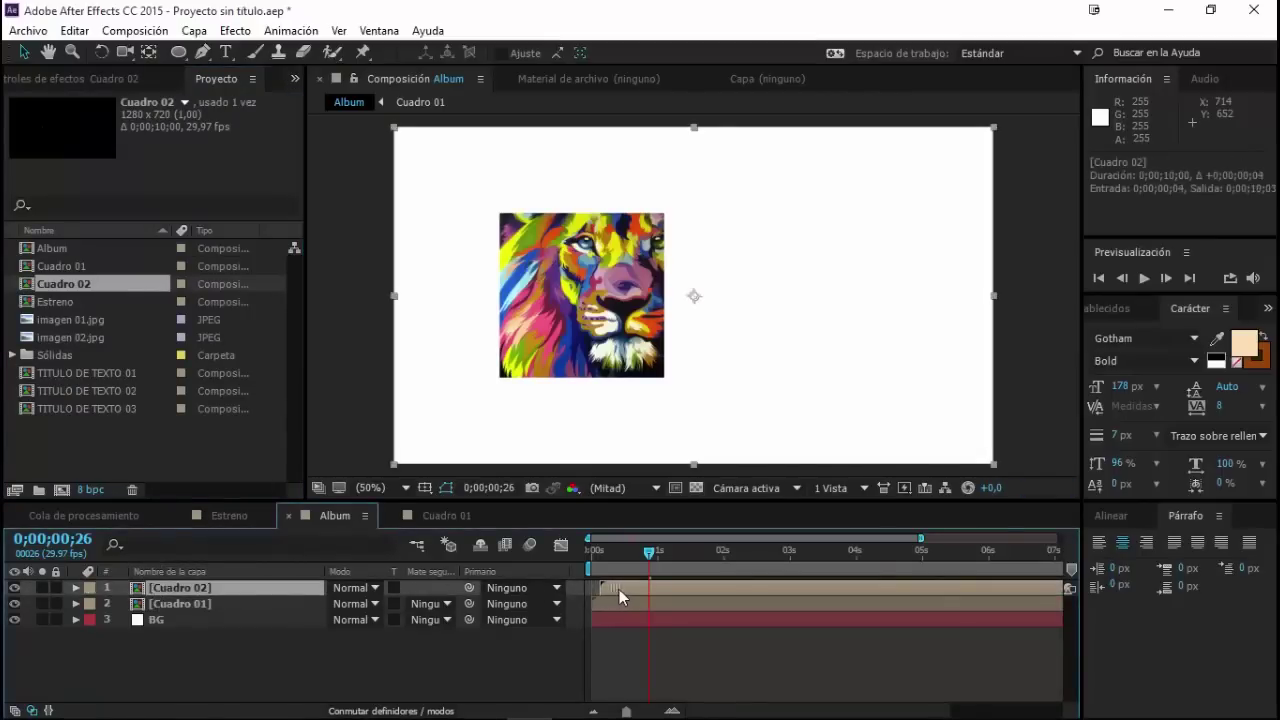
{"action": "left_click_drag", "start_coordinate": [547, 340], "coordinate": [765, 340]}
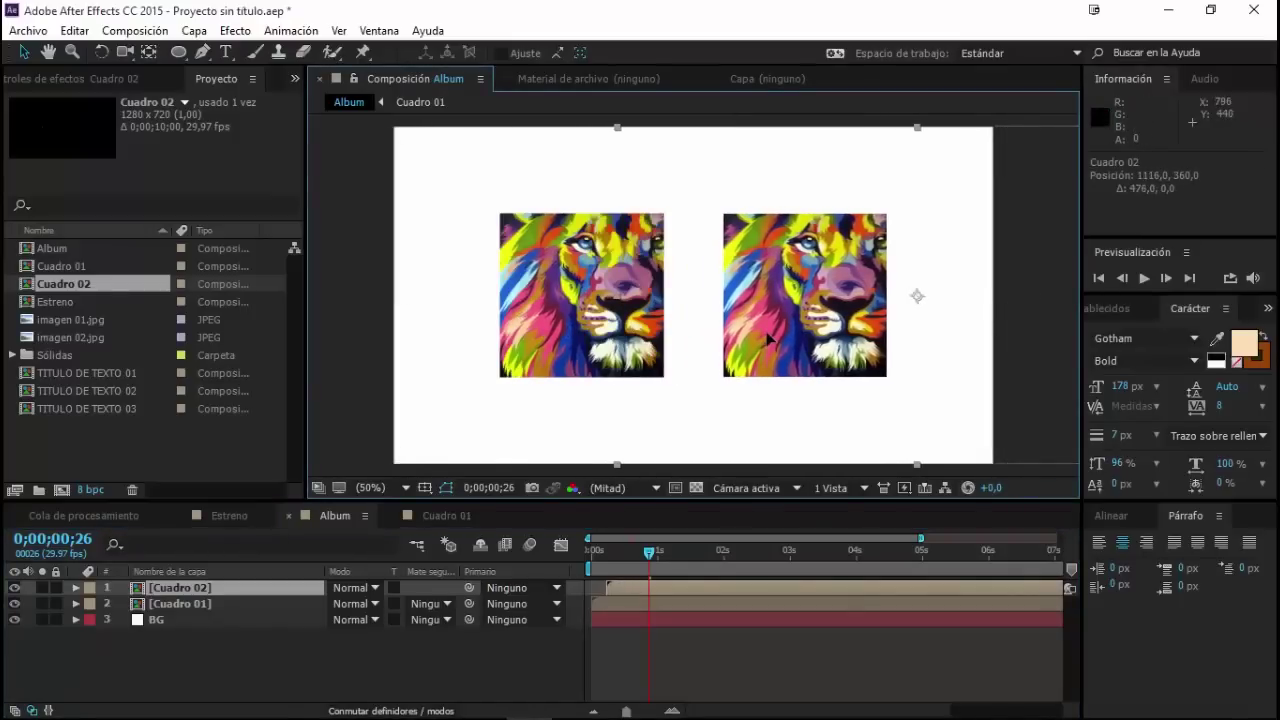
{"action": "left_click_drag", "start_coordinate": [765, 340], "coordinate": [763, 340]}
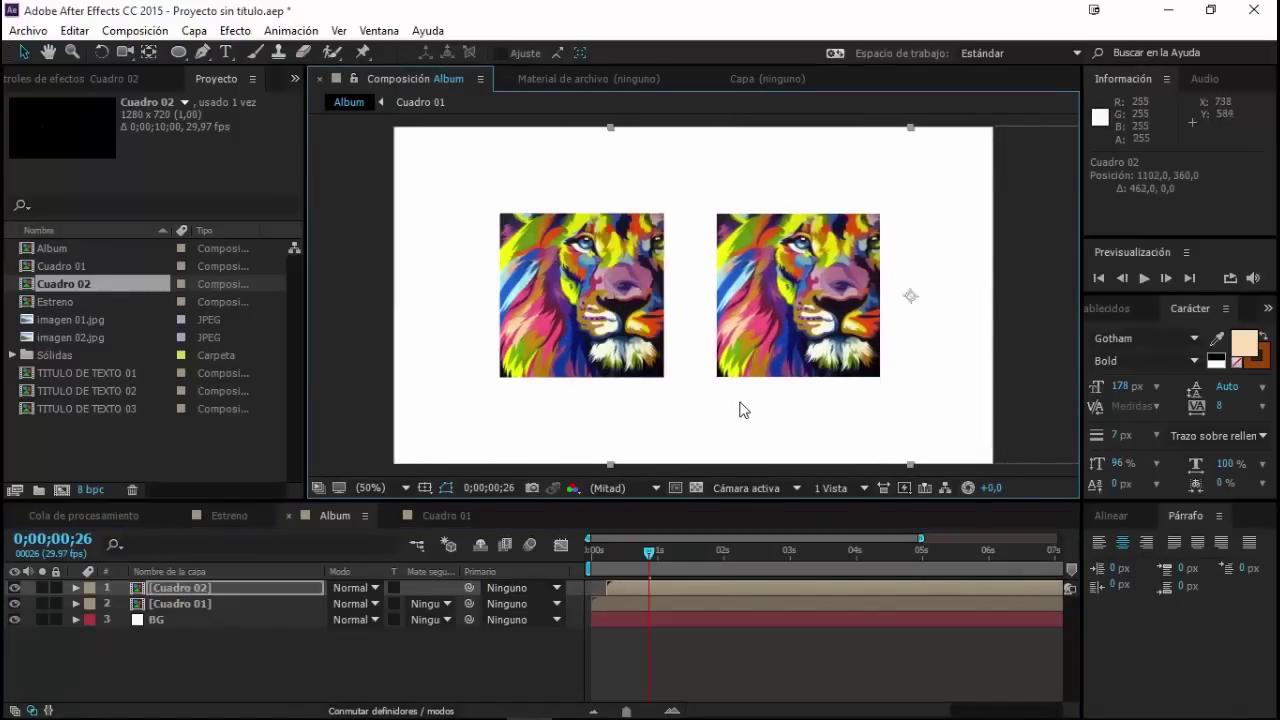
{"action": "key", "text": "space"}
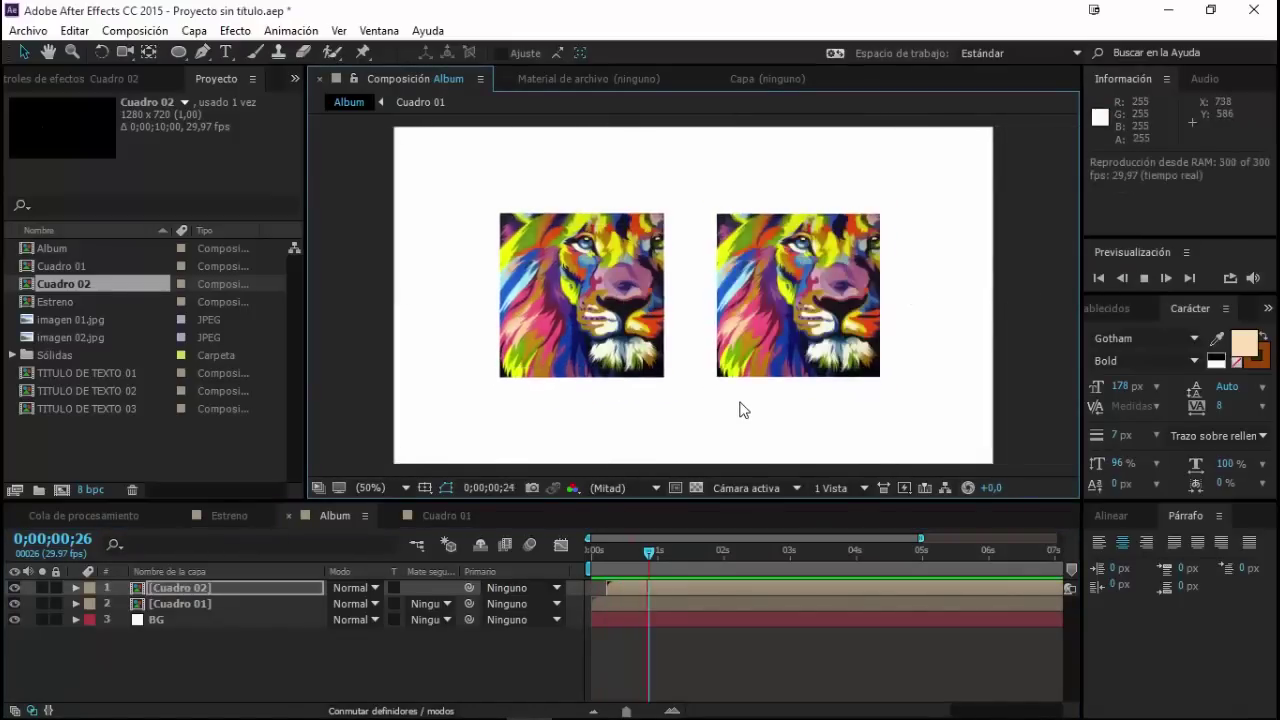
{"action": "left_click", "coordinate": [649, 554]}
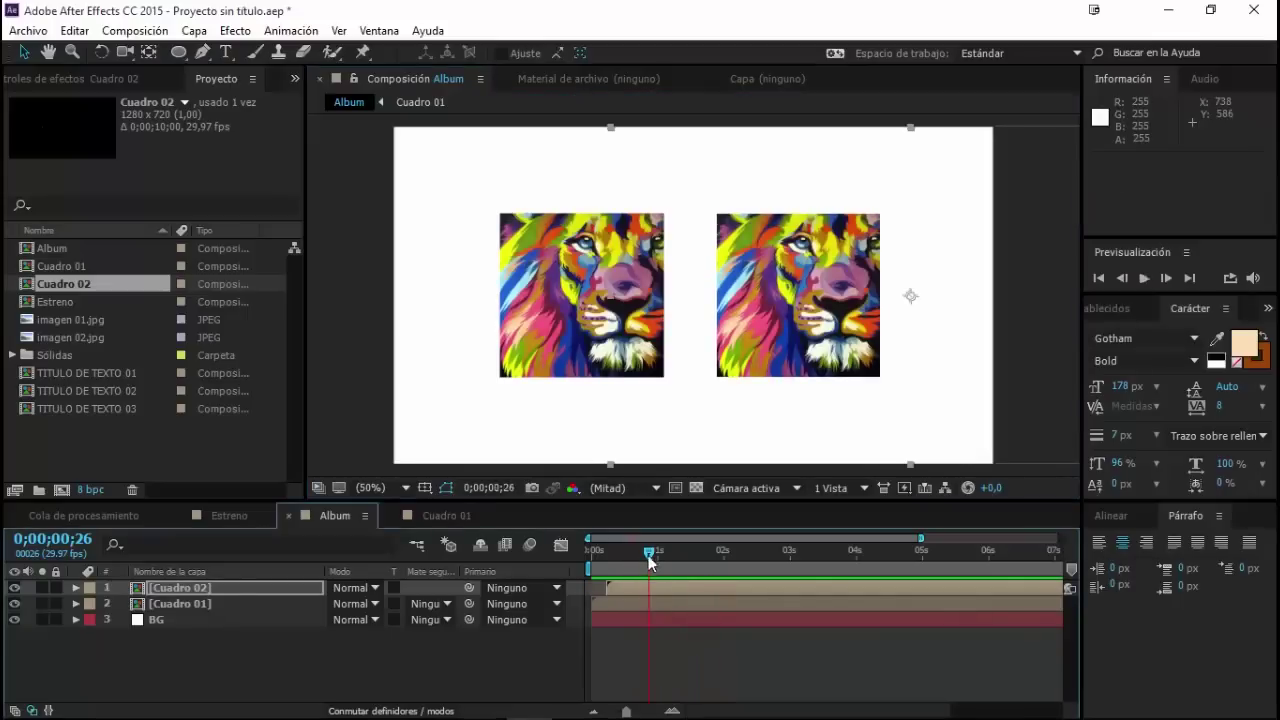
{"action": "double_click", "coordinate": [140, 590]}
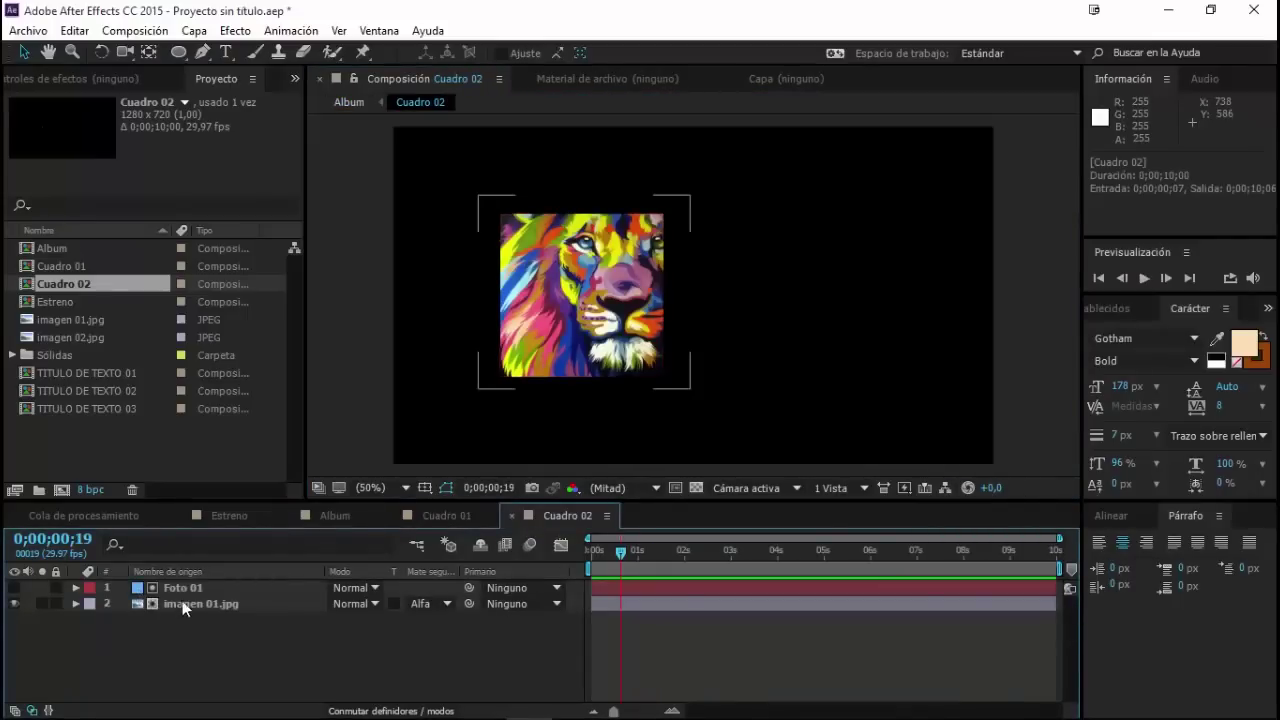
Step: In Cuadro 02, replace imagen 01.jpg's source with imagen 02.jpg by Alt-dragging, then return to Album
{"action": "left_click", "coordinate": [202, 603]}
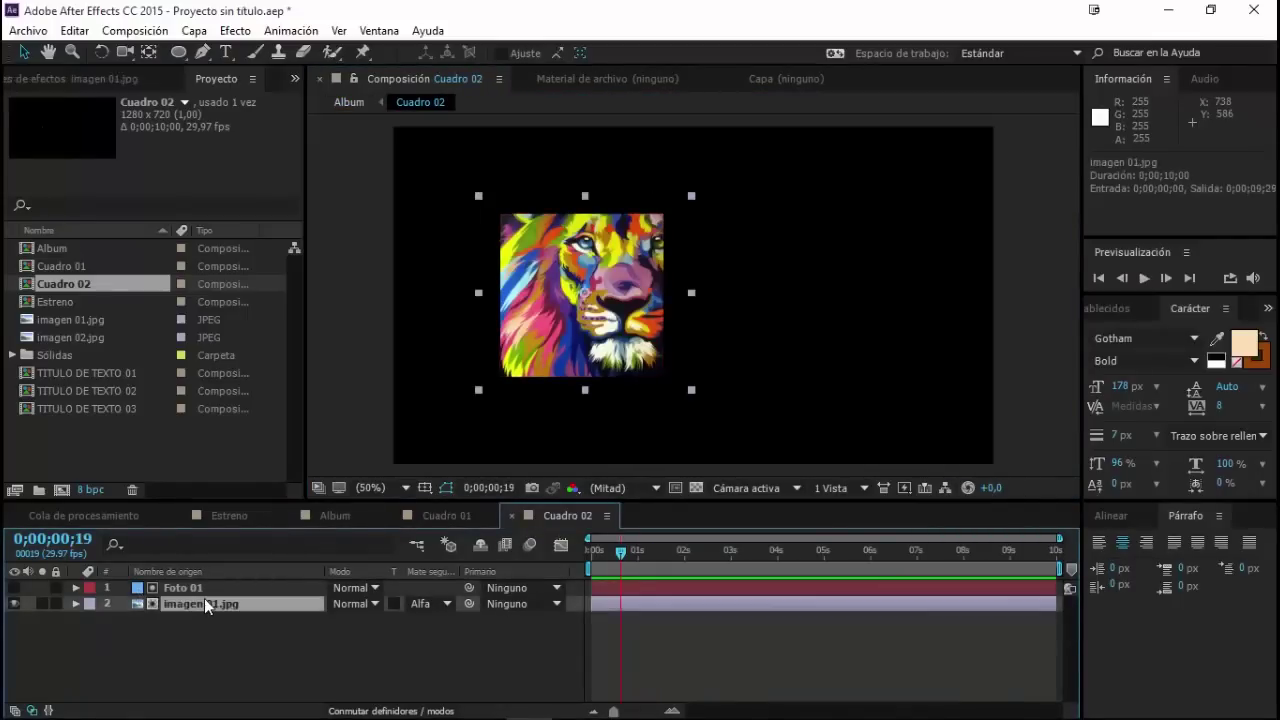
{"action": "left_click", "coordinate": [233, 653]}
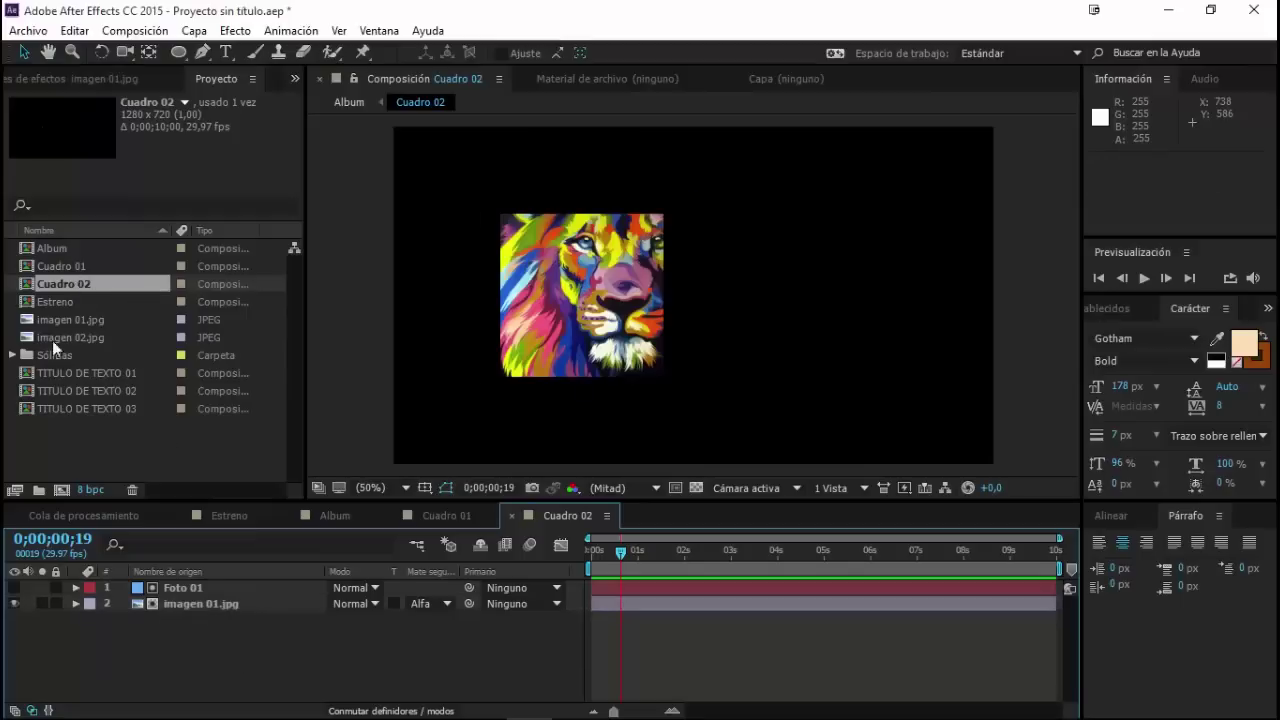
{"action": "left_click_drag", "start_coordinate": [65, 341], "coordinate": [188, 612]}
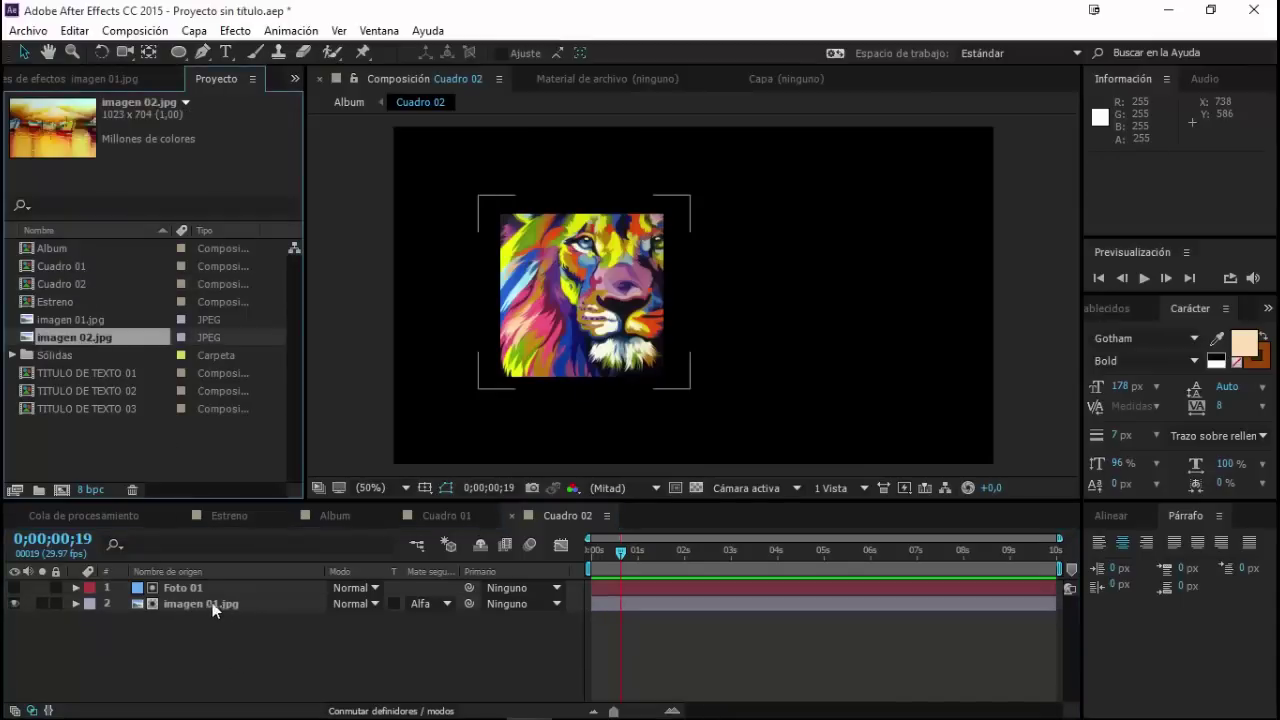
{"action": "left_click_drag", "start_coordinate": [216, 602], "coordinate": [219, 605]}
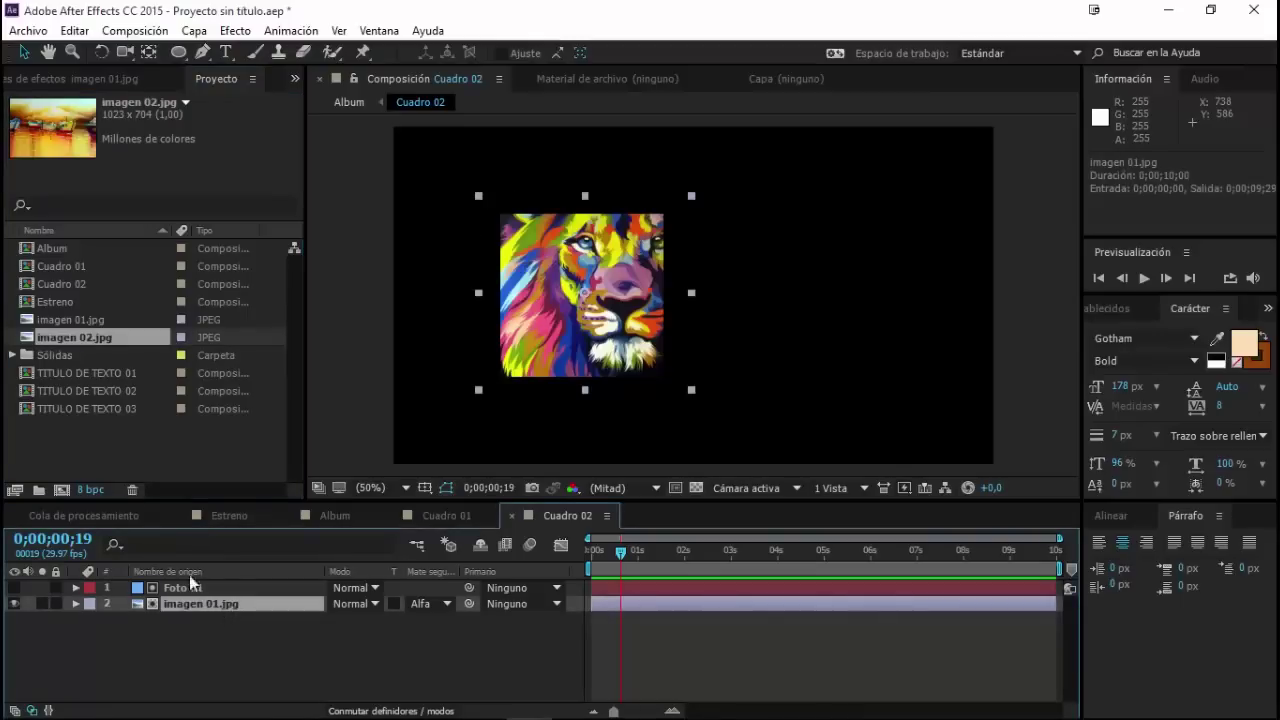
{"action": "left_click", "coordinate": [158, 629]}
{"action": "left_click", "coordinate": [213, 604]}
{"action": "left_click", "coordinate": [203, 606]}
{"action": "left_click_drag", "start_coordinate": [27, 340], "coordinate": [46, 368]}
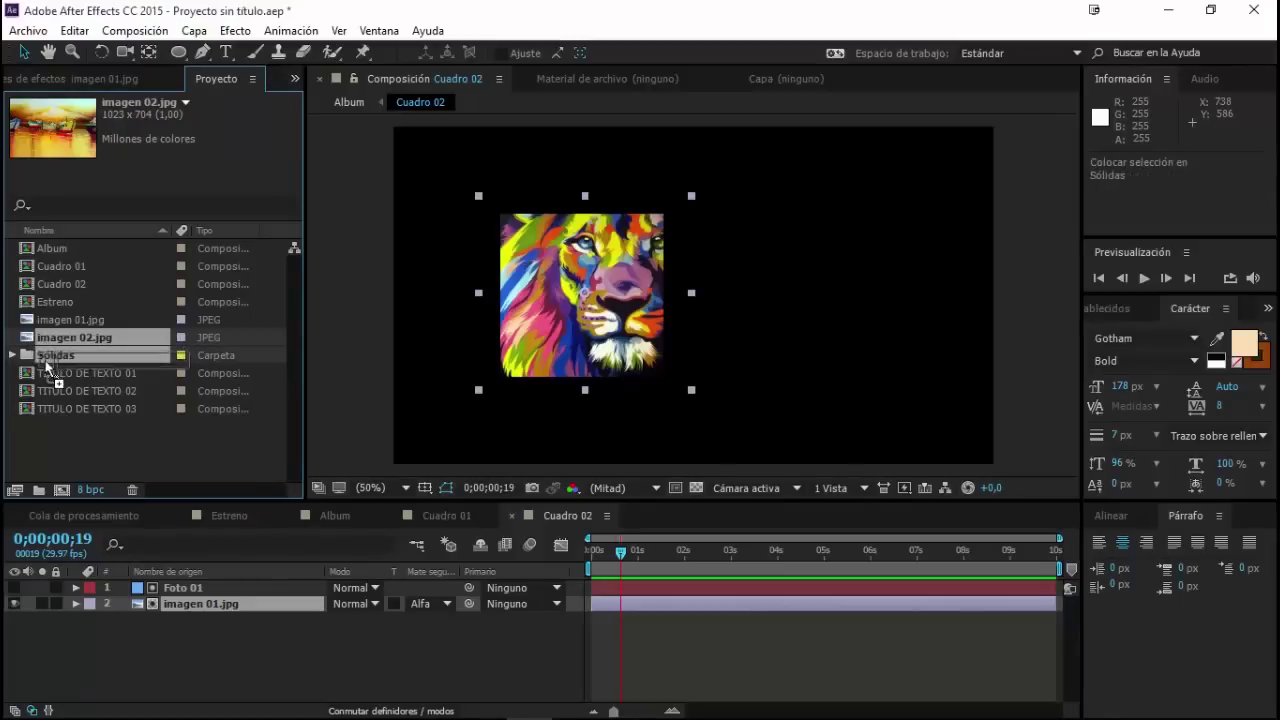
{"action": "left_click_drag", "start_coordinate": [46, 368], "coordinate": [157, 610]}
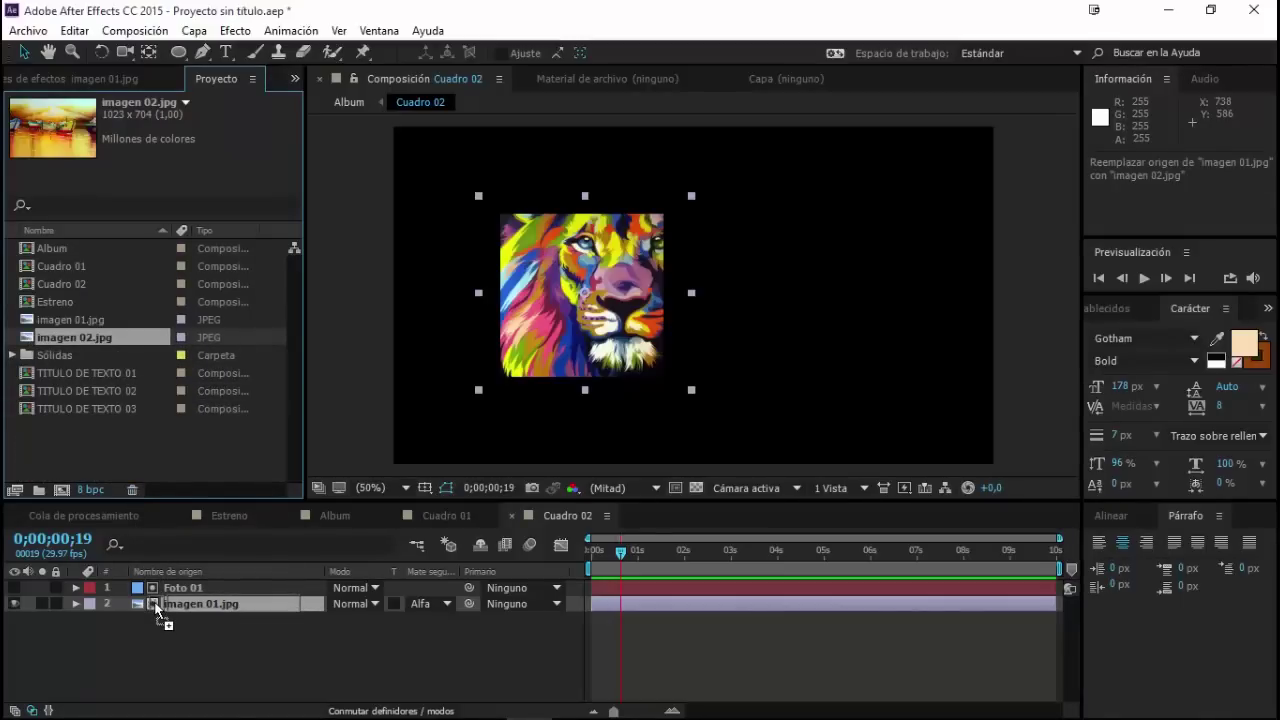
{"action": "left_click_drag", "start_coordinate": [157, 609], "coordinate": [157, 609]}
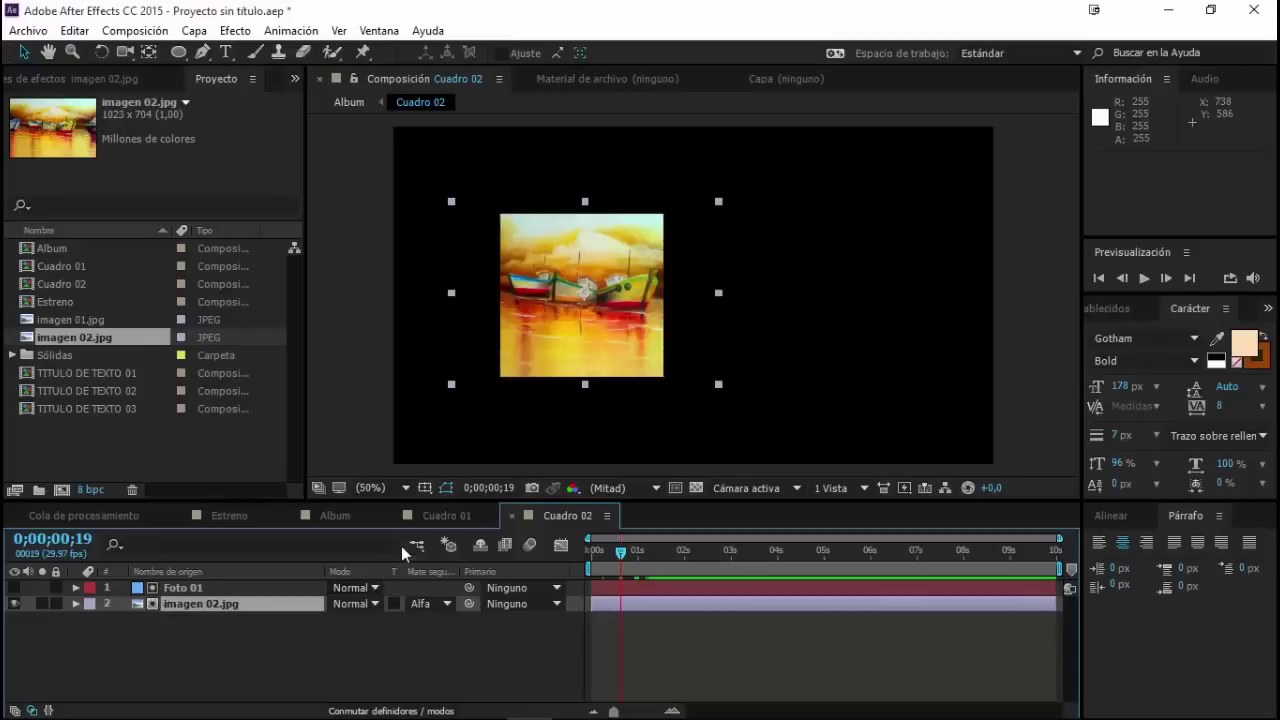
{"action": "left_click", "coordinate": [336, 516]}
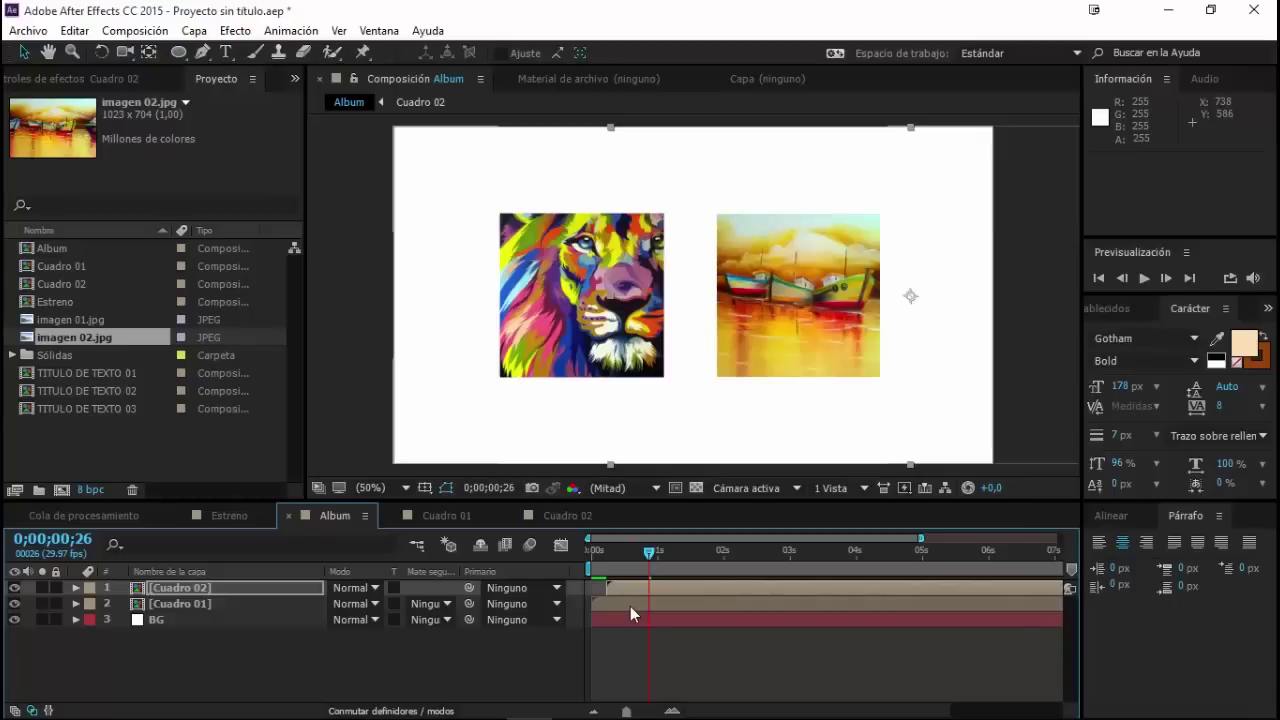
Step: End Album's work area at 0;00;00;29 with N, loop-preview the intro, then switch to Estreno
{"action": "key", "text": "space"}
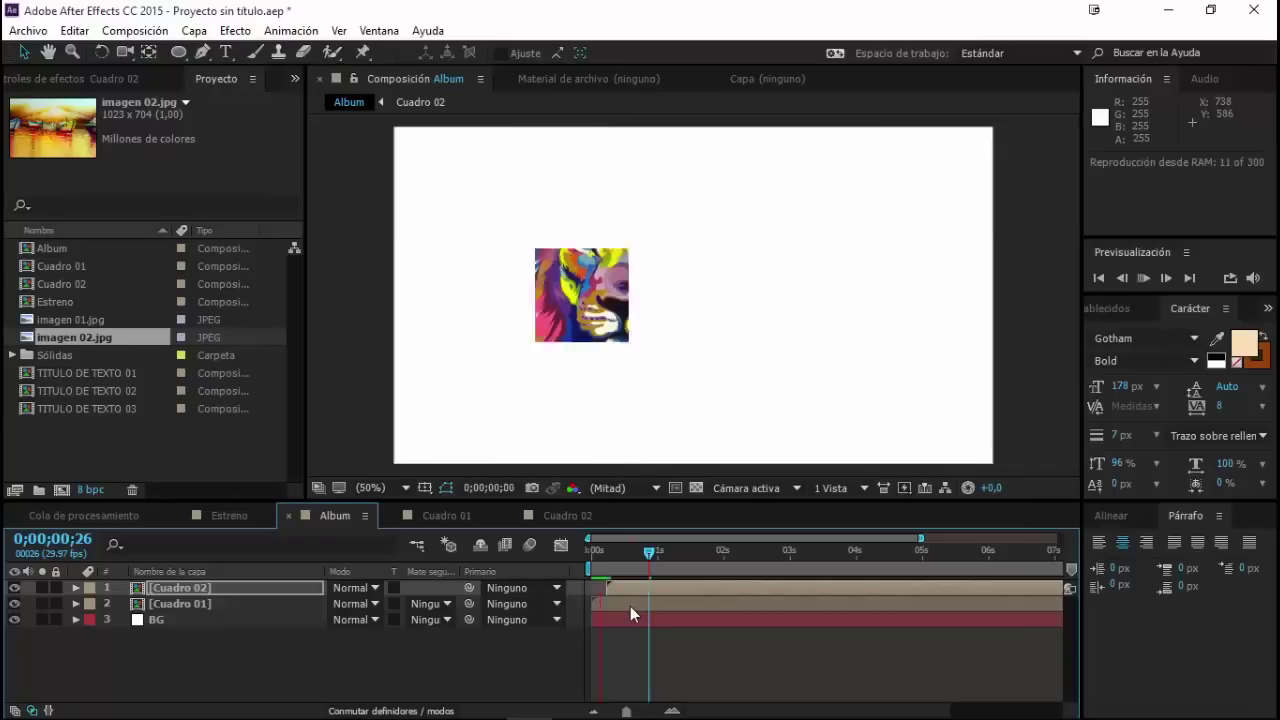
{"action": "key", "text": "space"}
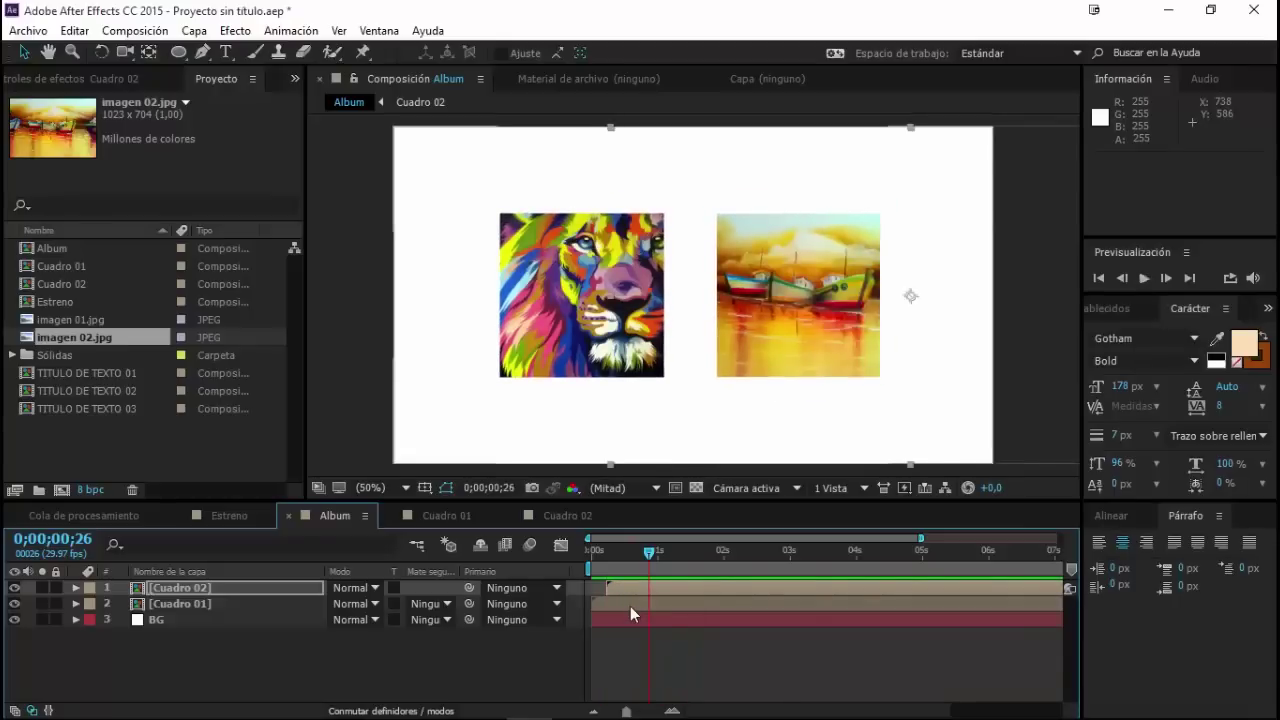
{"action": "left_click_drag", "start_coordinate": [655, 558], "coordinate": [656, 560]}
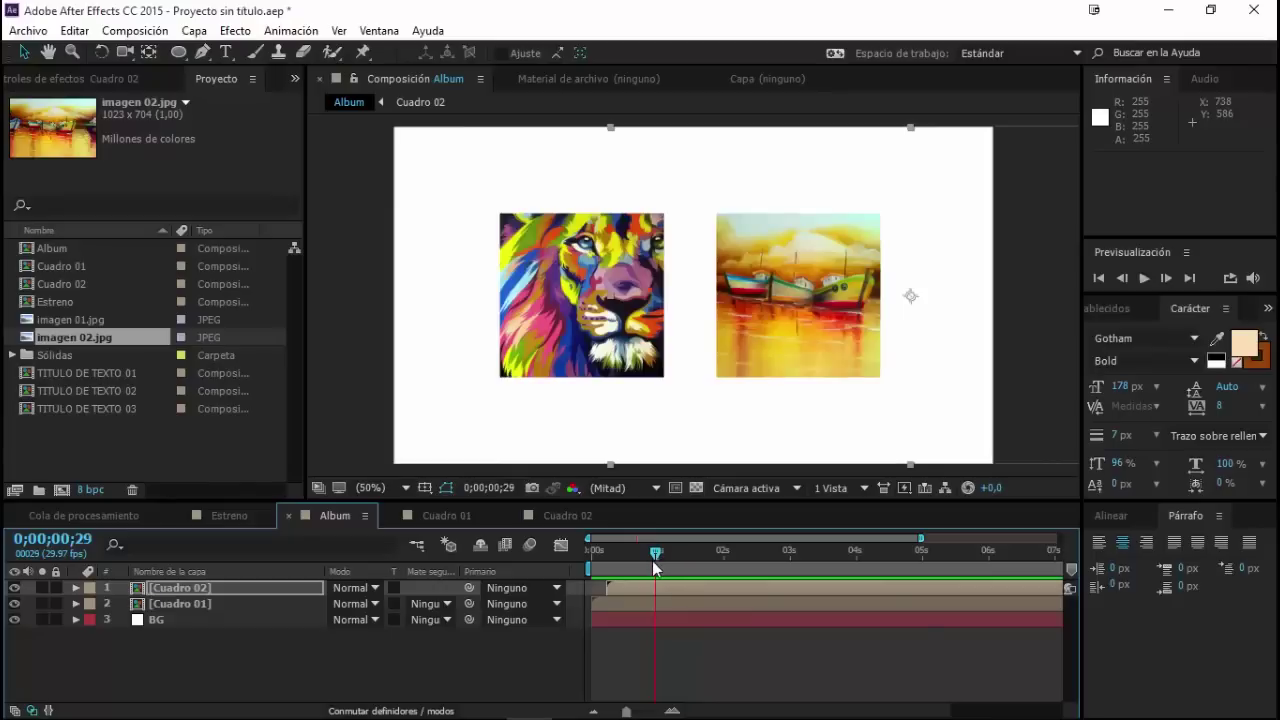
{"action": "key", "text": "n"}
{"action": "key", "text": "space"}
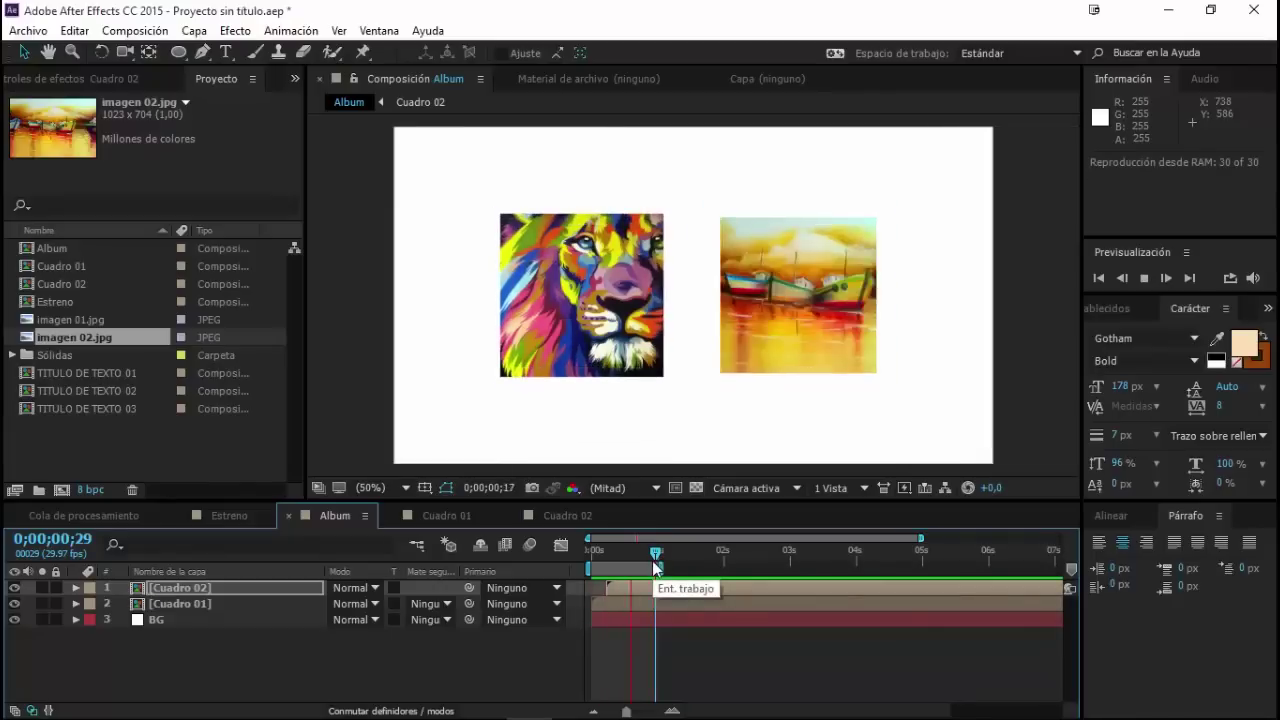
{"action": "key", "text": "space"}
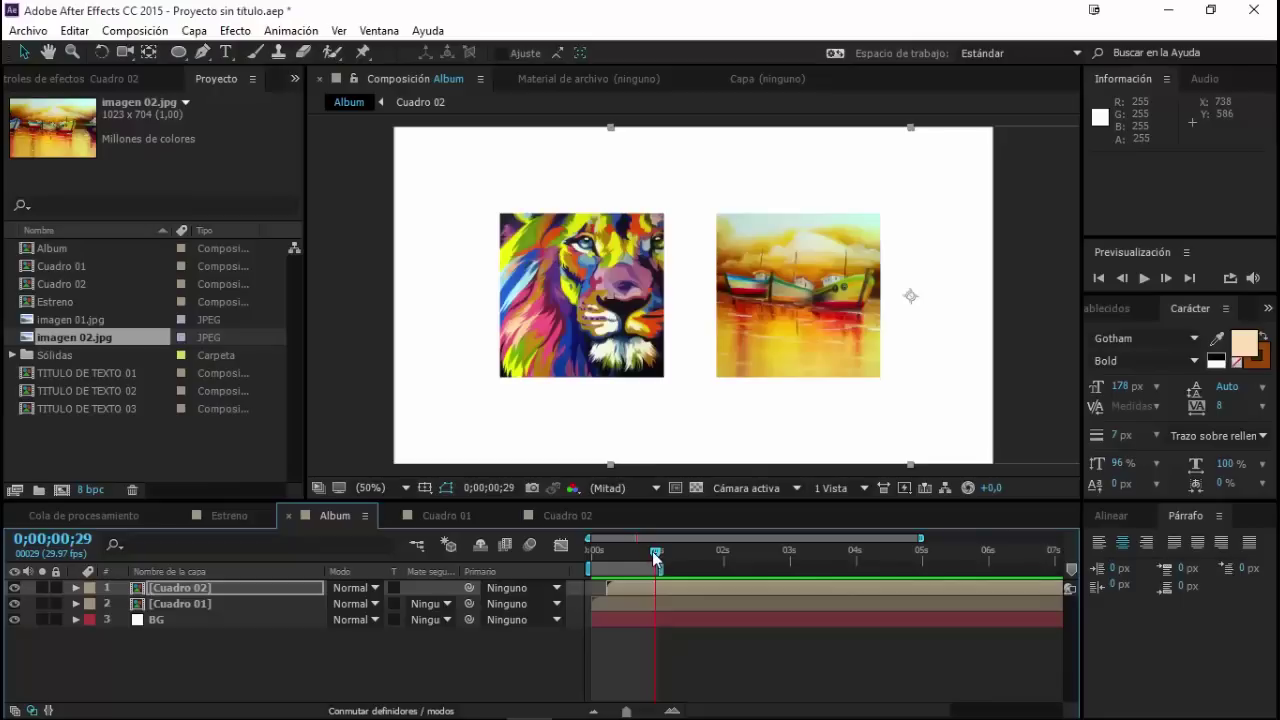
{"action": "left_click_drag", "start_coordinate": [656, 568], "coordinate": [625, 560]}
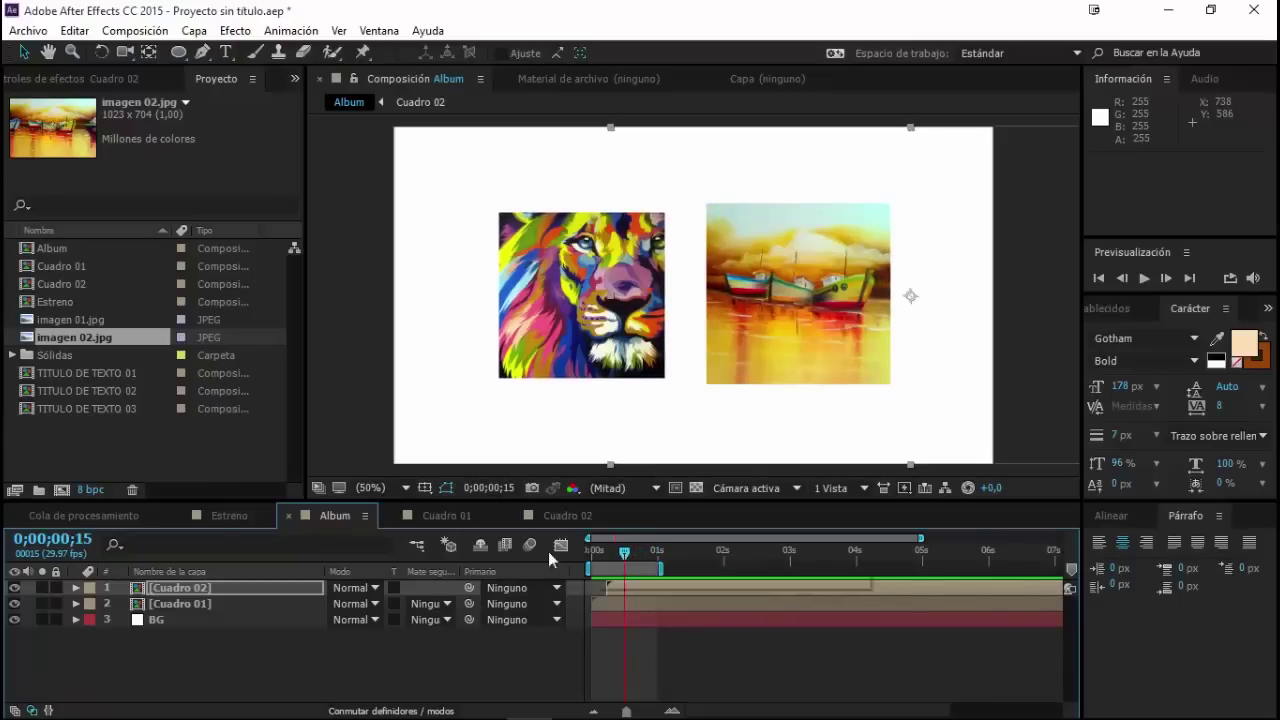
{"action": "left_click", "coordinate": [227, 520]}
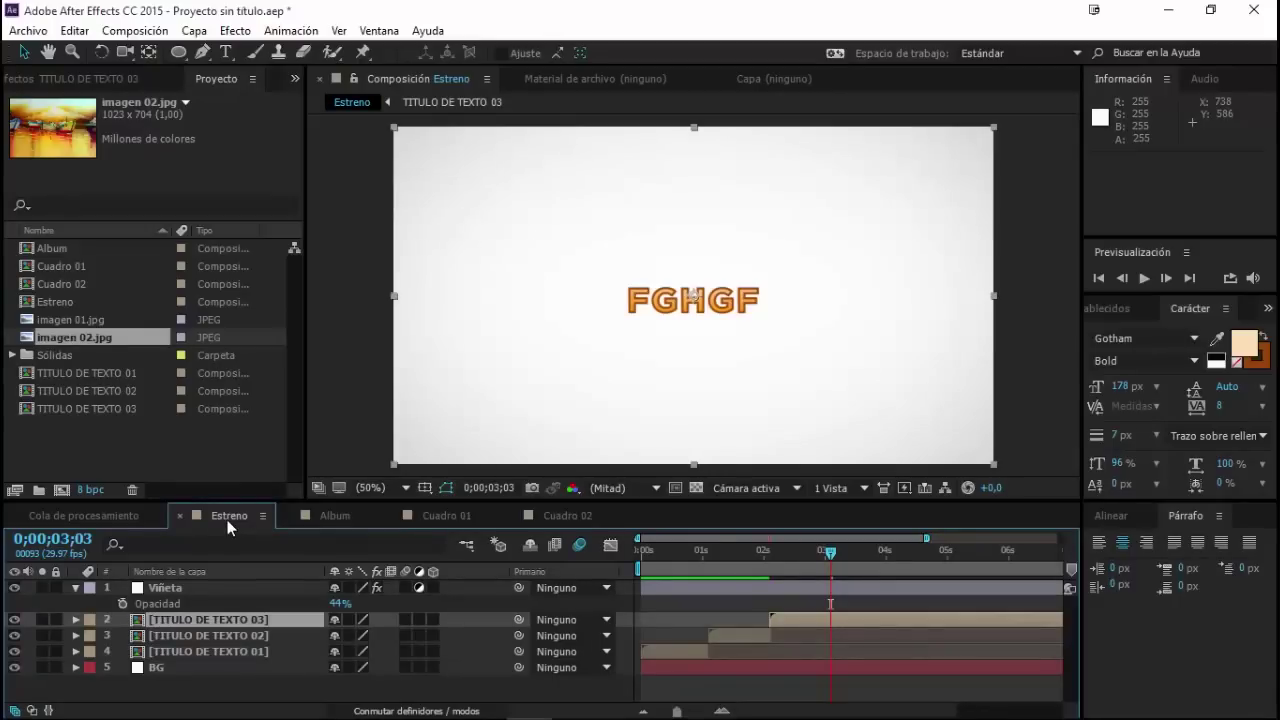
Step: Scrub Estreno to watch PRÓXIMO grow, then close the Cuadro 01 and Cuadro 02 timelines, returning to Estreno
{"action": "left_click", "coordinate": [748, 554]}
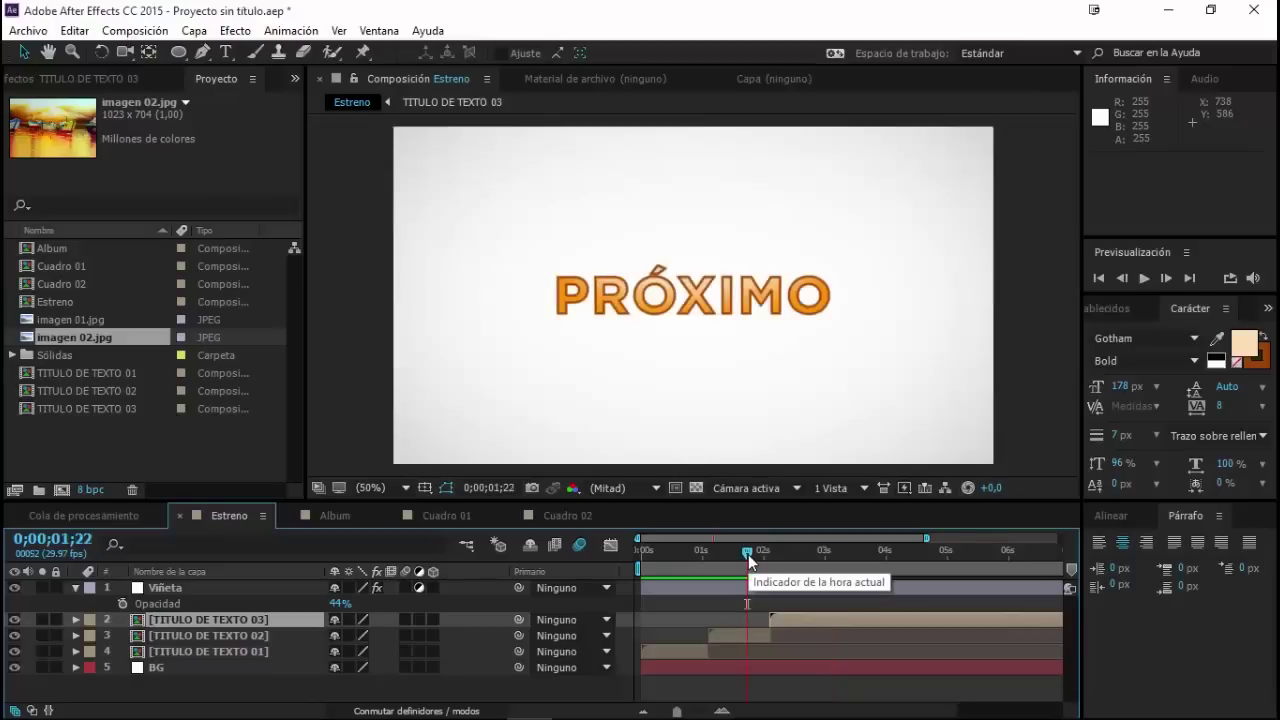
{"action": "mouse_move", "coordinate": [748, 554]}
{"action": "left_mouse_down"}
{"action": "mouse_move", "coordinate": [681, 579]}
{"action": "mouse_move", "coordinate": [818, 582]}
{"action": "left_mouse_up"}
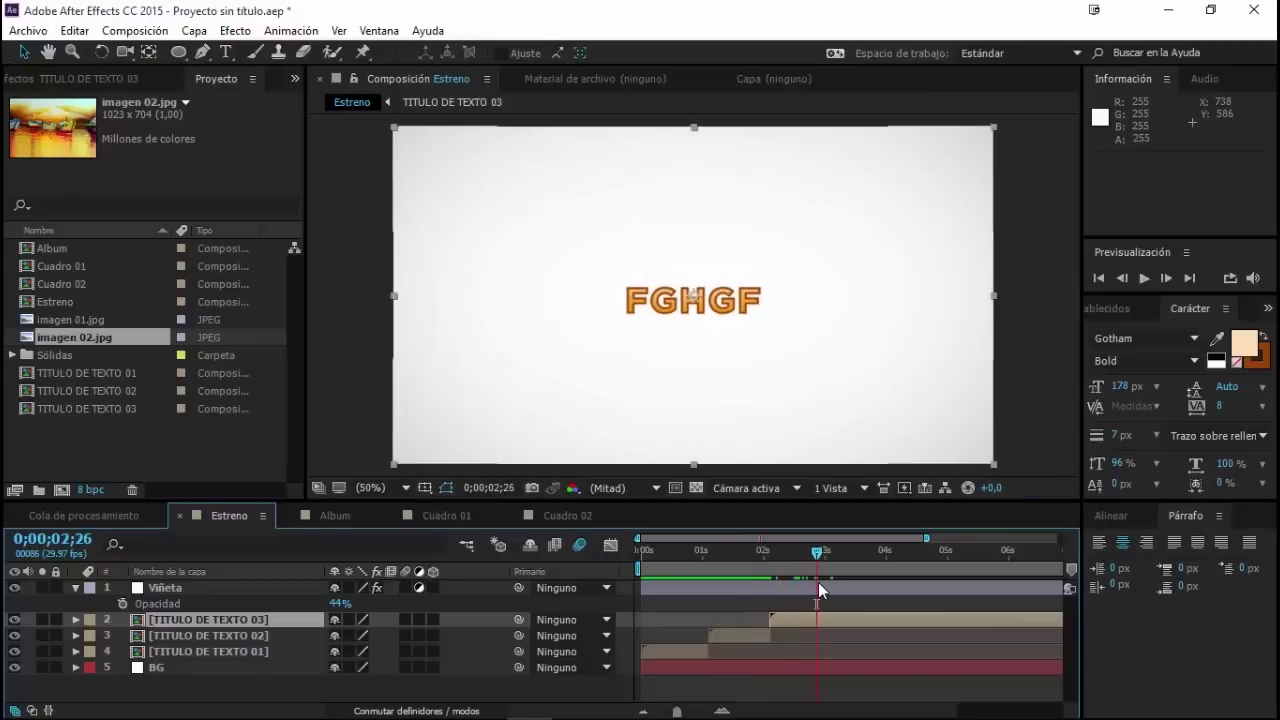
{"action": "left_click", "coordinate": [334, 519]}
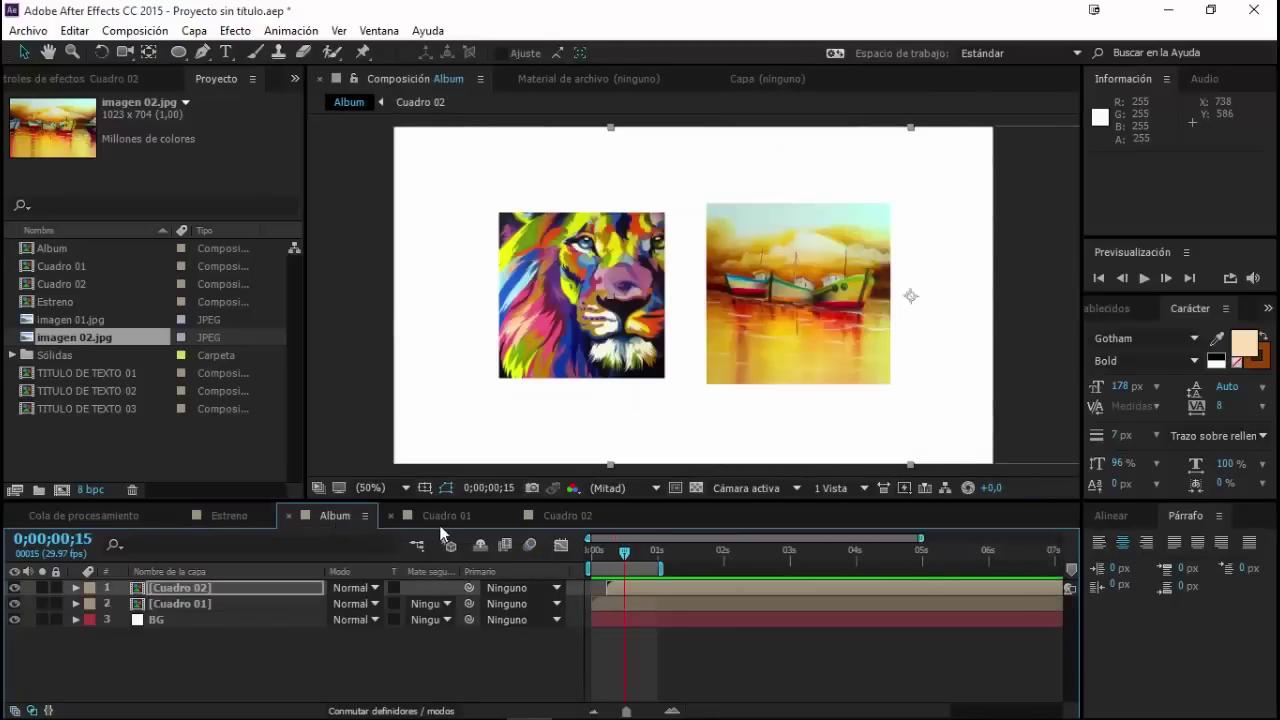
{"action": "left_click", "coordinate": [446, 520]}
{"action": "left_click", "coordinate": [542, 519]}
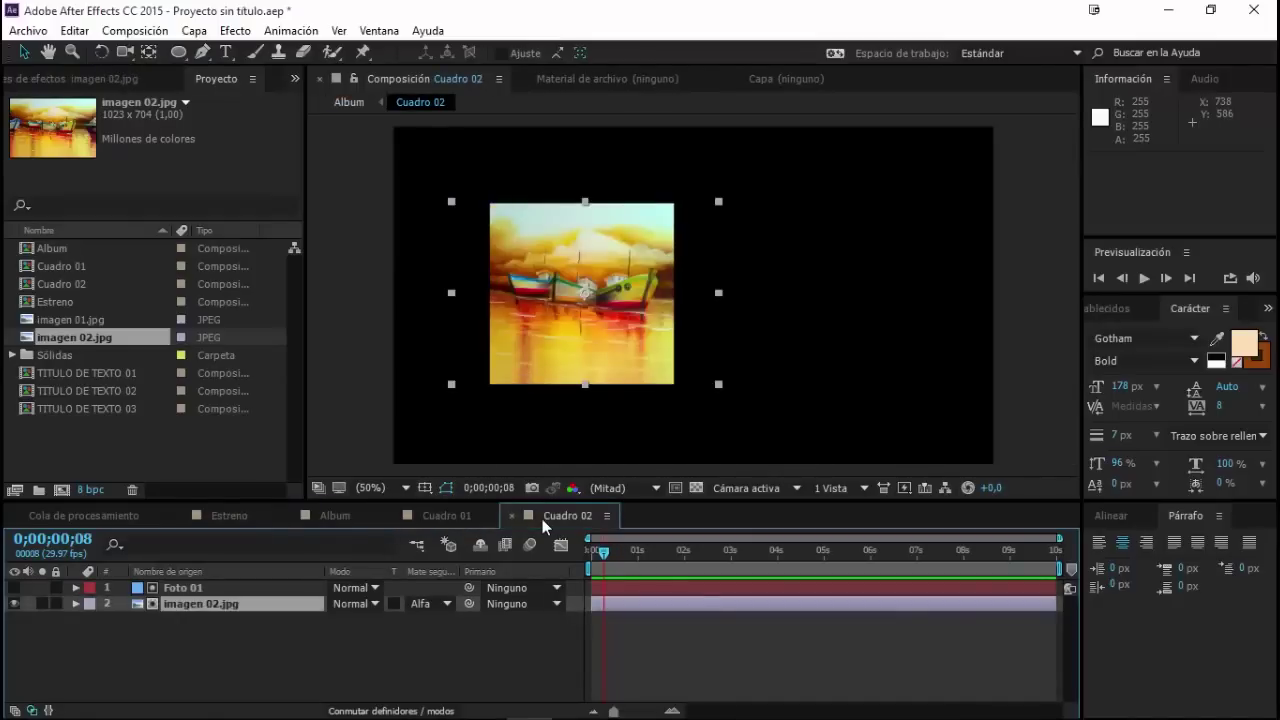
{"action": "key", "text": "ctrl+w"}
{"action": "key", "text": "ctrl+w"}
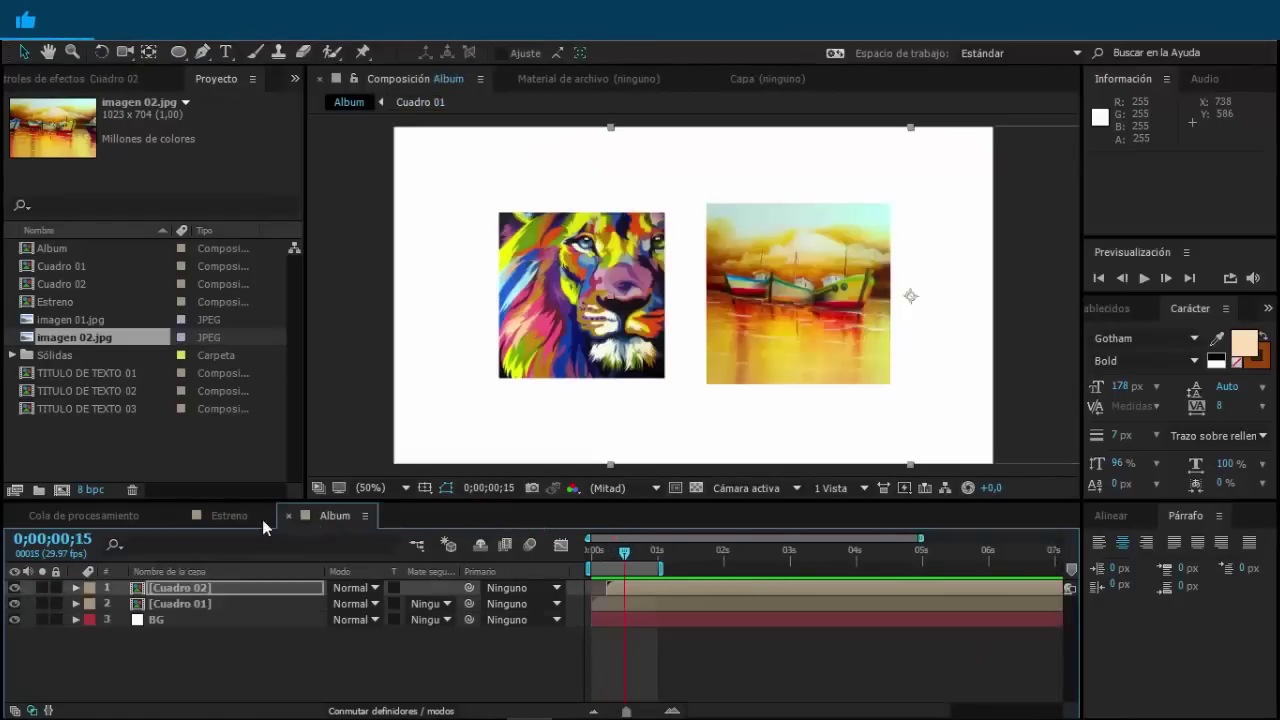
{"action": "left_click", "coordinate": [218, 517]}
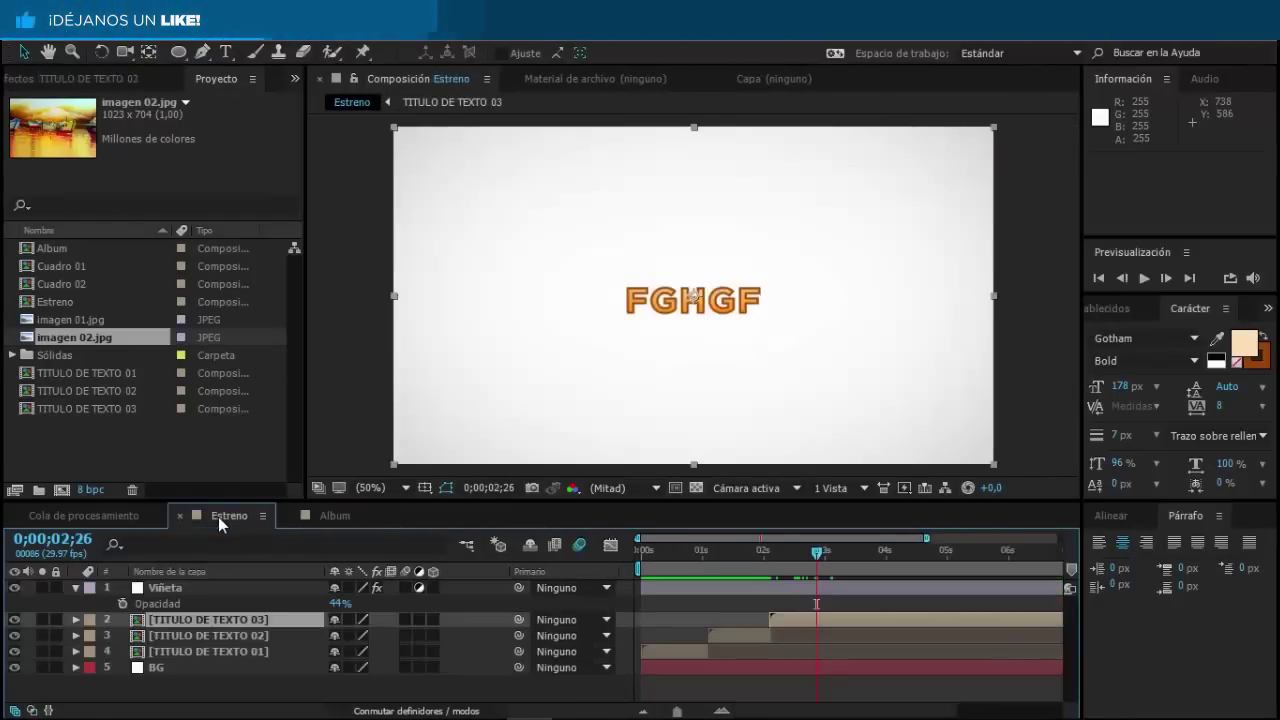